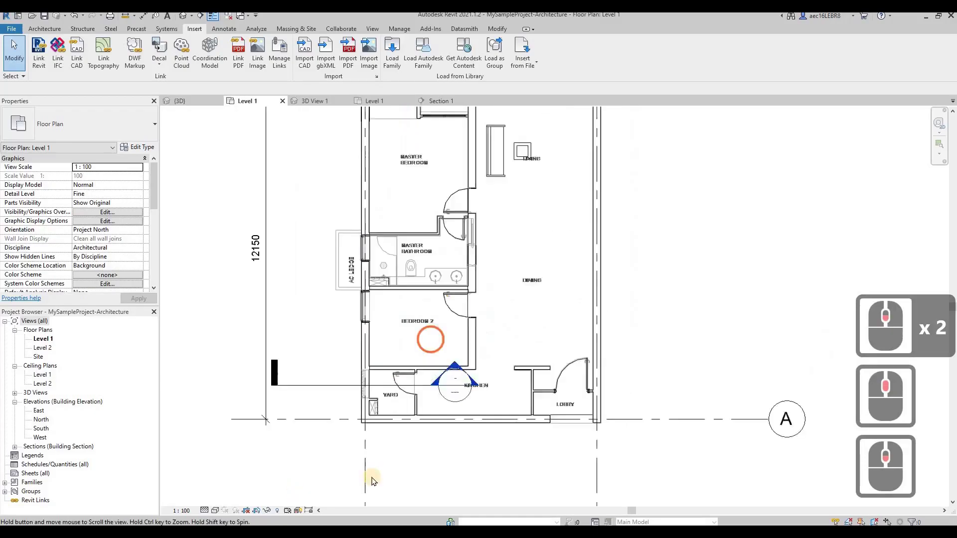
{"action": "scroll", "coordinate": [331, 434], "scroll_direction": "up", "scroll_amount": 5}
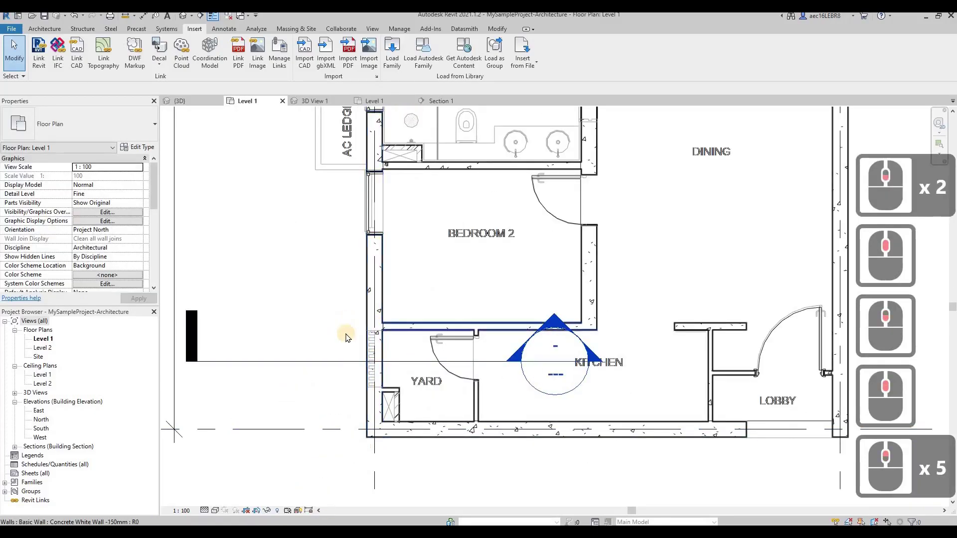
{"action": "left_click", "coordinate": [239, 359]}
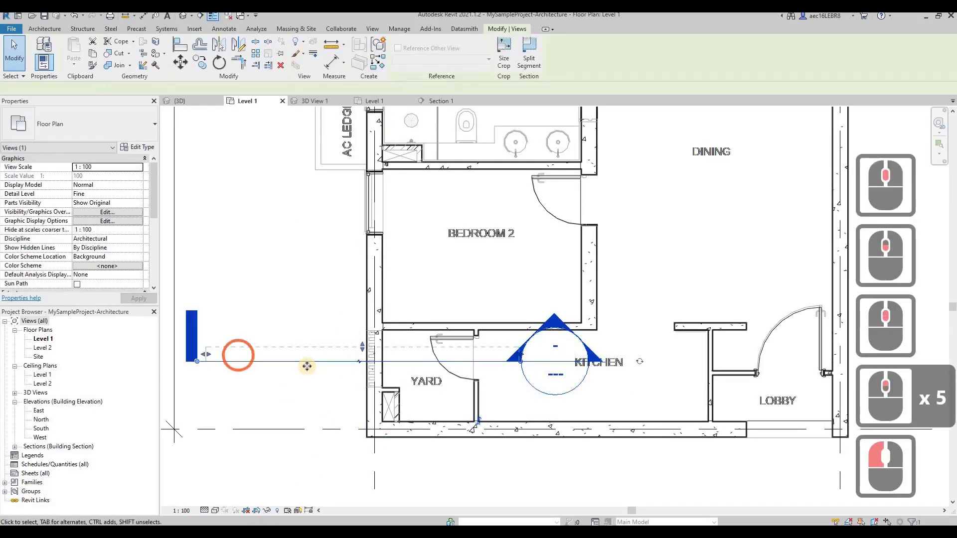
{"action": "scroll", "coordinate": [379, 359], "scroll_direction": "up", "scroll_amount": 3}
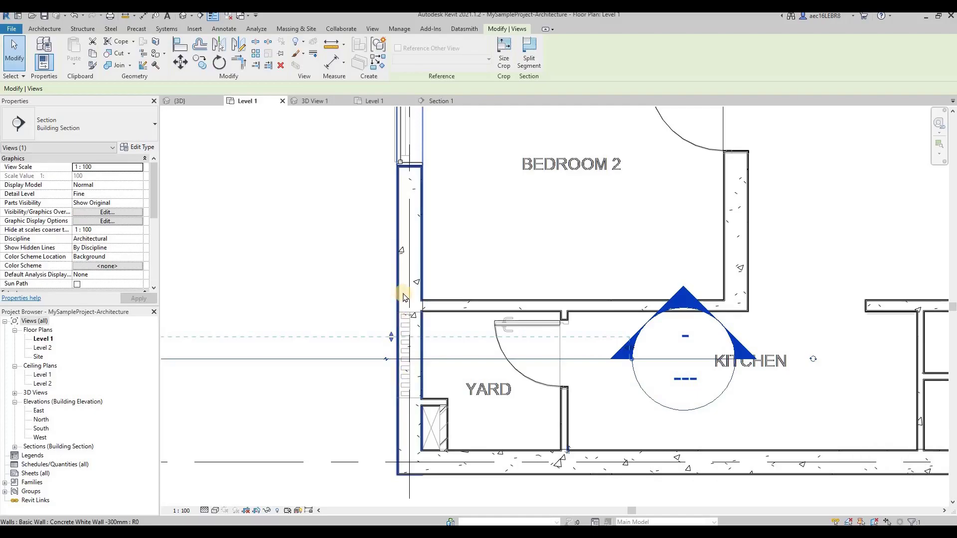
{"action": "scroll", "coordinate": [386, 380], "scroll_direction": "up", "scroll_amount": 3}
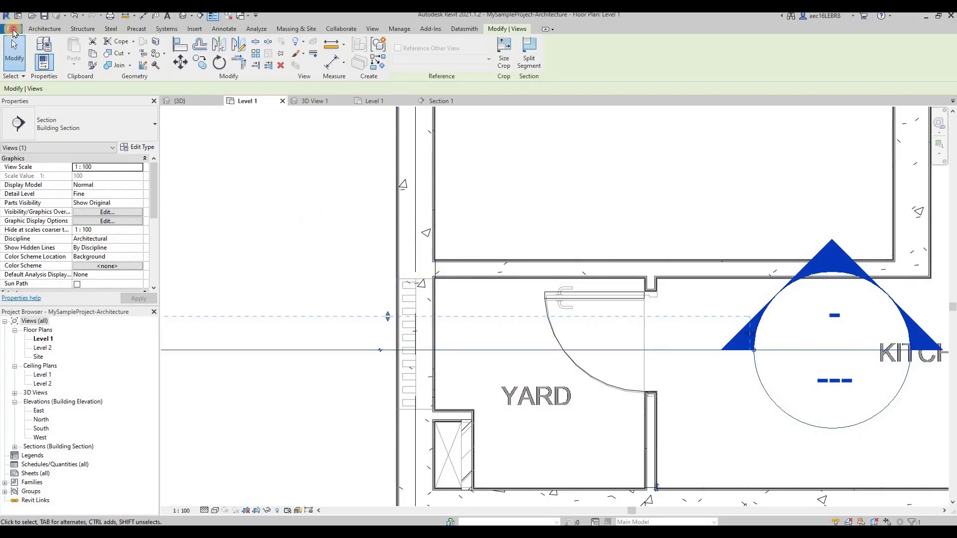
Create a new family from the Metric Generic Model template in the English templates folder.
{"action": "left_click", "coordinate": [13, 31]}
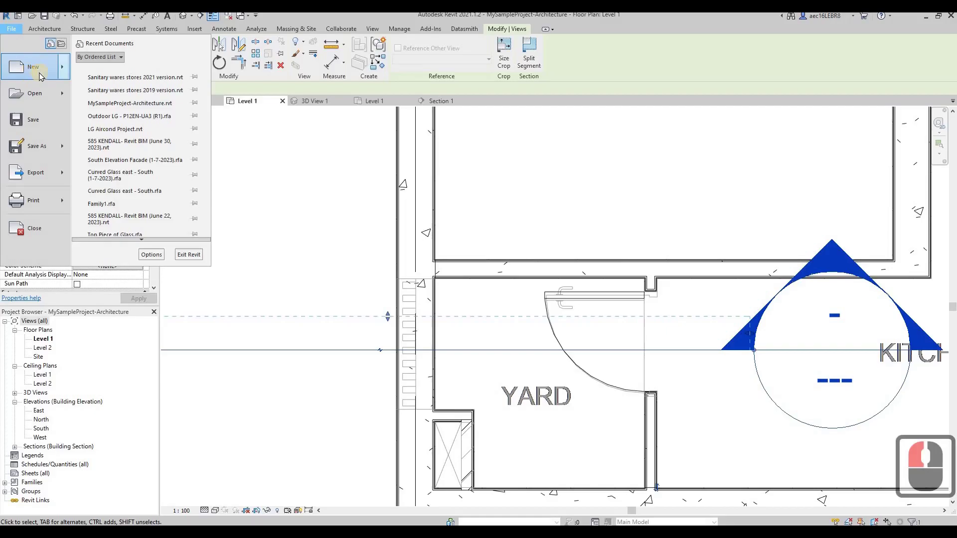
{"action": "mouse_move", "coordinate": [39, 73]}
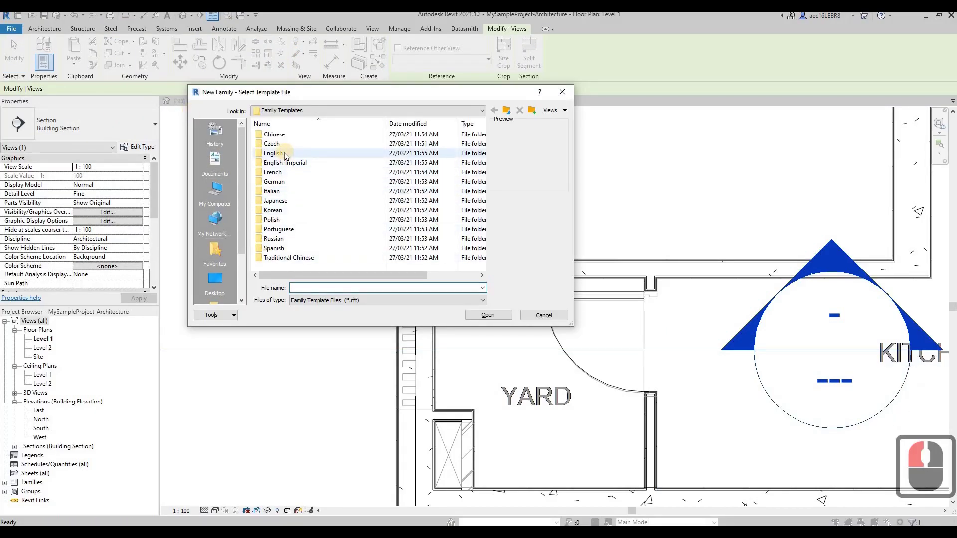
{"action": "double_click", "coordinate": [284, 152]}
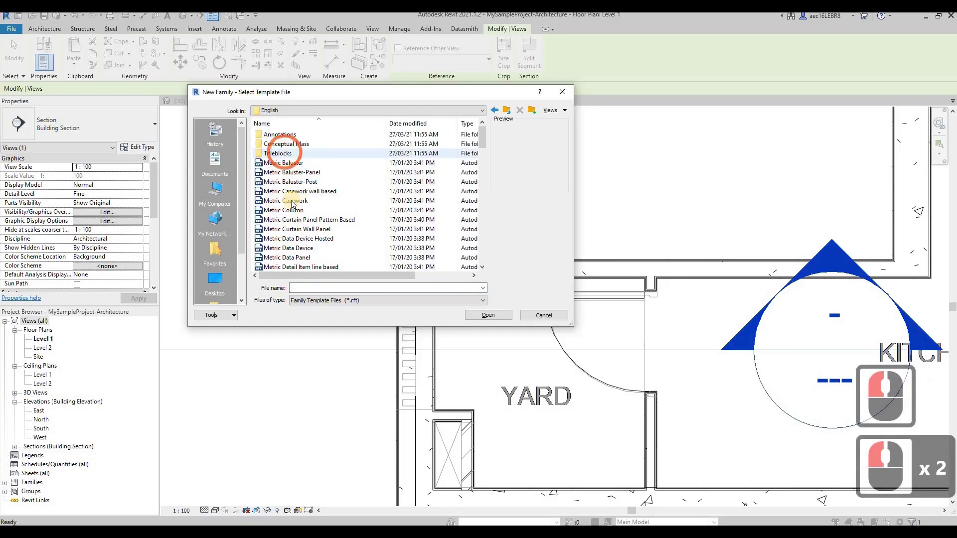
{"action": "scroll", "coordinate": [281, 203], "scroll_direction": "down", "scroll_amount": 6}
{"action": "scroll", "coordinate": [280, 203], "scroll_direction": "down", "scroll_amount": 3}
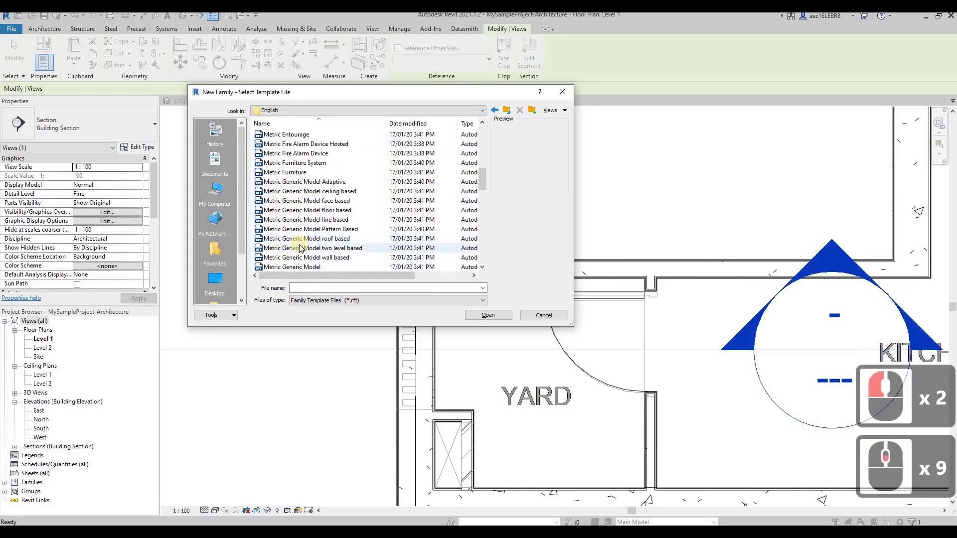
{"action": "scroll", "coordinate": [299, 244], "scroll_direction": "down", "scroll_amount": 1}
{"action": "left_click", "coordinate": [299, 239]}
{"action": "left_click", "coordinate": [488, 316]}
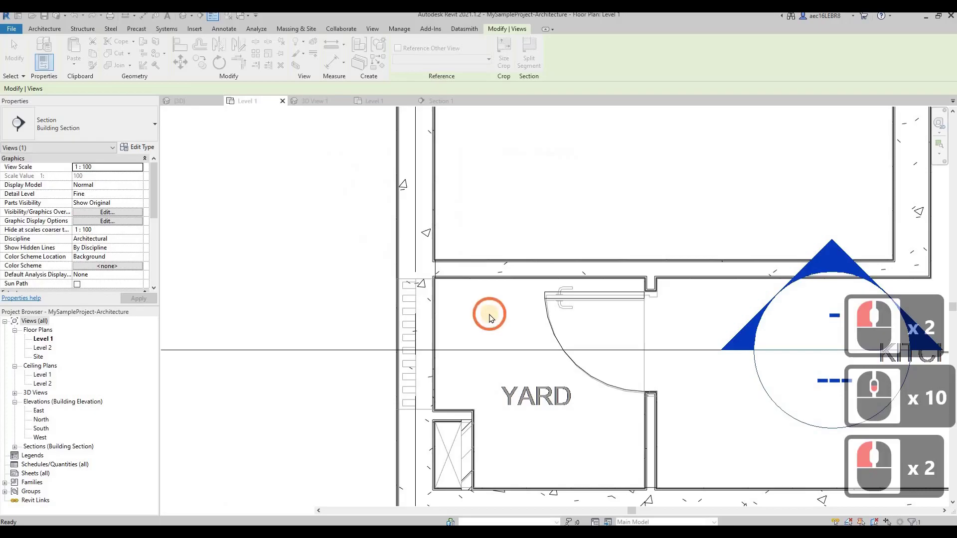
Return to the Level 1 plan of MySampleProject-Architecture and measure the thickness of the first louvre blade in the yard wall.
{"action": "left_click", "coordinate": [372, 101]}
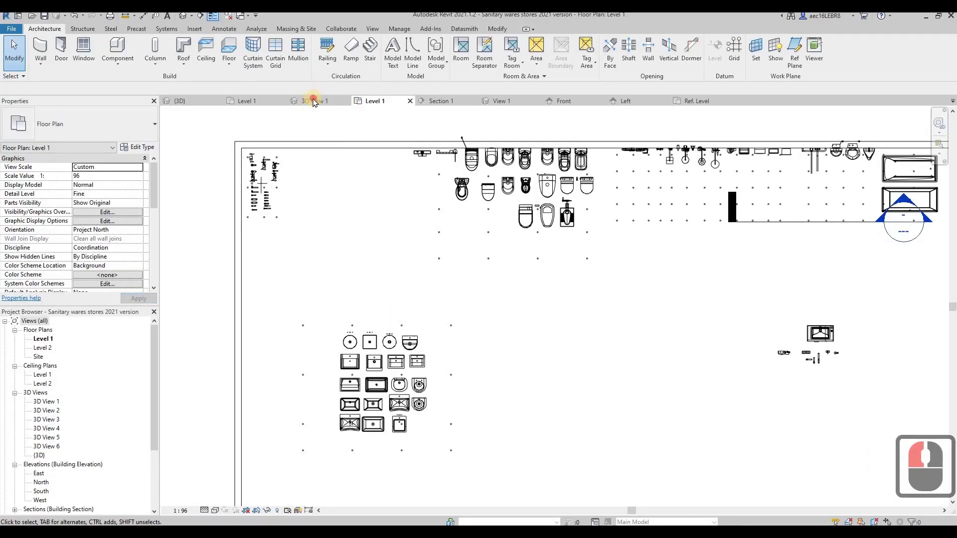
{"action": "left_click", "coordinate": [314, 103]}
{"action": "left_click", "coordinate": [245, 100]}
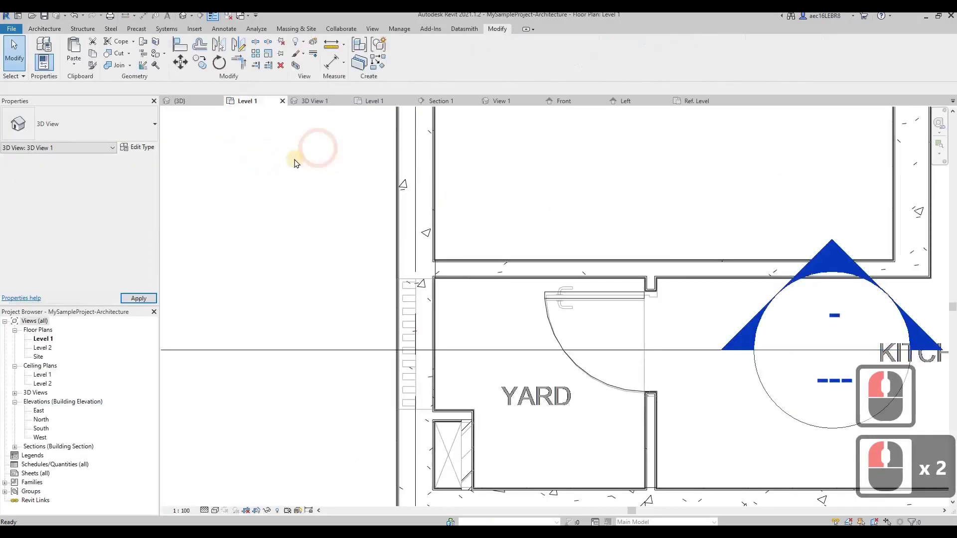
{"action": "key", "text": "d"}
{"action": "key", "text": "i"}
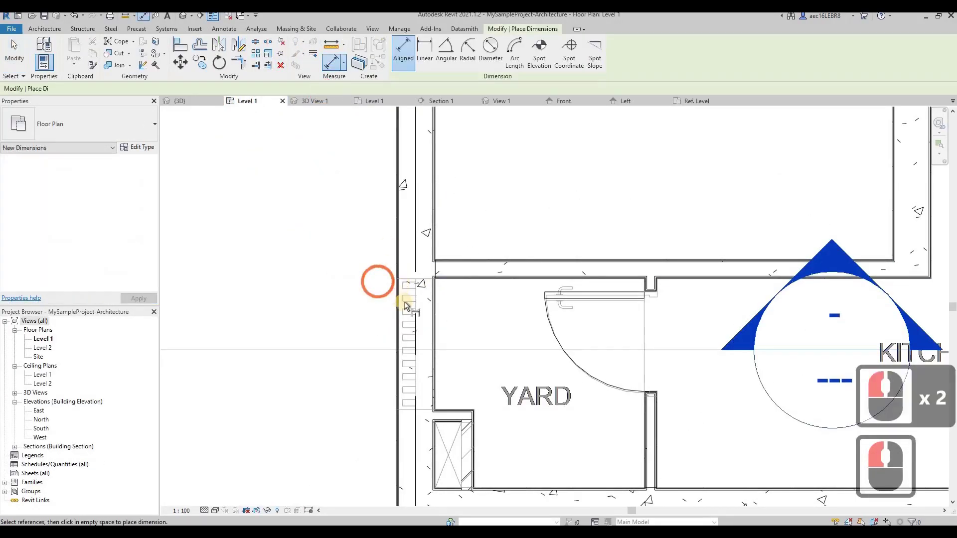
{"action": "scroll", "coordinate": [406, 300], "scroll_direction": "up", "scroll_amount": 6}
{"action": "left_click", "coordinate": [418, 272]}
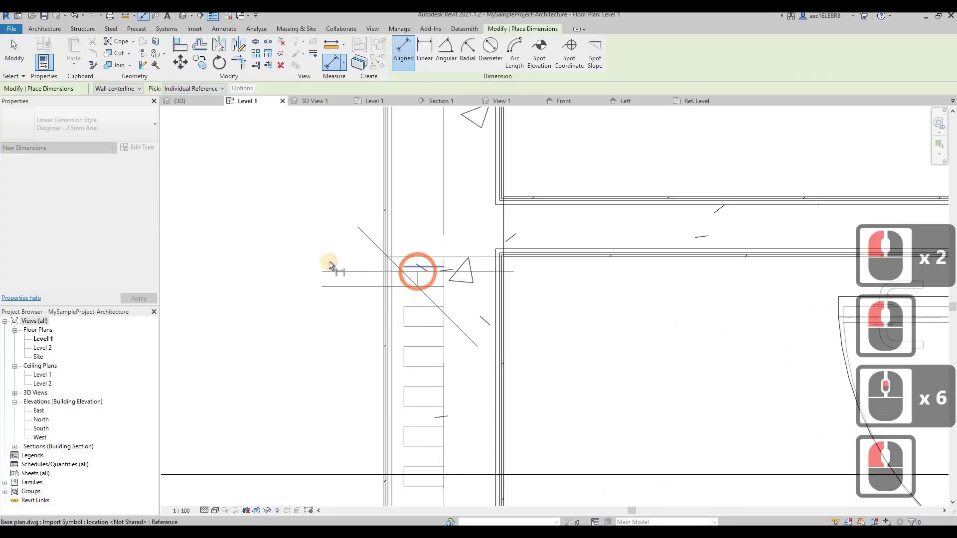
{"action": "scroll", "coordinate": [296, 262], "scroll_direction": "down", "scroll_amount": 4}
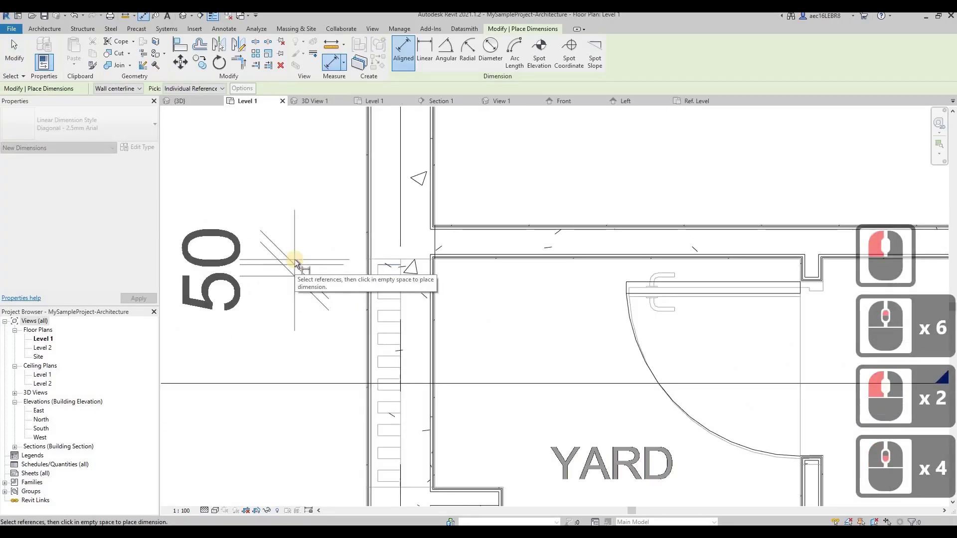
{"action": "key", "text": "Escape"}
Measure the gap between the first two louvre blades in the yard wall.
{"action": "scroll", "coordinate": [429, 295], "scroll_direction": "up", "scroll_amount": 3}
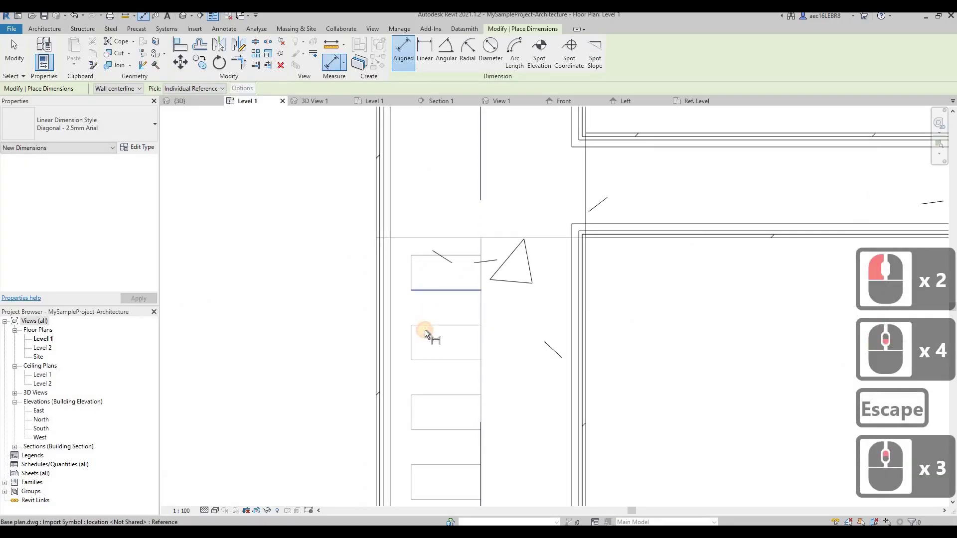
{"action": "left_click", "coordinate": [425, 329]}
{"action": "scroll", "coordinate": [353, 313], "scroll_direction": "down", "scroll_amount": 3}
{"action": "key", "text": "Escape"}
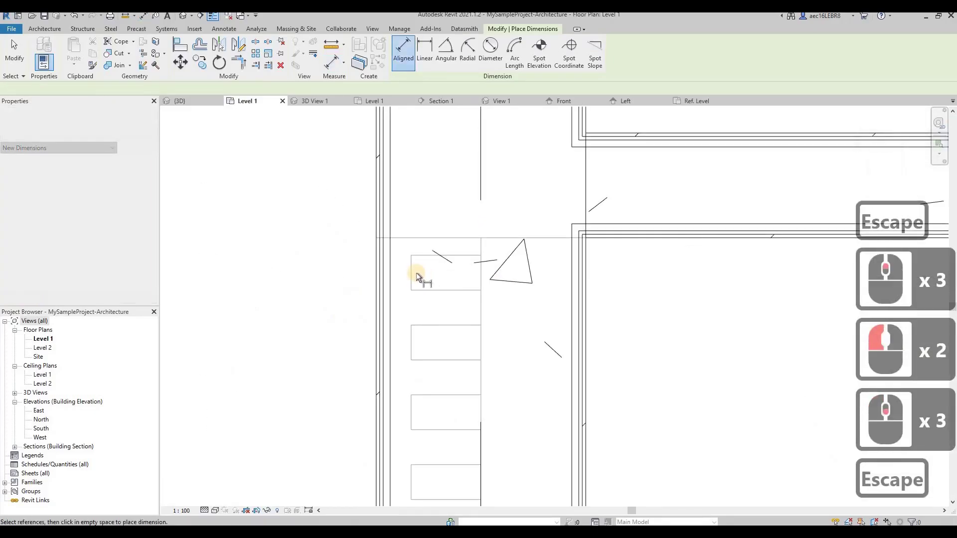
Measure the width of the first louvre blade across the yard wall.
{"action": "left_click", "coordinate": [413, 272]}
{"action": "left_click", "coordinate": [498, 278]}
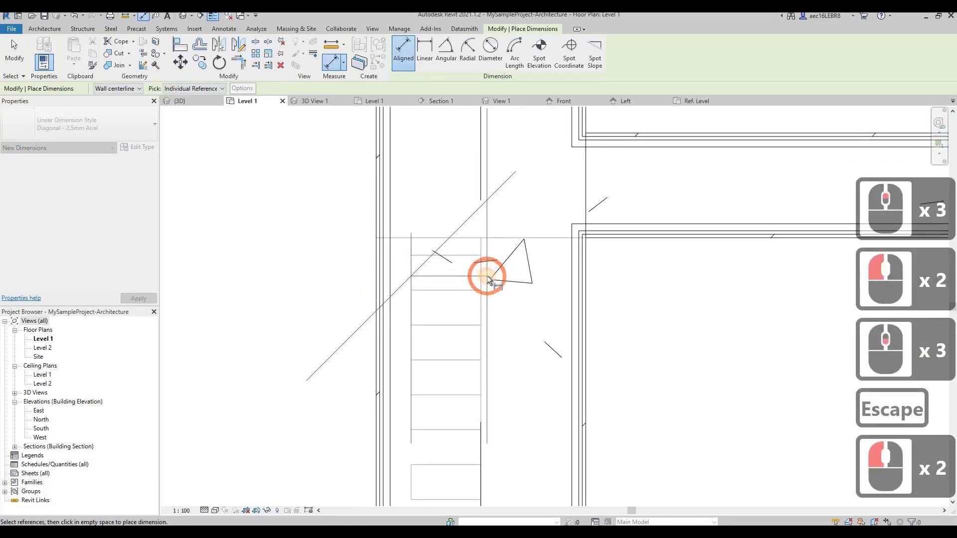
{"action": "left_click", "coordinate": [487, 276]}
{"action": "left_click", "coordinate": [484, 276]}
{"action": "left_click", "coordinate": [412, 274]}
{"action": "scroll", "coordinate": [398, 300], "scroll_direction": "down", "scroll_amount": 5}
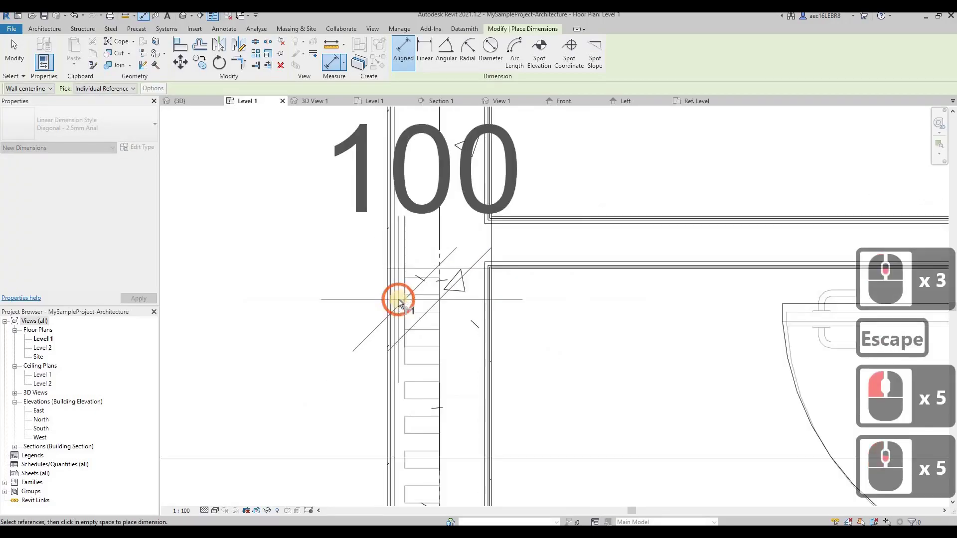
{"action": "scroll", "coordinate": [398, 300], "scroll_direction": "down", "scroll_amount": 3}
{"action": "scroll", "coordinate": [412, 256], "scroll_direction": "up", "scroll_amount": 5}
{"action": "key", "text": "Escape"}
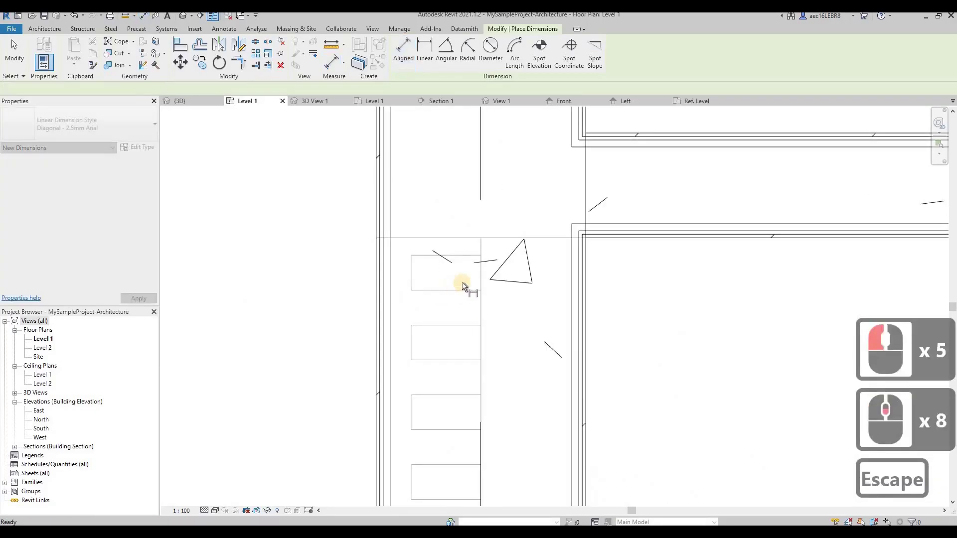
{"action": "left_click", "coordinate": [384, 262]}
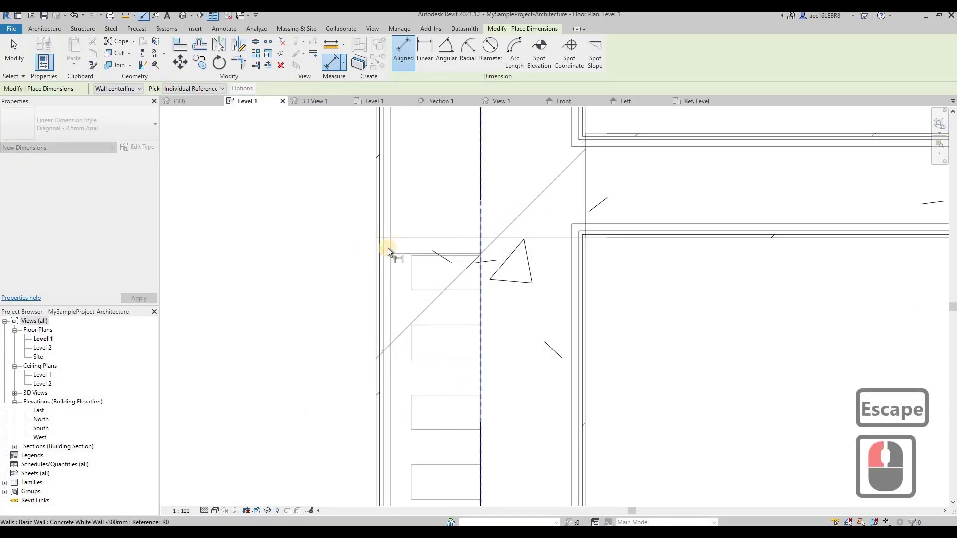
{"action": "left_click", "coordinate": [344, 267]}
{"action": "key", "text": "Escape"}
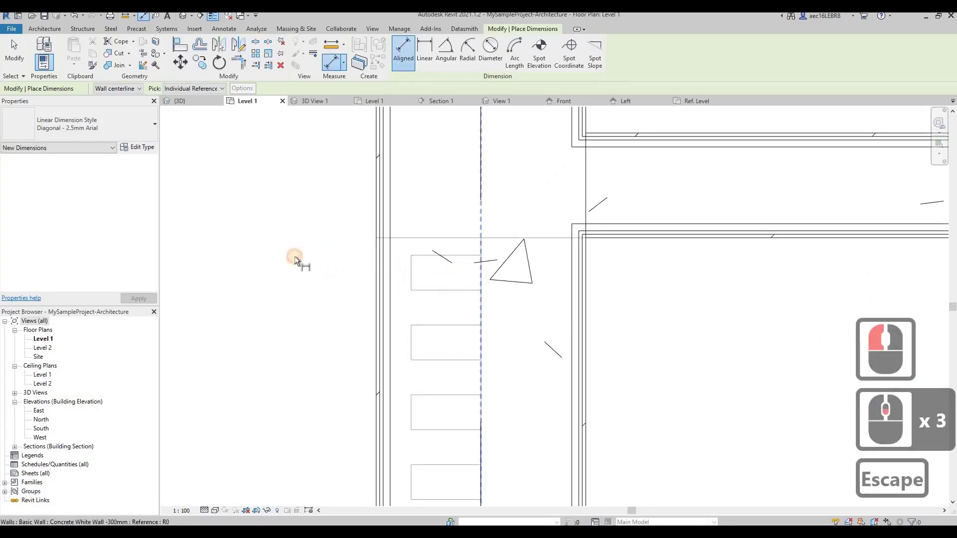
{"action": "left_click", "coordinate": [294, 257]}
{"action": "scroll", "coordinate": [375, 357], "scroll_direction": "down", "scroll_amount": 5}
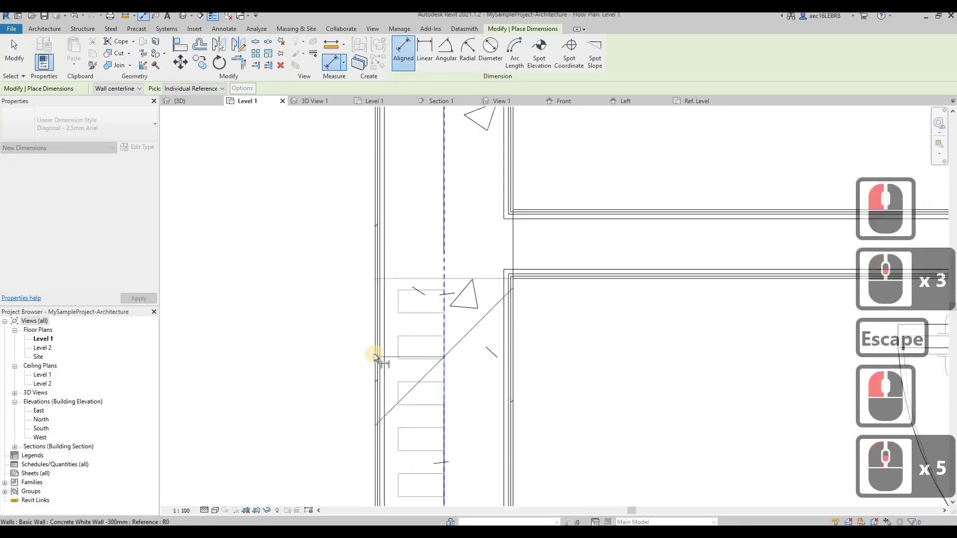
{"action": "scroll", "coordinate": [375, 357], "scroll_direction": "down", "scroll_amount": 5}
{"action": "key", "text": "Escape"}
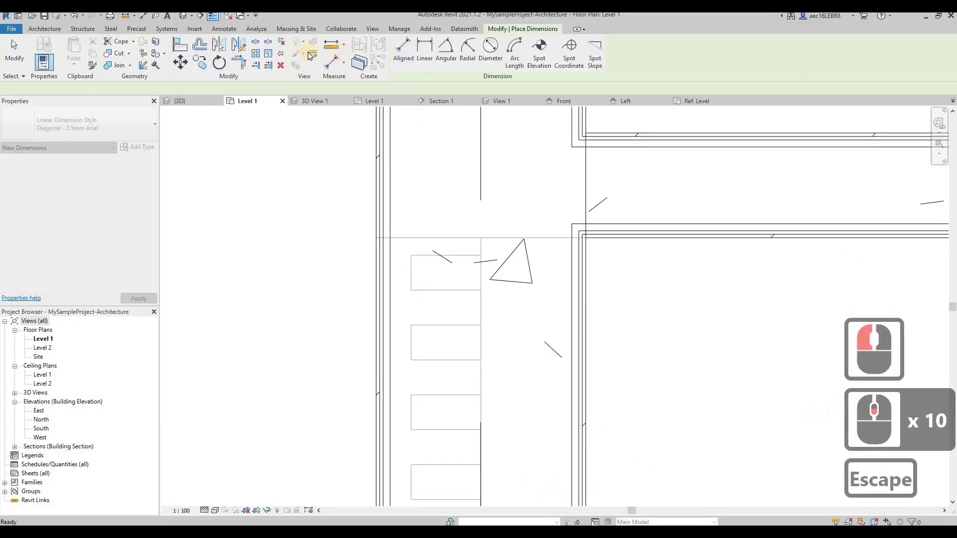
{"action": "key", "text": "Escape"}
Measure the distance from the louvre blade's inner edge to the exterior face of the yard wall.
{"action": "left_click", "coordinate": [331, 45]}
{"action": "left_click", "coordinate": [394, 314]}
{"action": "left_click", "coordinate": [480, 256]}
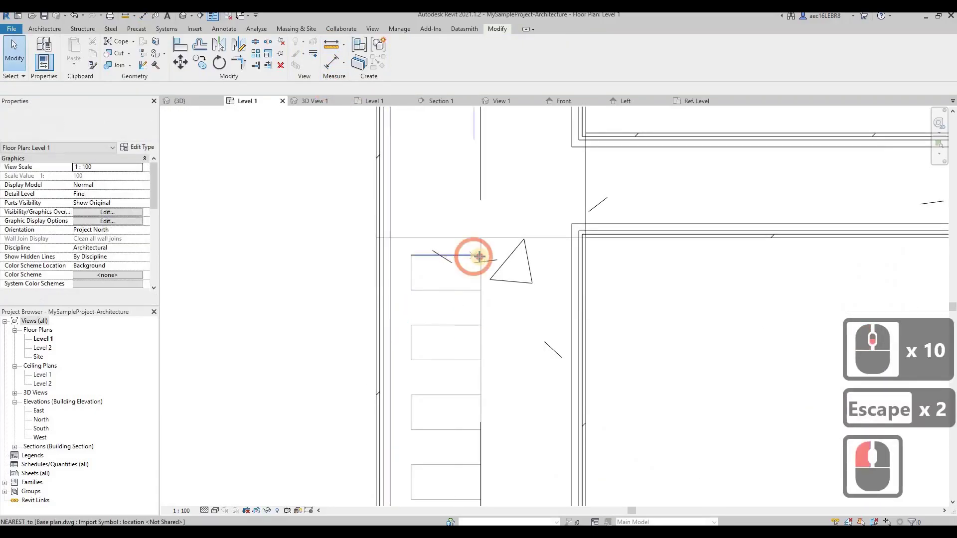
{"action": "left_click", "coordinate": [378, 255]}
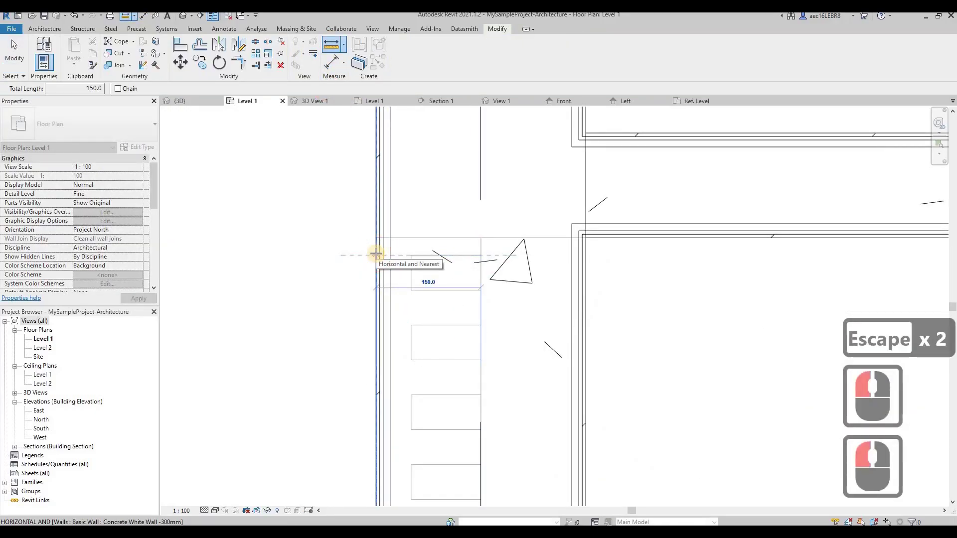
{"action": "key", "text": "Escape"}
{"action": "key", "text": "Escape"}
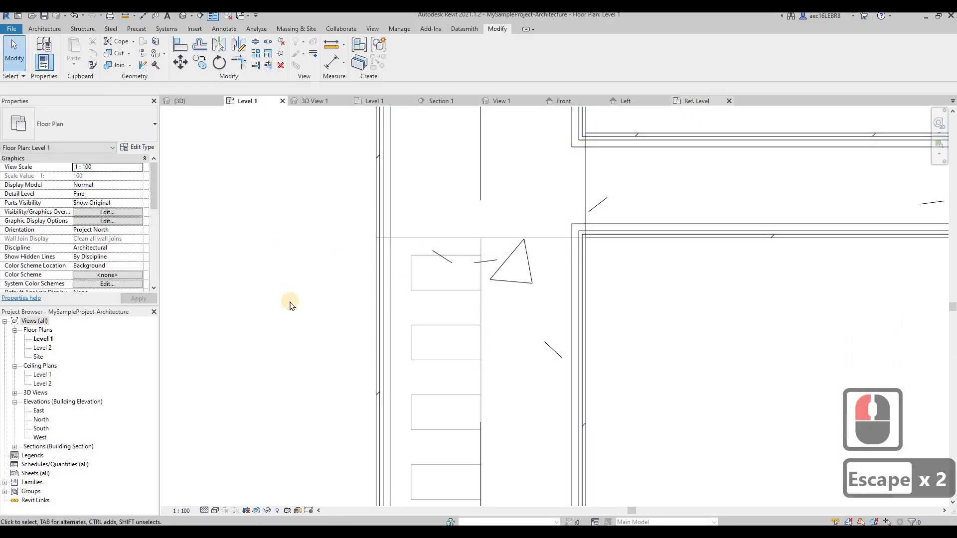
{"action": "scroll", "coordinate": [427, 354], "scroll_direction": "down", "scroll_amount": 11}
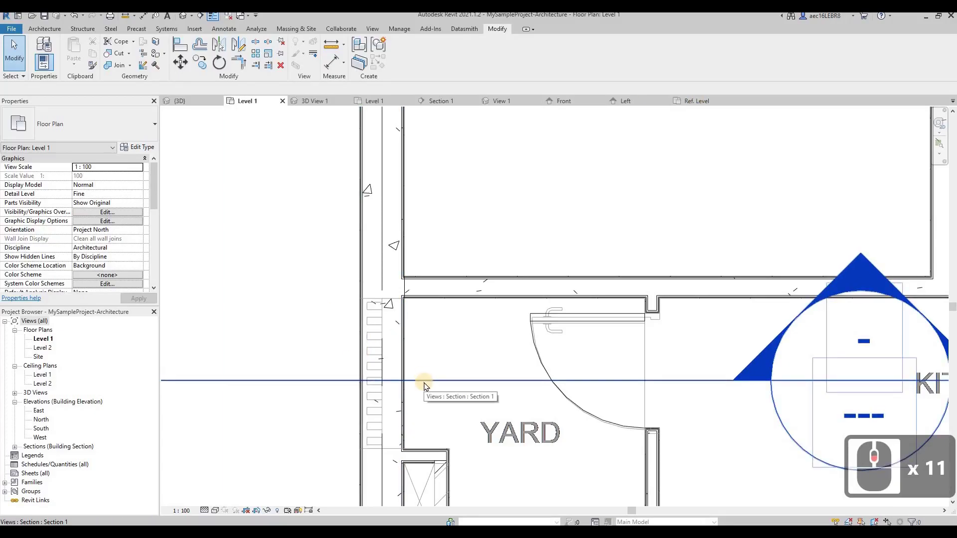
{"action": "left_click", "coordinate": [386, 379]}
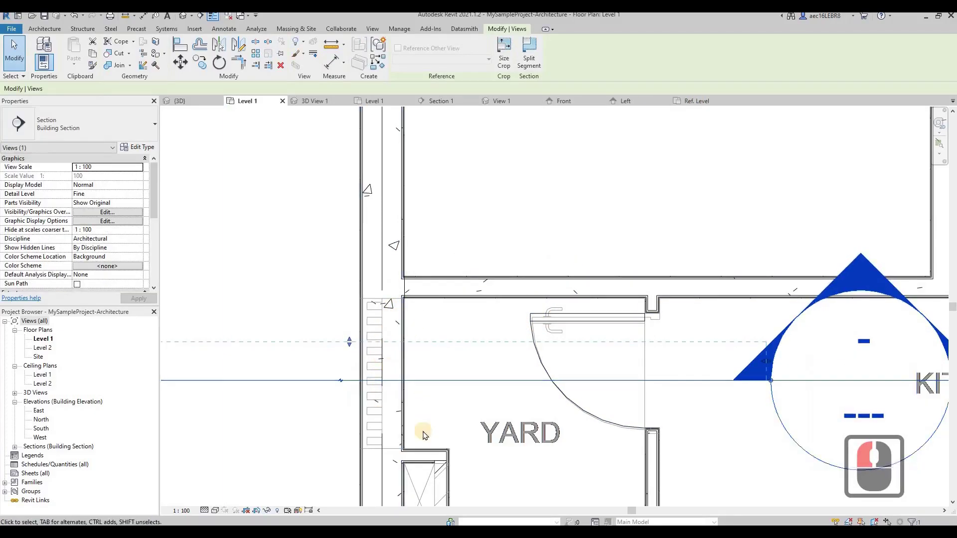
{"action": "left_click", "coordinate": [704, 104]}
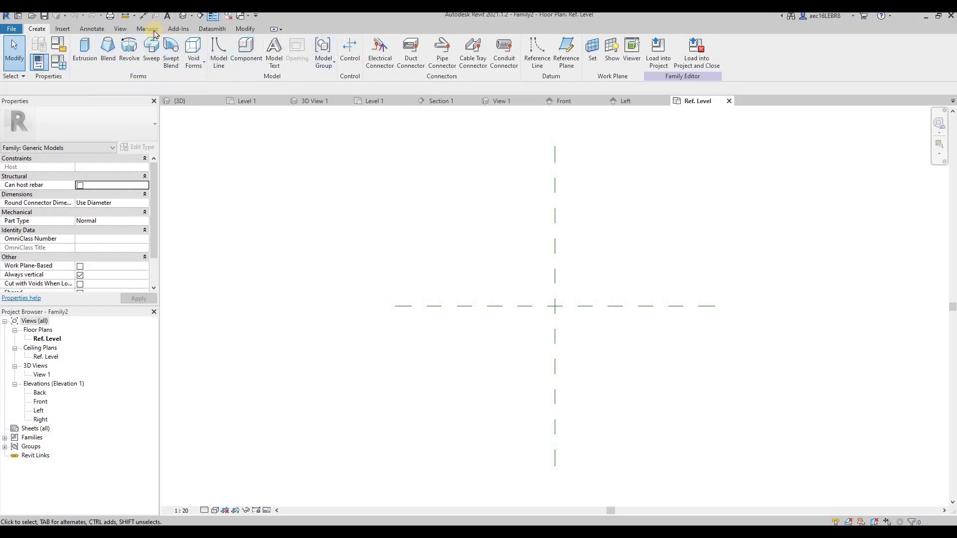
{"action": "left_click", "coordinate": [261, 101]}
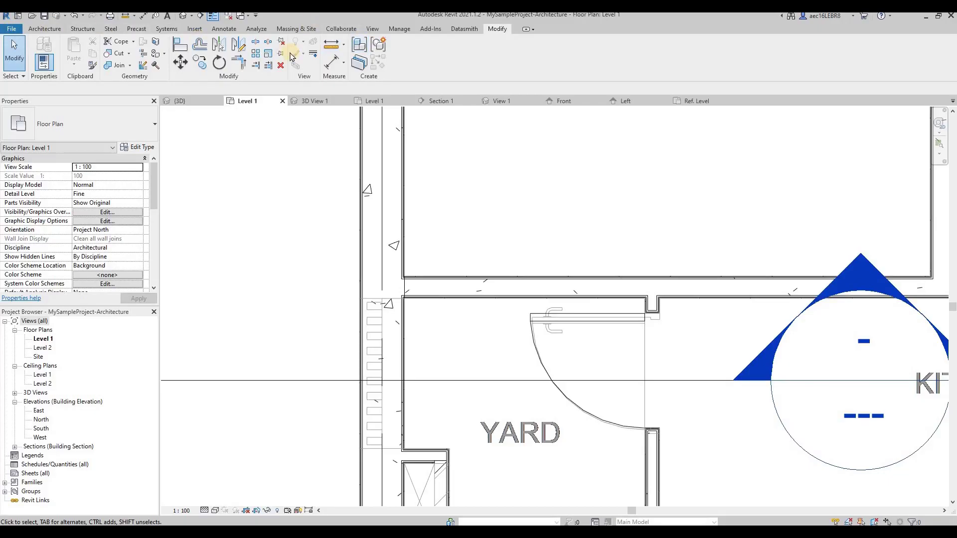
{"action": "left_click", "coordinate": [699, 101]}
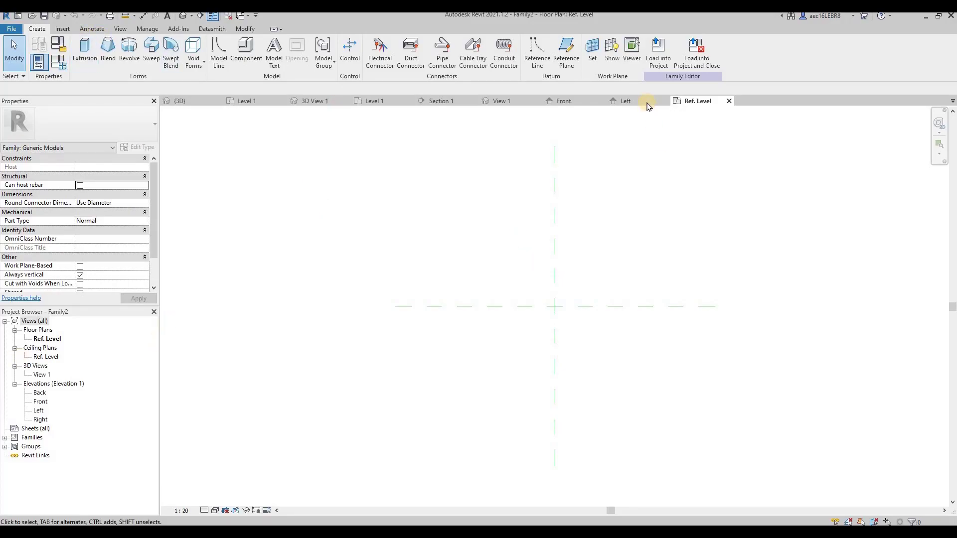
Return to the Level 1 plan of MySampleProject-Architecture and measure the overall length of the louvre opening along the yard wall.
{"action": "left_click", "coordinate": [391, 101]}
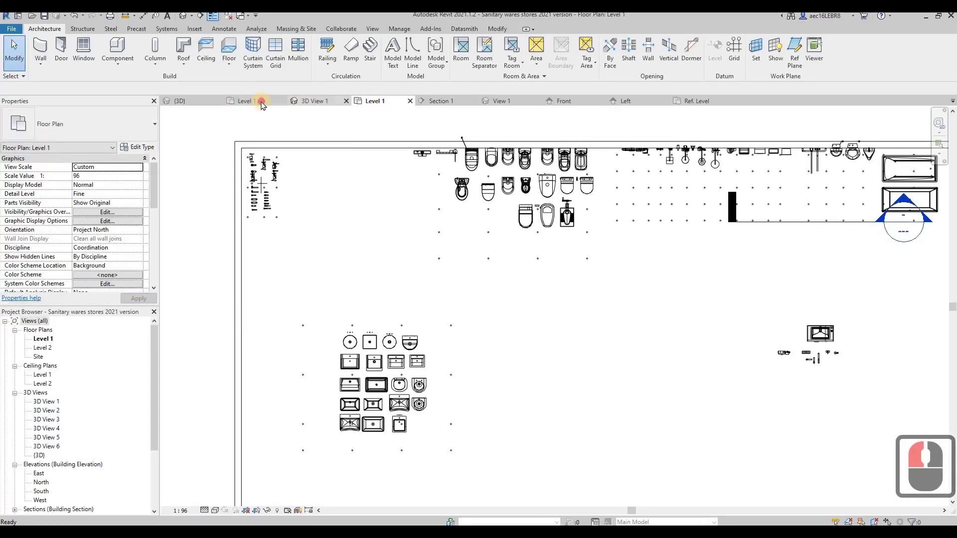
{"action": "left_click", "coordinate": [262, 103]}
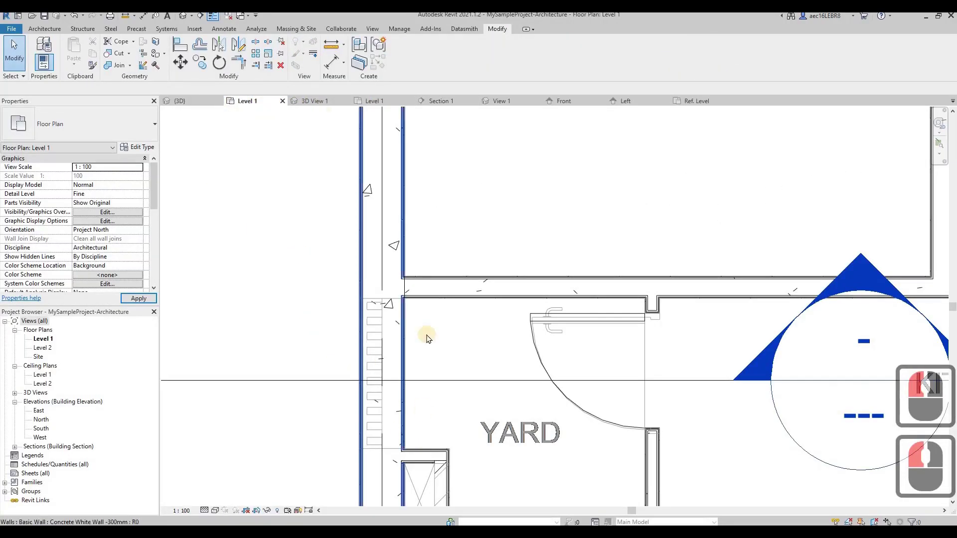
{"action": "key", "text": "d"}
{"action": "key", "text": "i"}
{"action": "left_click", "coordinate": [369, 298]}
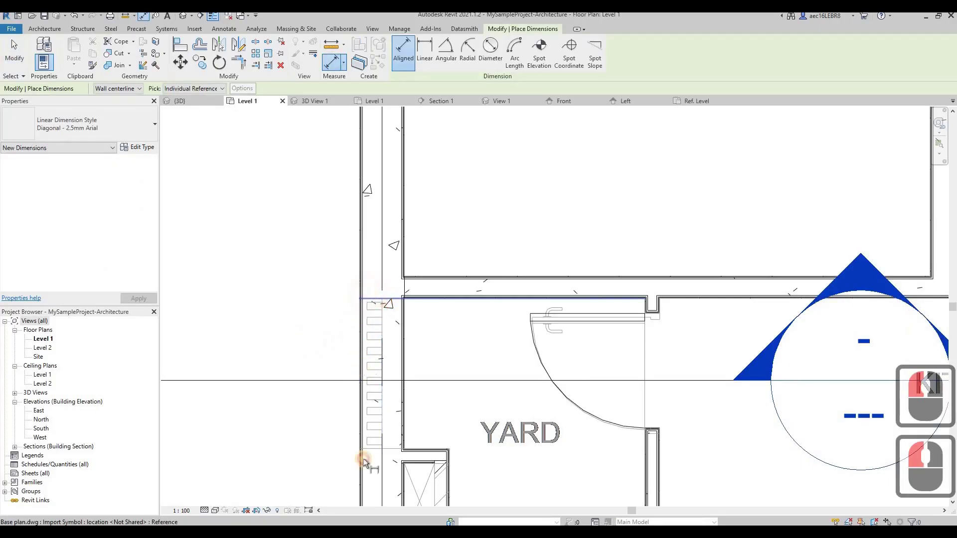
{"action": "left_click", "coordinate": [375, 448]}
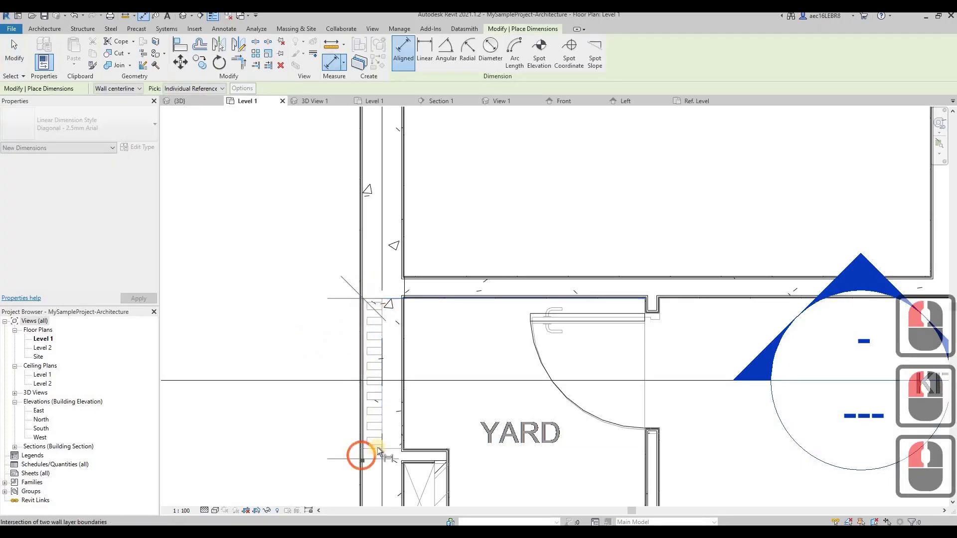
{"action": "left_click", "coordinate": [265, 418]}
{"action": "key", "text": "Escape"}
{"action": "key", "text": "Escape"}
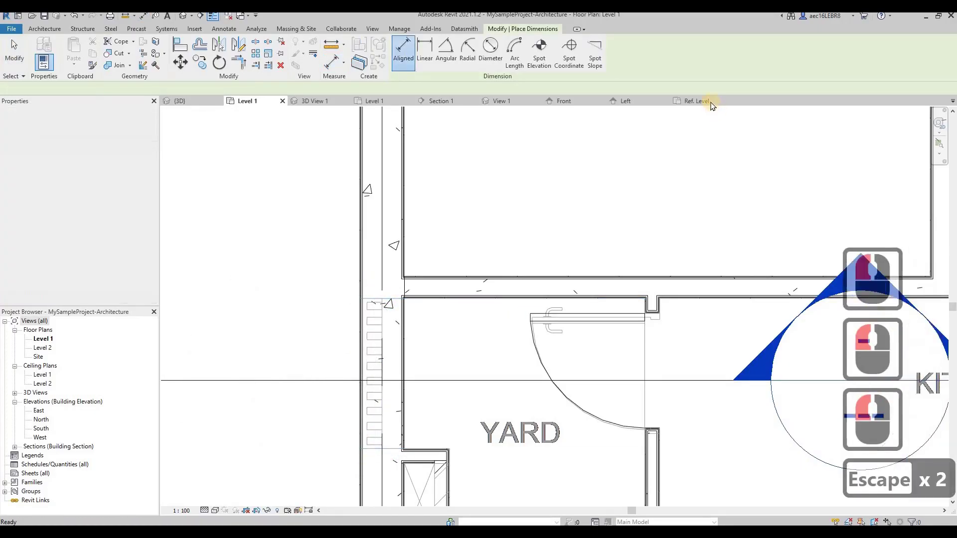
In the louvre family's Ref. Level plan, start an extrusion and sketch a rectangle about 1300 by 200 mm below the horizontal reference plane.
{"action": "left_click", "coordinate": [696, 101]}
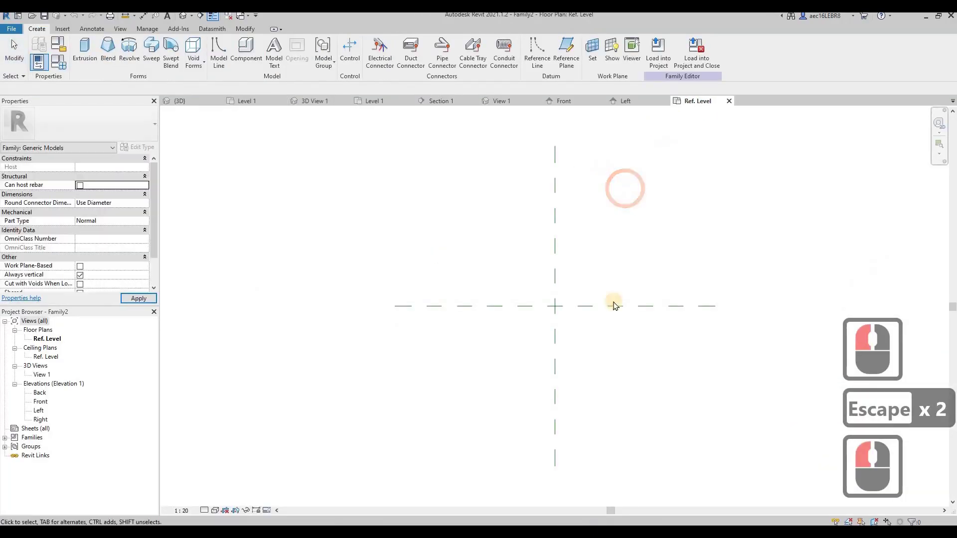
{"action": "middle_click_drag", "start_coordinate": [622, 275], "coordinate": [627, 272]}
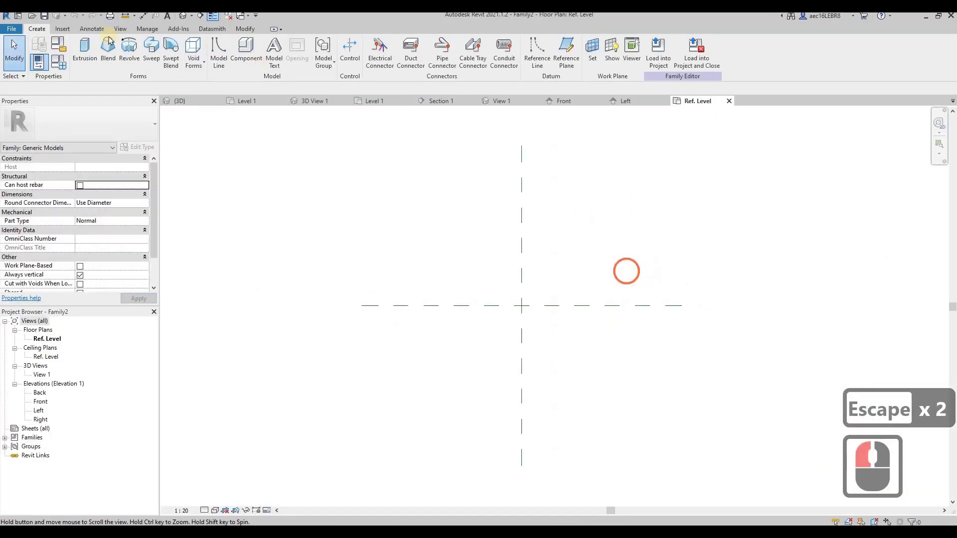
{"action": "left_click", "coordinate": [85, 49]}
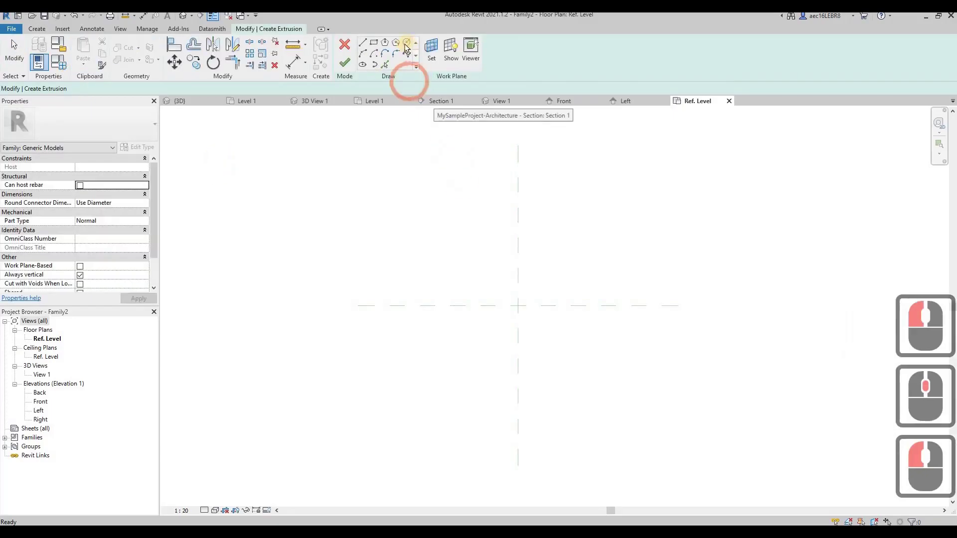
{"action": "left_click", "coordinate": [486, 316]}
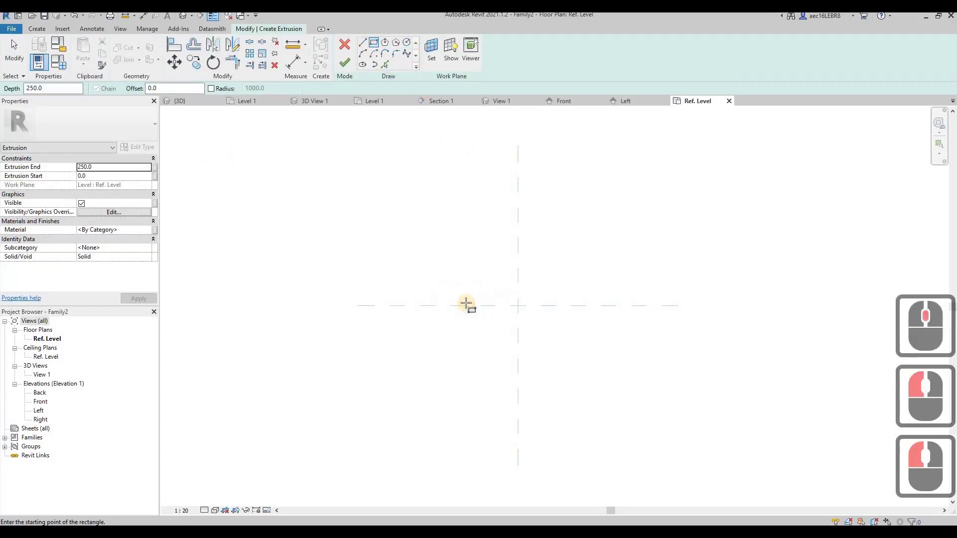
{"action": "left_click", "coordinate": [570, 322]}
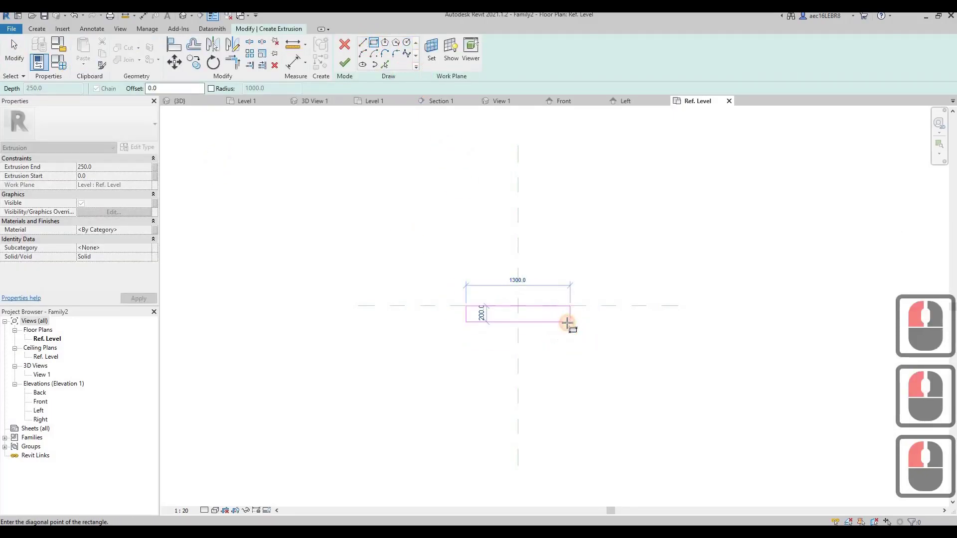
{"action": "key", "text": "Escape"}
{"action": "key", "text": "Escape"}
Set the sketched rectangle's short side to 150 mm.
{"action": "left_click", "coordinate": [562, 323]}
{"action": "left_click", "coordinate": [433, 314]}
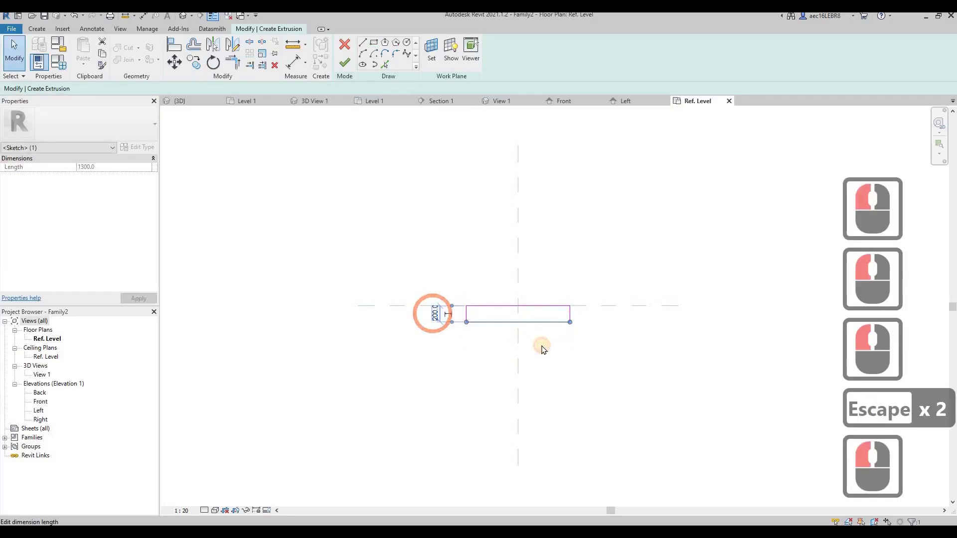
{"action": "type", "text": "1000"}
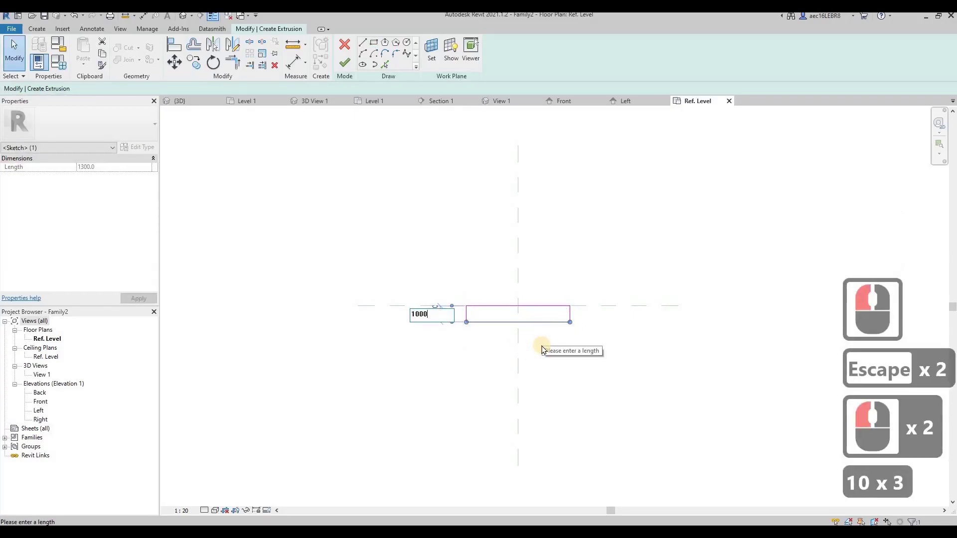
{"action": "key", "text": "Return"}
{"action": "left_click", "coordinate": [452, 345]}
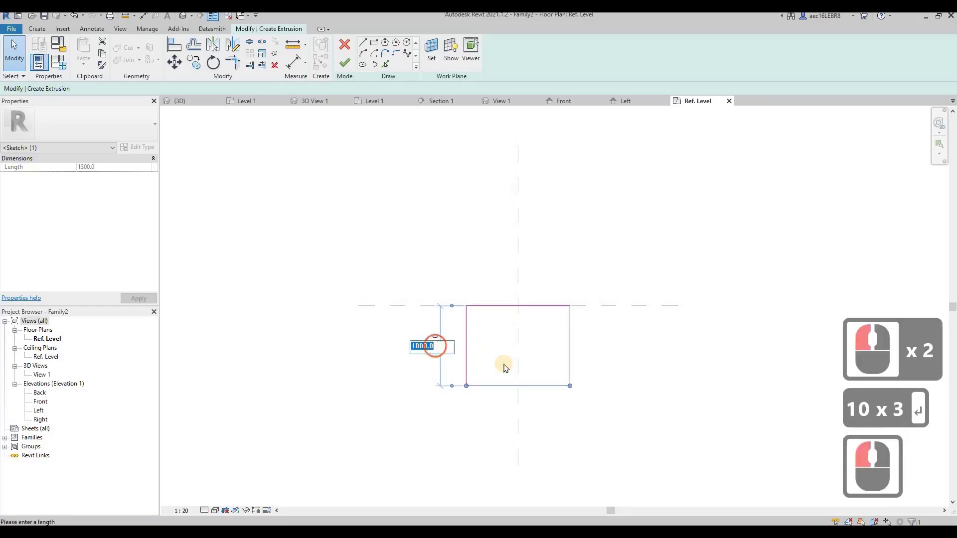
{"action": "type", "text": "150"}
{"action": "key", "text": "Return"}
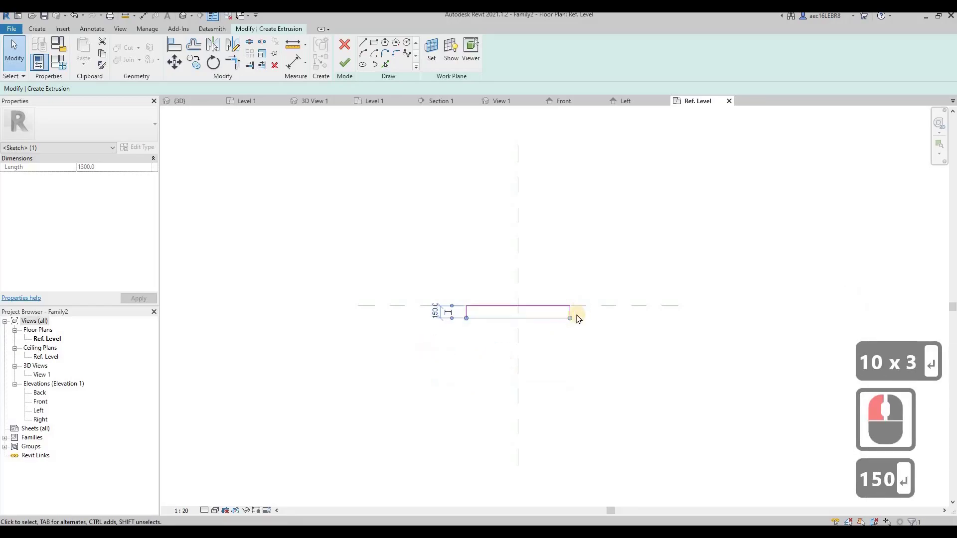
Set the sketched rectangle's long side to 1000 mm.
{"action": "middle_click", "coordinate": [572, 316]}
{"action": "middle_click", "coordinate": [572, 317]}
{"action": "middle_click", "coordinate": [571, 314]}
{"action": "left_click", "coordinate": [568, 311]}
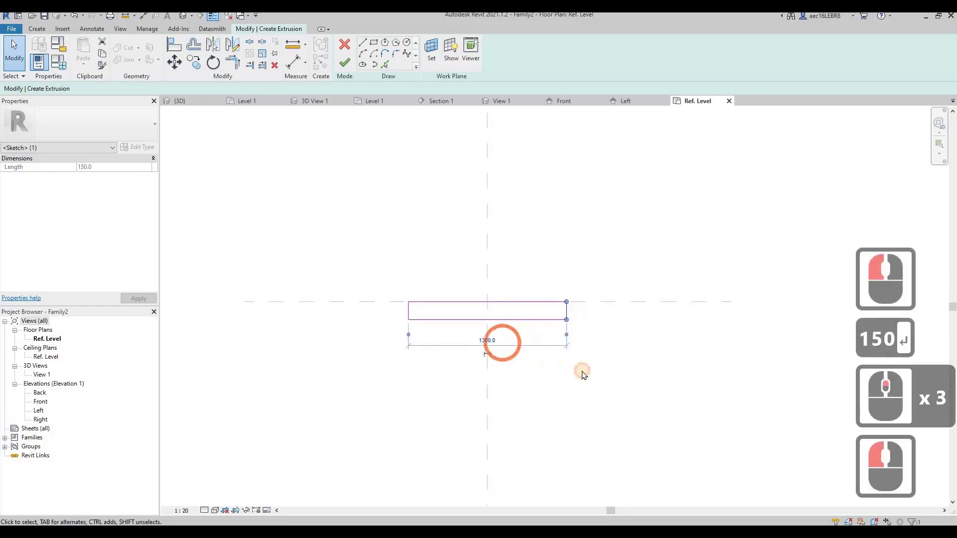
{"action": "left_click", "coordinate": [498, 342]}
{"action": "type", "text": "1000"}
{"action": "key", "text": "Return"}
{"action": "key", "text": "Escape"}
{"action": "key", "text": "Escape"}
Move the whole rectangle so the midpoint of its upper edge sits on the intersection of the two reference planes.
{"action": "left_click_drag", "start_coordinate": [350, 256], "coordinate": [629, 392]}
{"action": "left_click", "coordinate": [174, 63]}
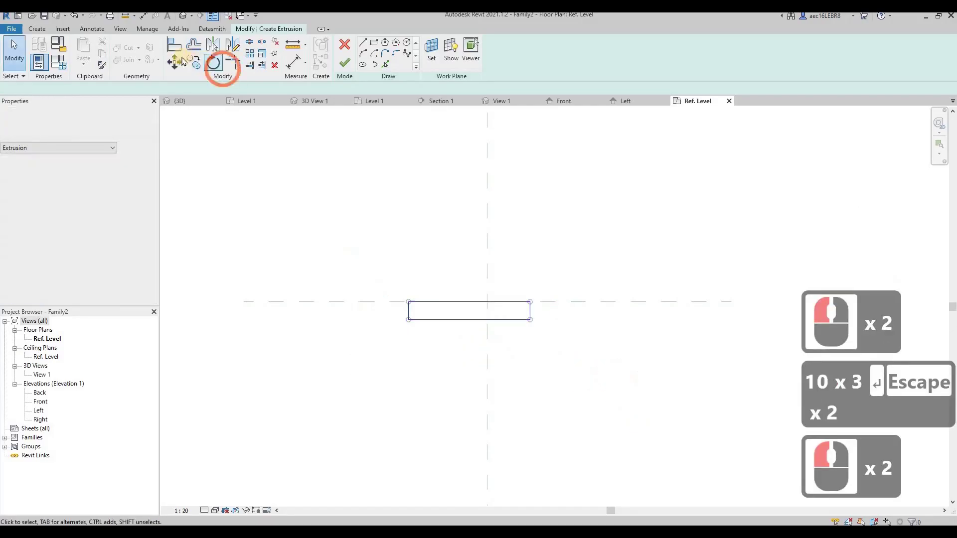
{"action": "left_click", "coordinate": [471, 309]}
{"action": "left_click", "coordinate": [474, 306]}
{"action": "left_click", "coordinate": [487, 303]}
{"action": "left_click", "coordinate": [642, 342]}
{"action": "key", "text": "Escape"}
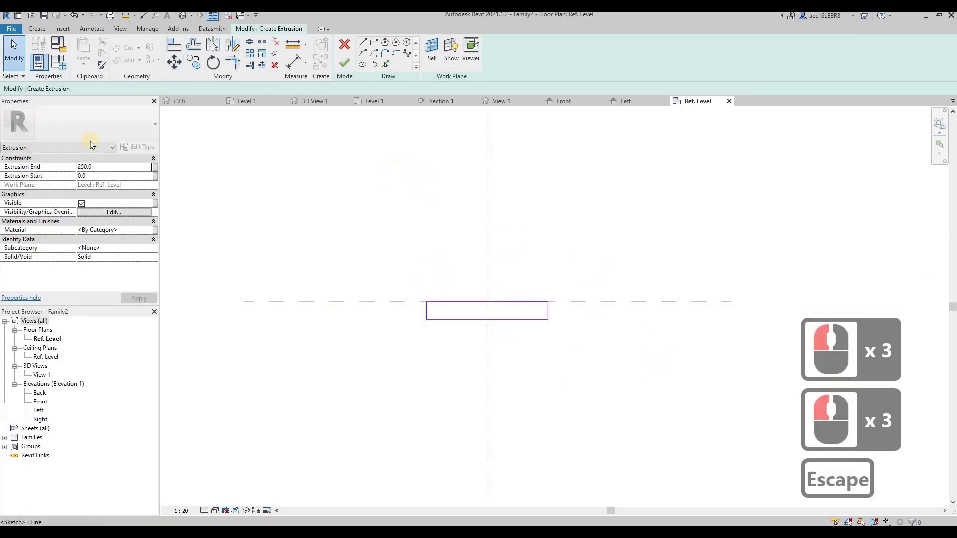
Set the extrusion end to 100 mm and finish the blade extrusion.
{"action": "left_click", "coordinate": [103, 168]}
{"action": "type", "text": "100"}
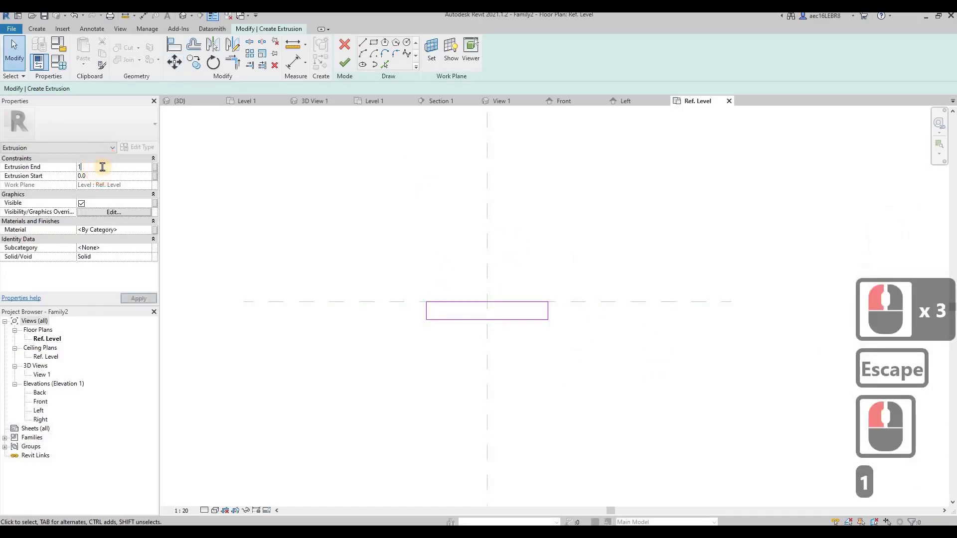
{"action": "left_click", "coordinate": [344, 62]}
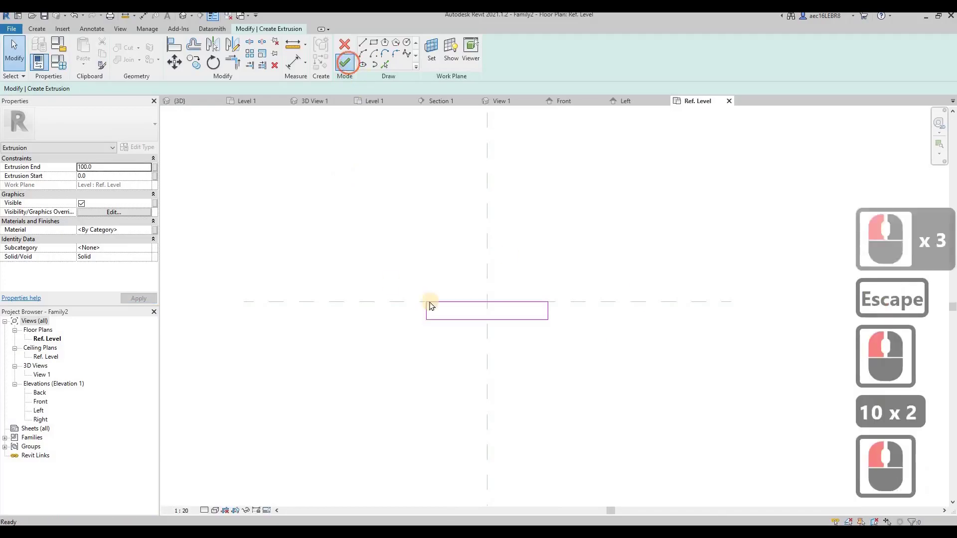
{"action": "left_click", "coordinate": [427, 303]}
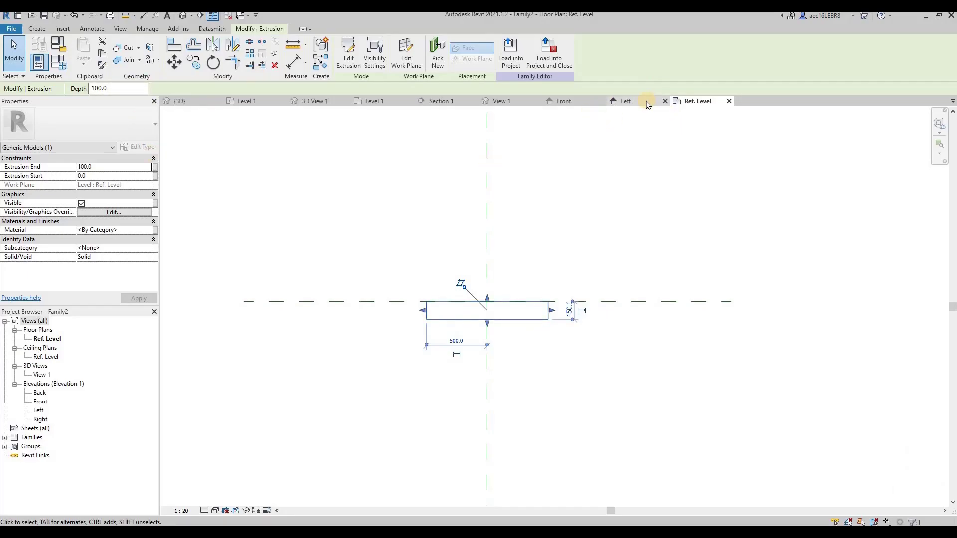
{"action": "left_click", "coordinate": [33, 30]}
{"action": "key", "text": "Escape"}
{"action": "key", "text": "Escape"}
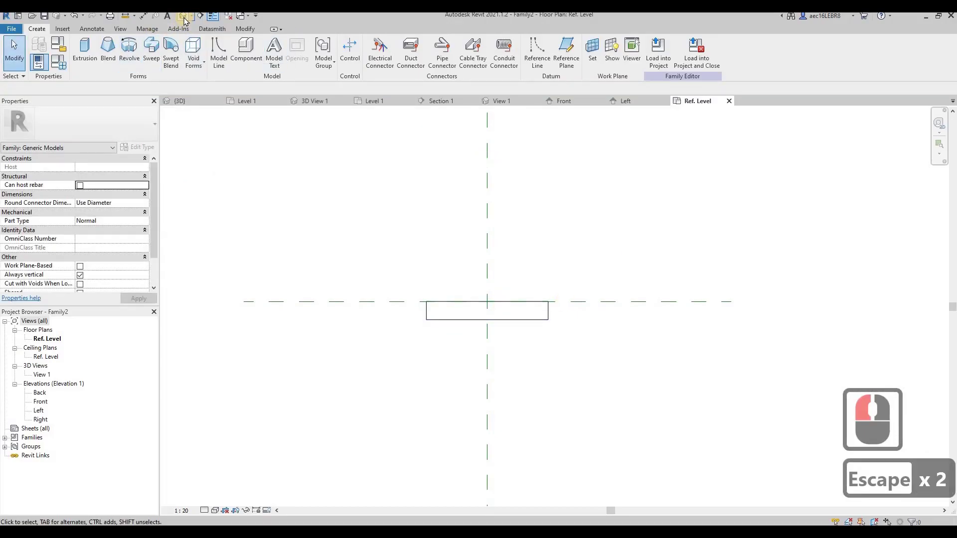
Open the default 3D view and examine the extruded blade from different angles.
{"action": "left_click", "coordinate": [183, 17]}
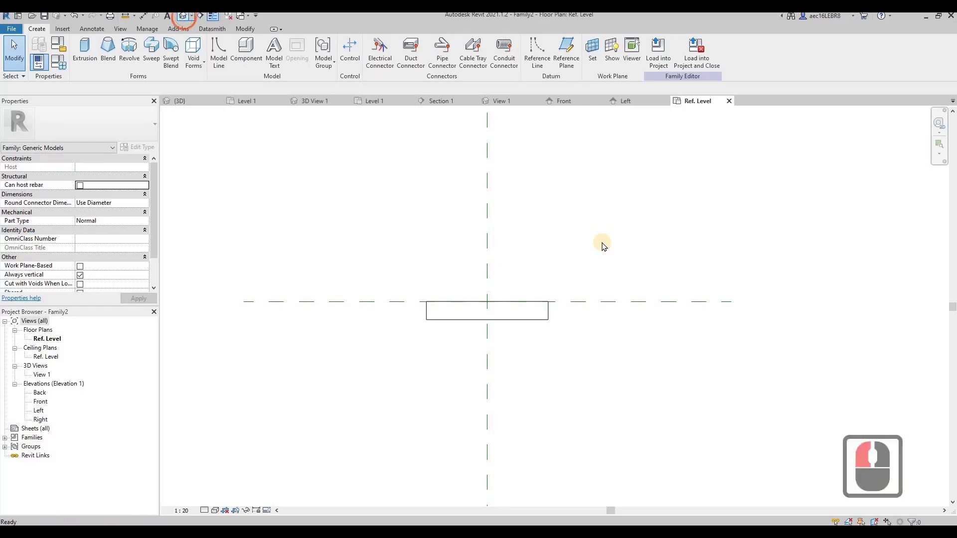
{"action": "scroll", "coordinate": [553, 334], "scroll_direction": "down", "scroll_amount": 12}
{"action": "middle_click_drag", "start_coordinate": [692, 325], "coordinate": [568, 333], "text": "shift"}
{"action": "scroll", "coordinate": [567, 333], "scroll_direction": "up", "scroll_amount": 5}
{"action": "scroll", "coordinate": [568, 381], "scroll_direction": "up", "scroll_amount": 2}
{"action": "middle_click_drag", "start_coordinate": [569, 380], "coordinate": [598, 357], "text": "shift"}
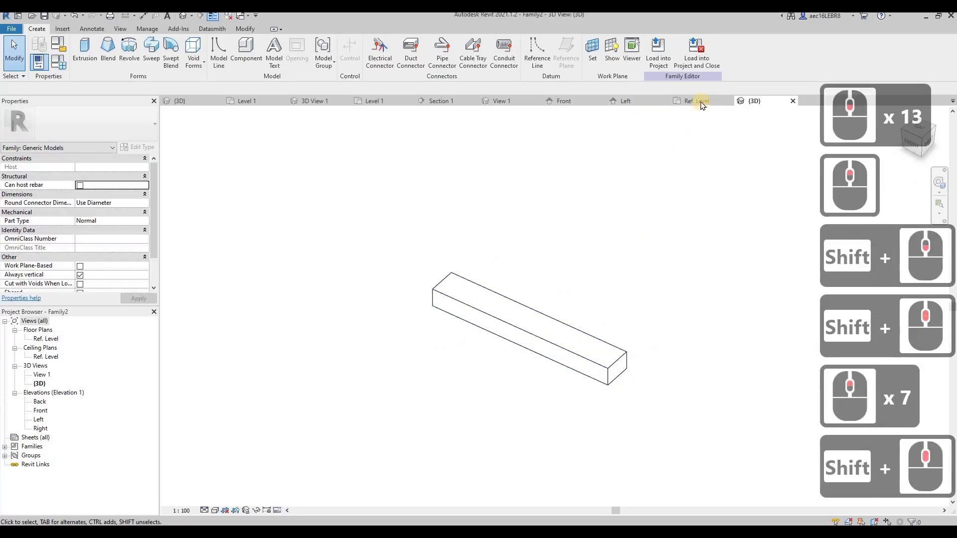
In the Front elevation, draw a horizontal reference plane about 1420 mm above Ref. Level, crossing the vertical centre plane.
{"action": "left_click", "coordinate": [695, 100]}
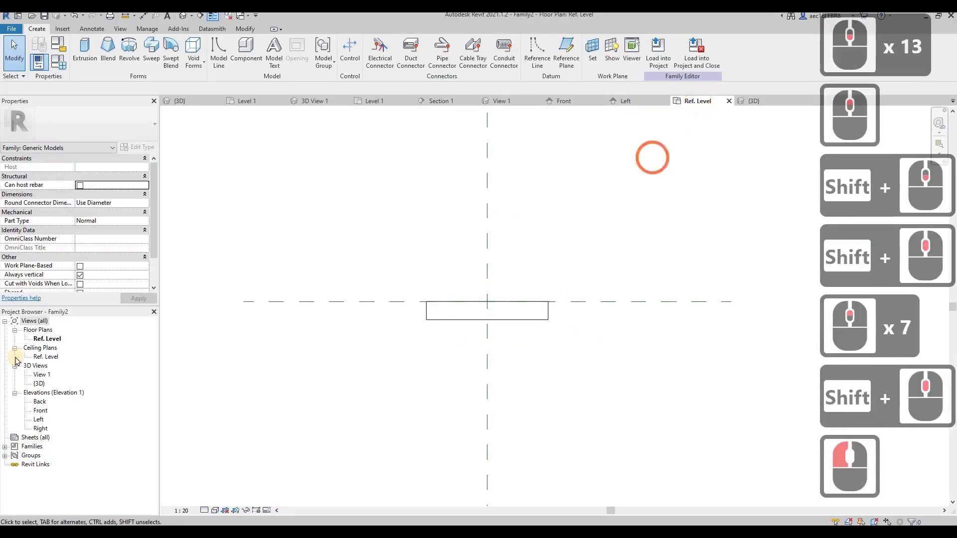
{"action": "double_click", "coordinate": [39, 412]}
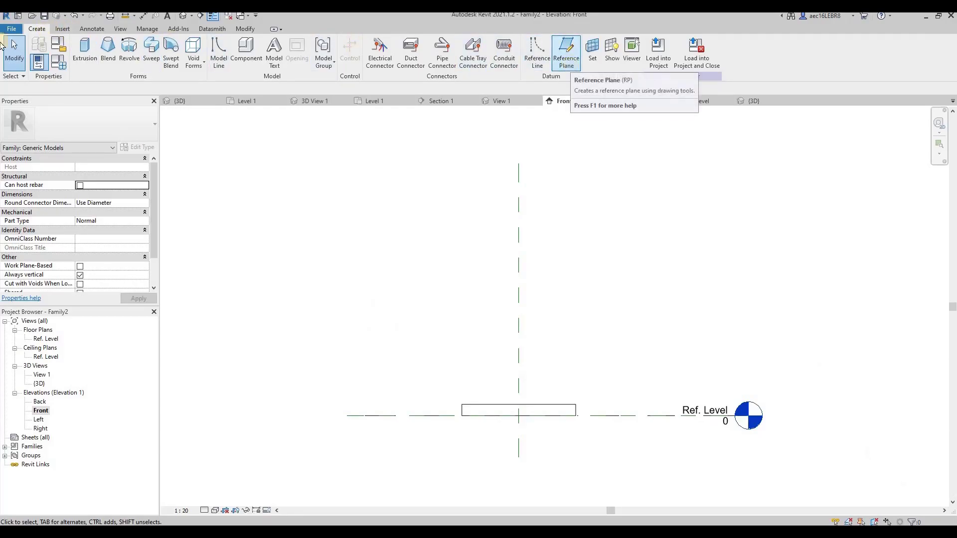
{"action": "left_click", "coordinate": [385, 254]}
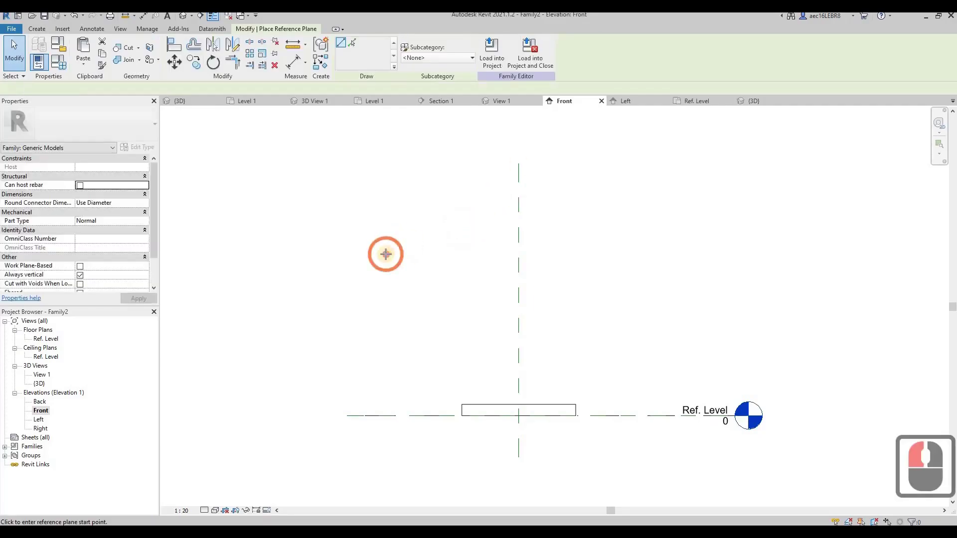
{"action": "left_click", "coordinate": [675, 255]}
{"action": "key", "text": "Escape"}
{"action": "key", "text": "Escape"}
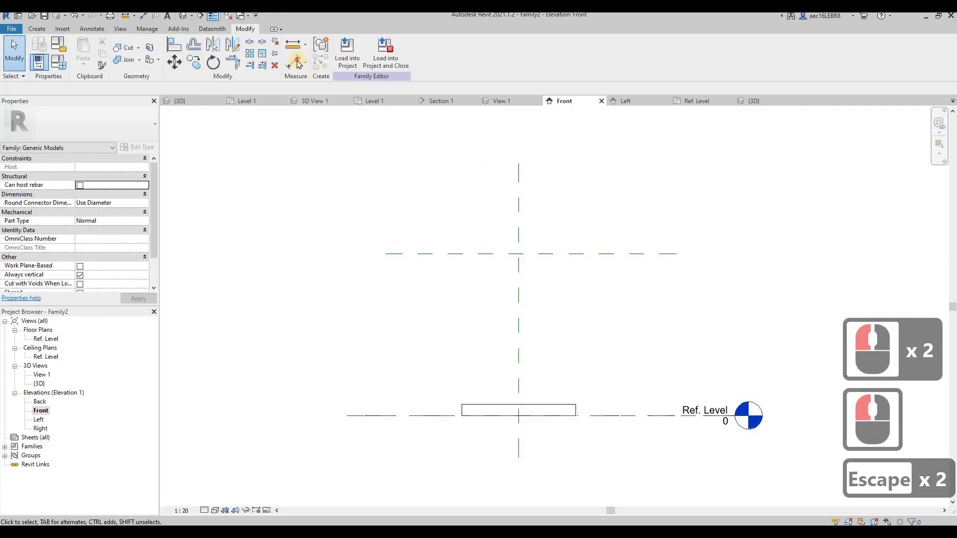
Add an aligned dimension between the new horizontal reference plane and Ref. Level, placed beside the blade.
{"action": "key", "text": "d"}
{"action": "key", "text": "i"}
{"action": "left_click", "coordinate": [432, 254]}
{"action": "left_click", "coordinate": [427, 412]}
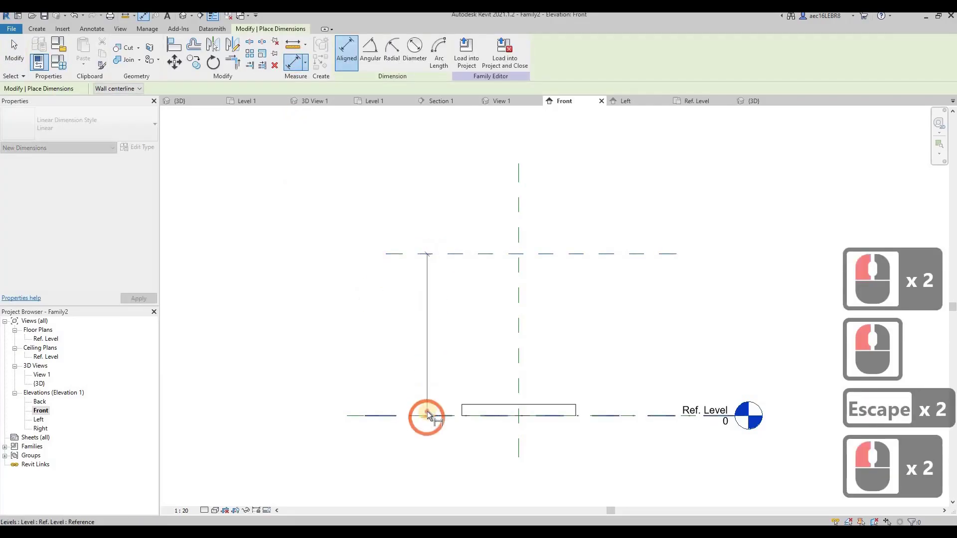
{"action": "left_click", "coordinate": [389, 371]}
{"action": "left_click", "coordinate": [358, 348]}
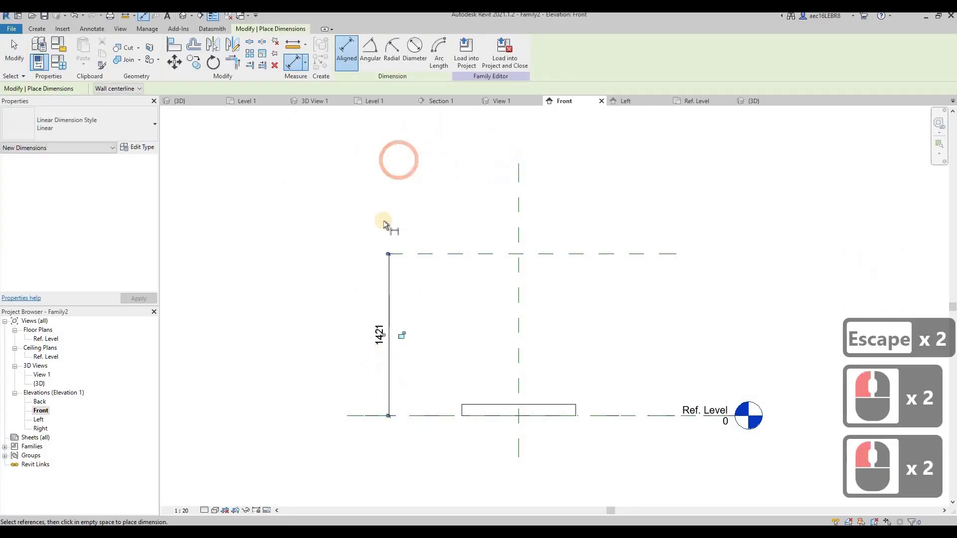
{"action": "key", "text": "Escape"}
{"action": "key", "text": "Escape"}
Label the vertical dimension with a new family parameter named Height, grouped under Dimensions.
{"action": "left_click", "coordinate": [389, 309]}
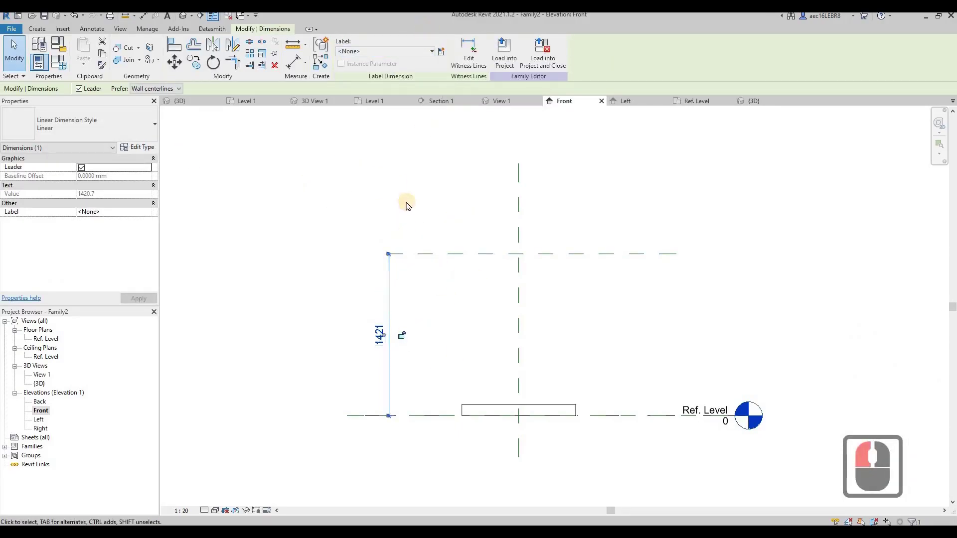
{"action": "left_click", "coordinate": [440, 52]}
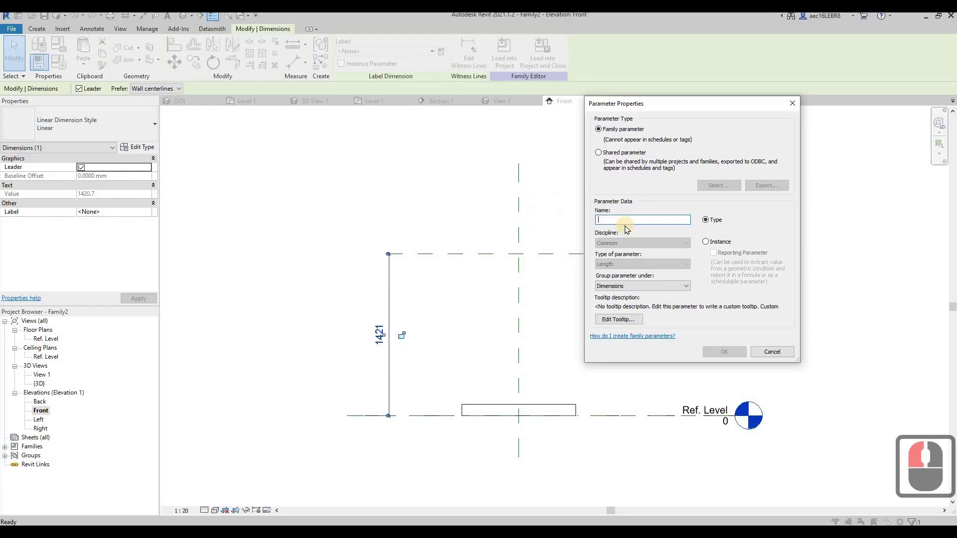
{"action": "type", "text": "Heig"}
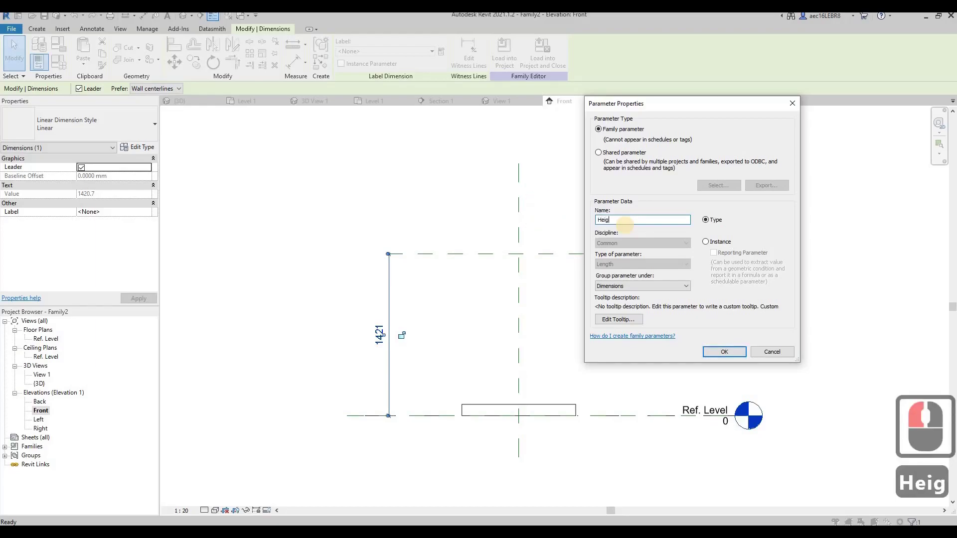
{"action": "type", "text": "ht"}
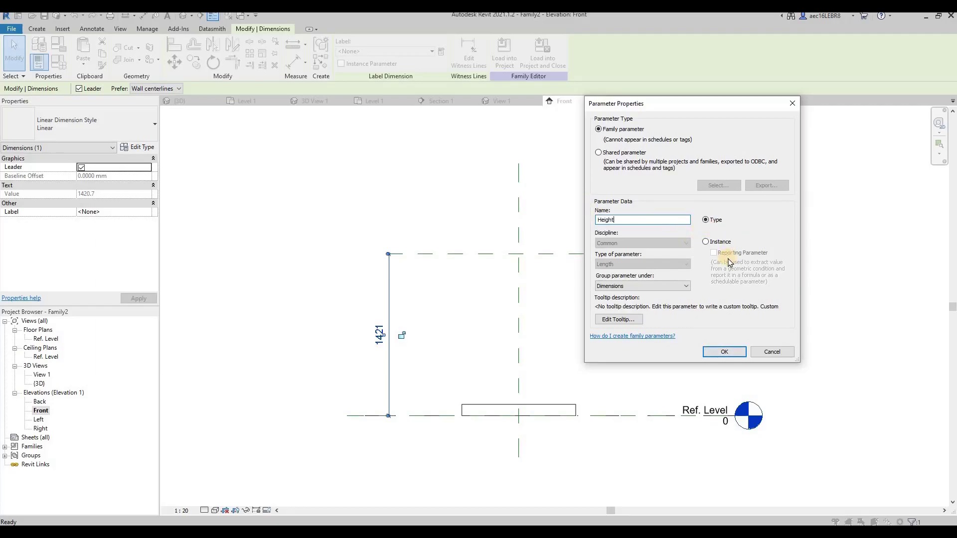
{"action": "left_click", "coordinate": [389, 210]}
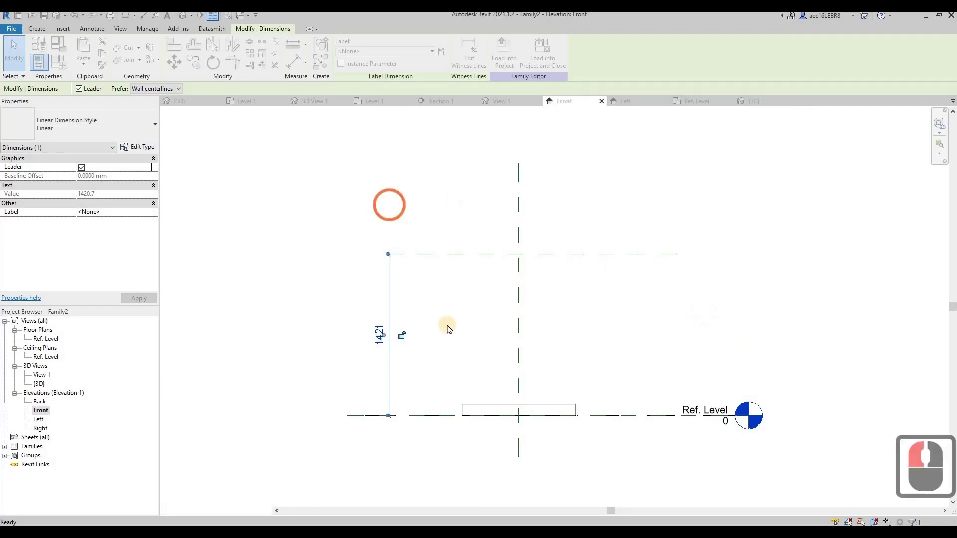
{"action": "left_click", "coordinate": [447, 326]}
{"action": "left_click", "coordinate": [476, 336]}
{"action": "left_click", "coordinate": [400, 348]}
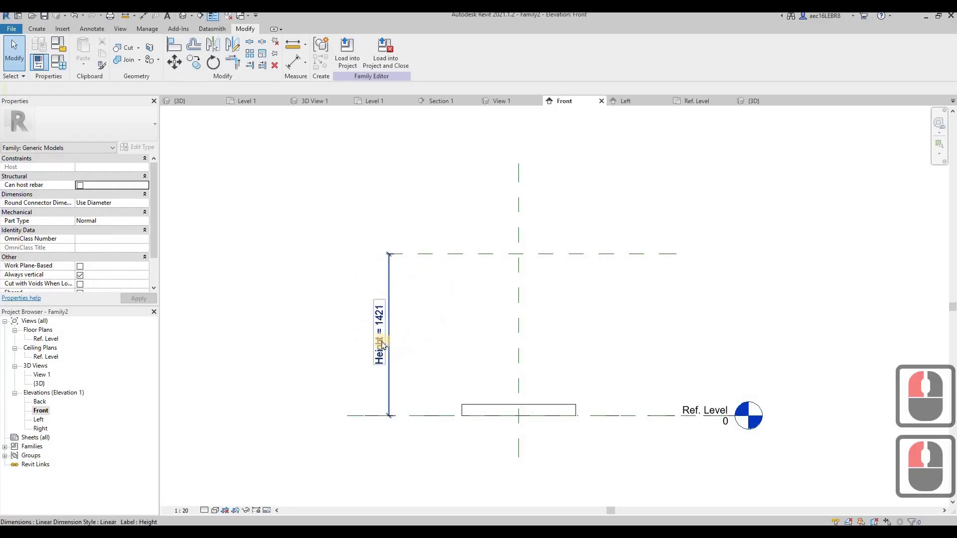
In the Ref. Level floor plan, start an extrusion and draw a rectangle about 40 × 80 mm inside the existing block's upper-left corner.
{"action": "left_click", "coordinate": [440, 268]}
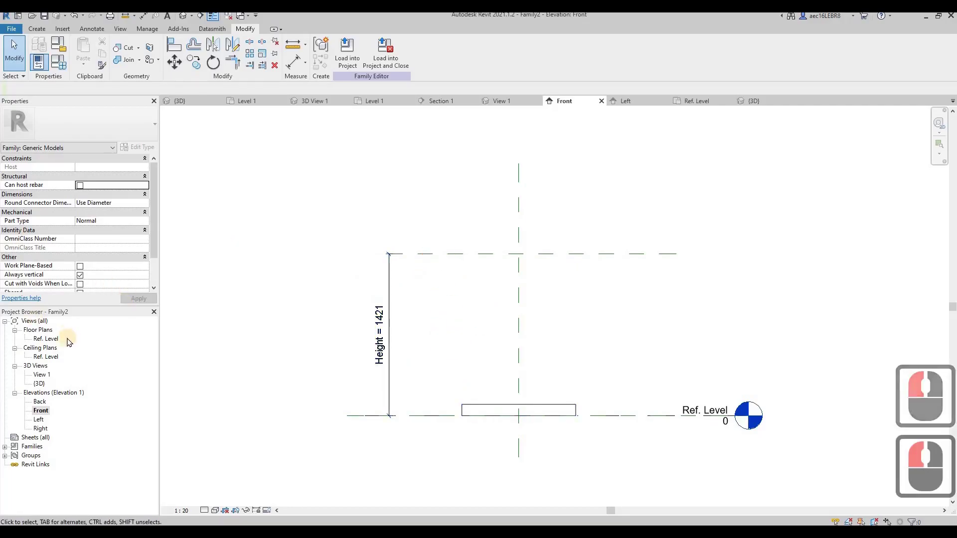
{"action": "double_click", "coordinate": [51, 339]}
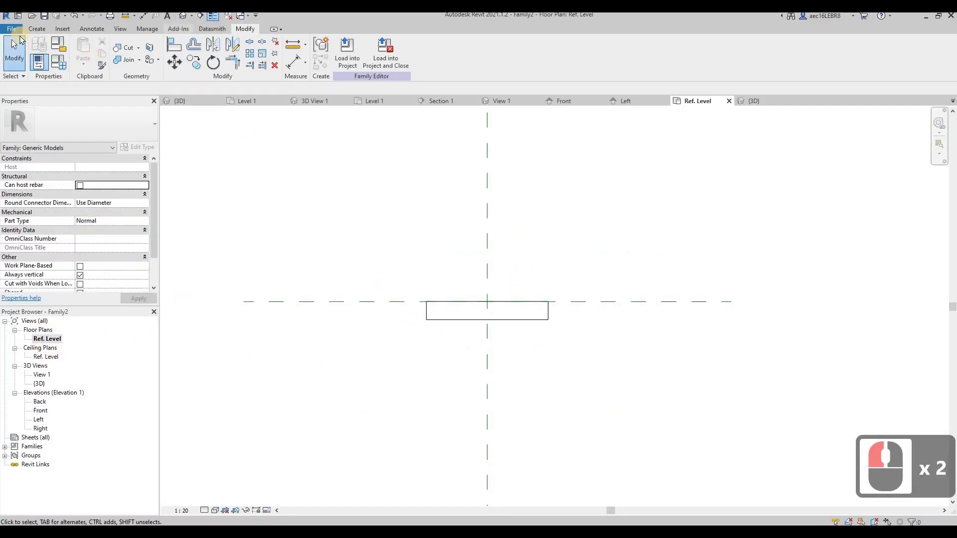
{"action": "left_click", "coordinate": [35, 29]}
{"action": "left_click", "coordinate": [88, 58]}
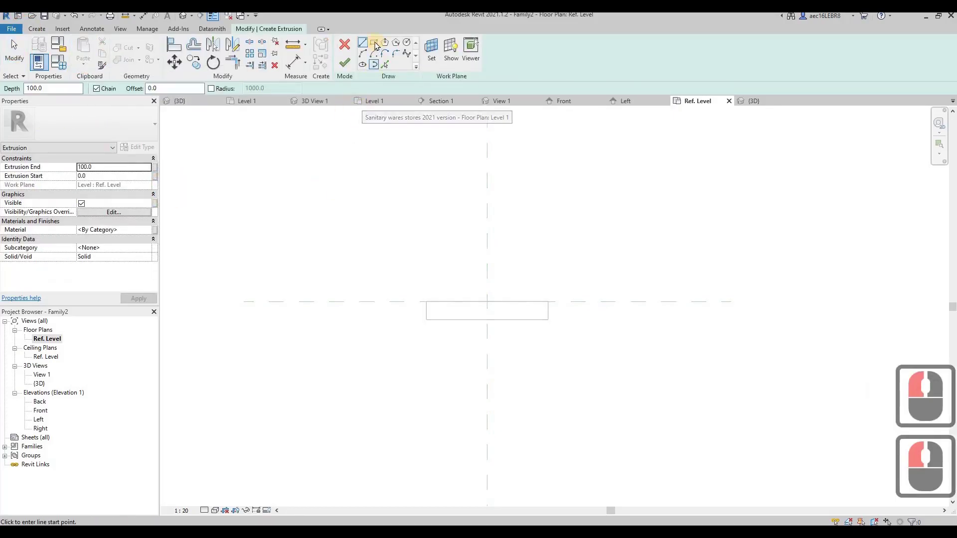
{"action": "left_click", "coordinate": [416, 233]}
{"action": "left_click", "coordinate": [425, 236]}
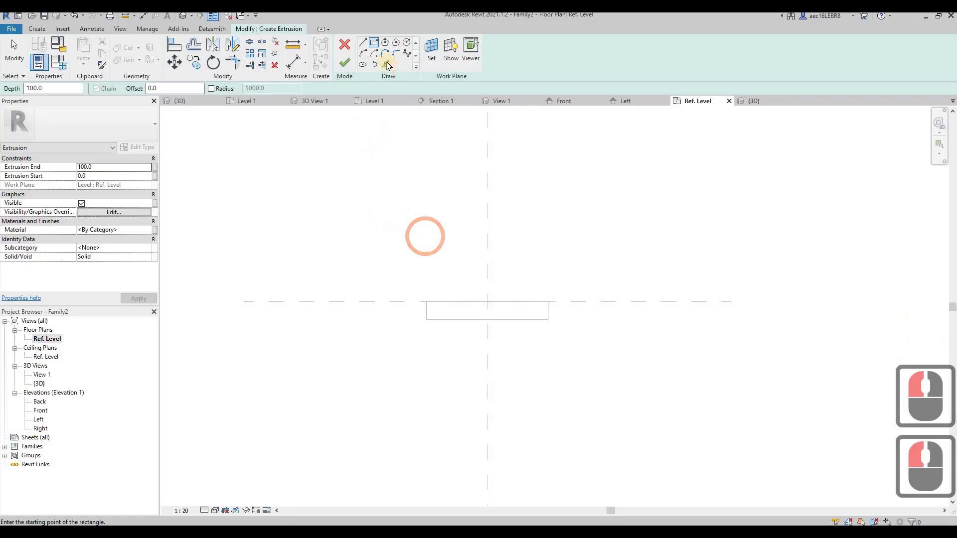
{"action": "scroll", "coordinate": [436, 305], "scroll_direction": "up", "scroll_amount": 7}
{"action": "left_click", "coordinate": [433, 309]}
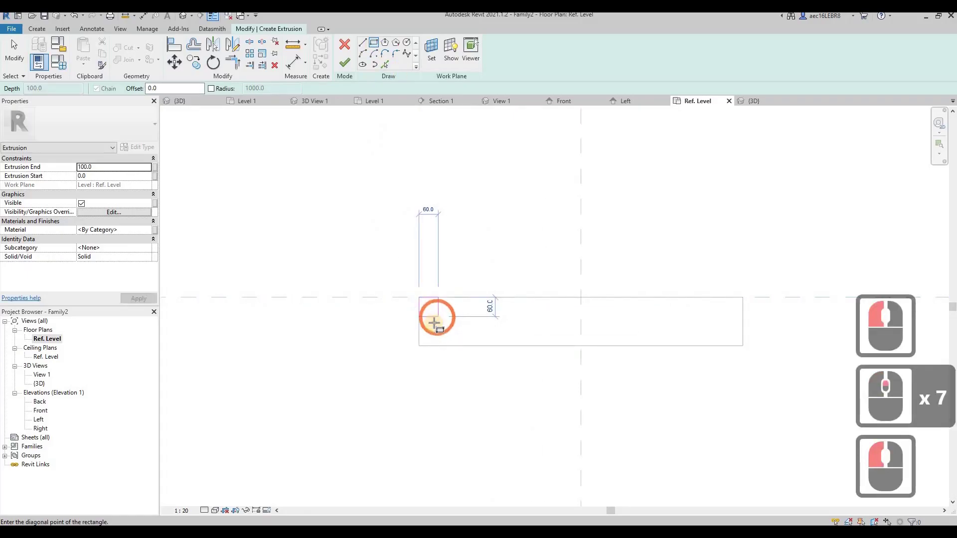
{"action": "left_click", "coordinate": [432, 323]}
{"action": "key", "text": "Escape"}
{"action": "key", "text": "Escape"}
Set the sketched rectangle's horizontal width to 50 mm.
{"action": "left_click", "coordinate": [432, 307]}
{"action": "left_click", "coordinate": [424, 267]}
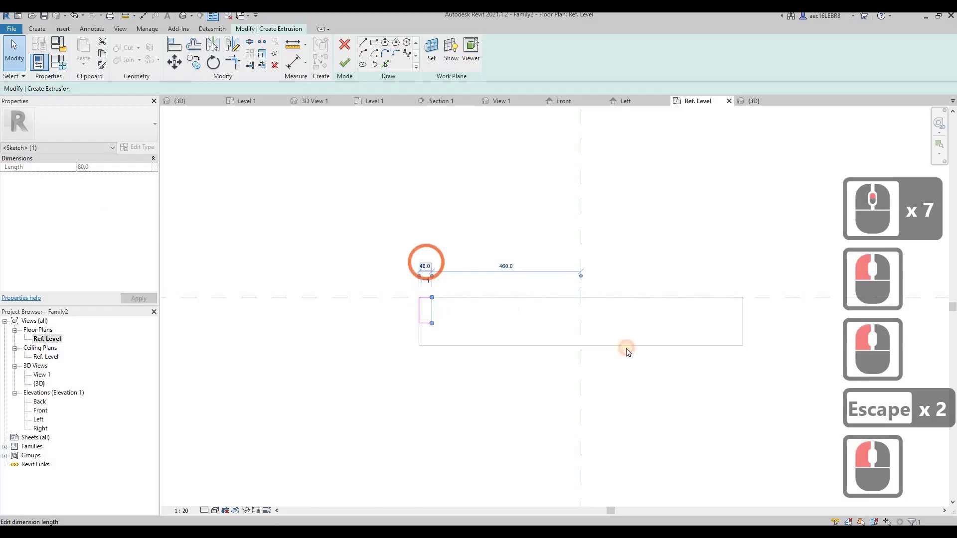
{"action": "left_click", "coordinate": [627, 350]}
{"action": "type", "text": "50"}
{"action": "key", "text": "Return"}
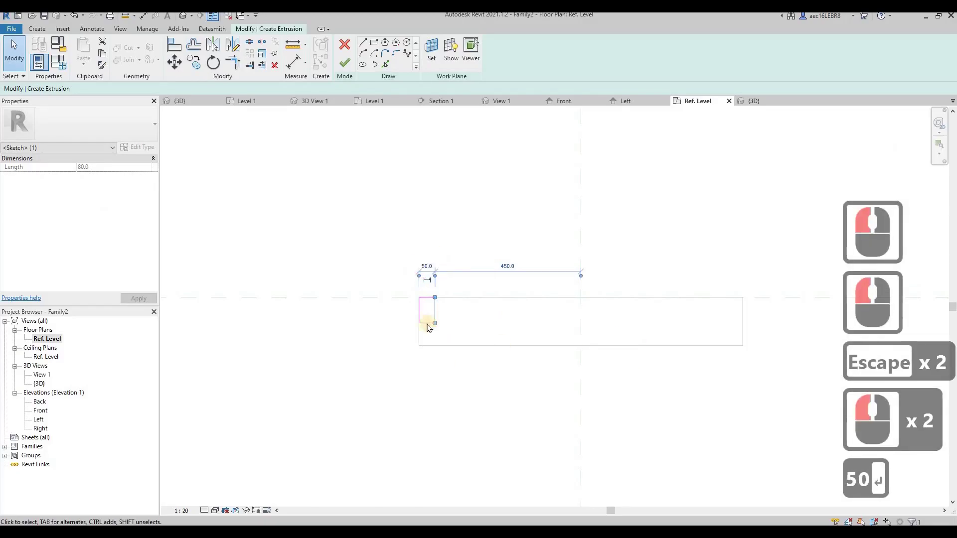
{"action": "key", "text": "Escape"}
Set the sketched rectangle's vertical depth to 50 mm.
{"action": "left_click", "coordinate": [422, 322]}
{"action": "left_click", "coordinate": [387, 310]}
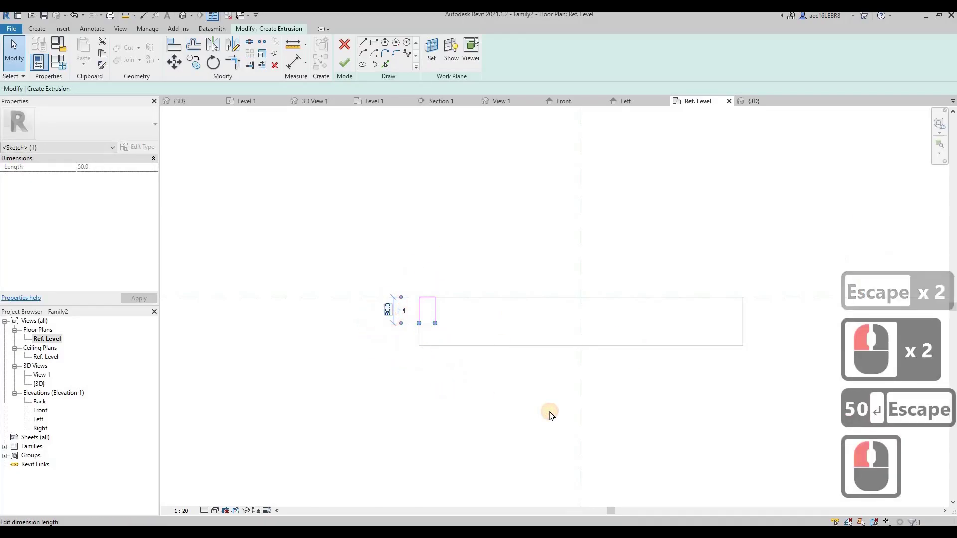
{"action": "type", "text": "50"}
{"action": "key", "text": "Return"}
{"action": "key", "text": "Escape"}
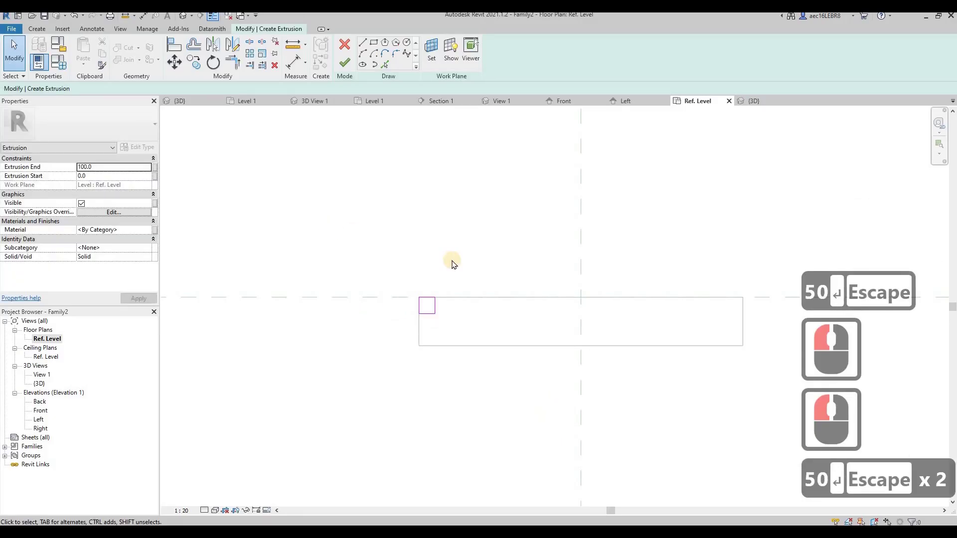
In the project's Level 1 plan, measure the first louvre slat in the yard wall between its long edges, without placing a dimension.
{"action": "middle_click", "coordinate": [642, 136]}
{"action": "middle_click", "coordinate": [642, 136]}
{"action": "left_click", "coordinate": [653, 155]}
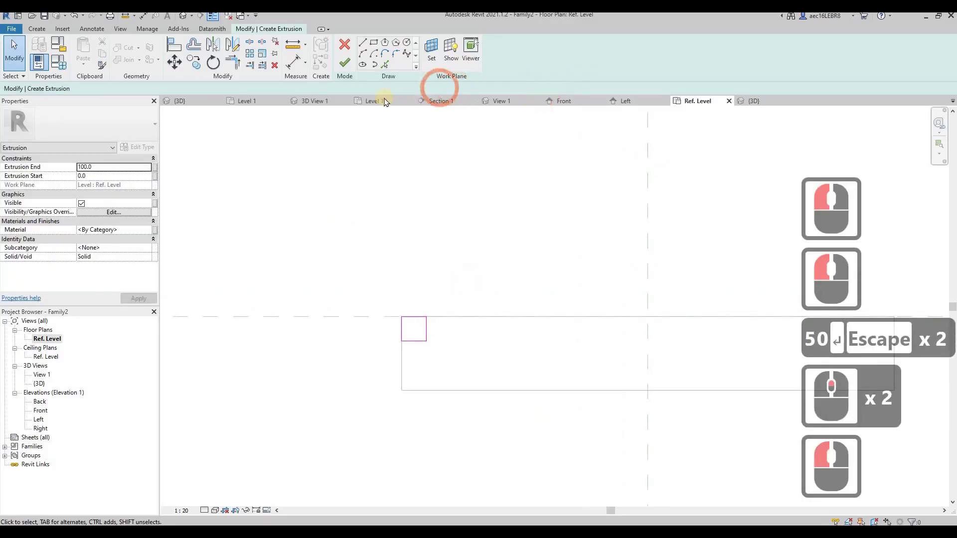
{"action": "left_click", "coordinate": [247, 100]}
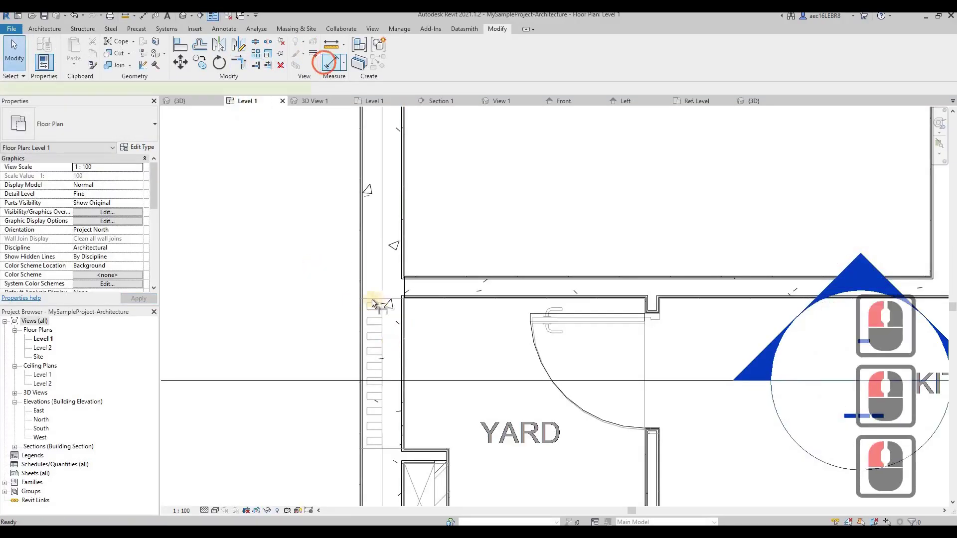
{"action": "left_click", "coordinate": [331, 62]}
{"action": "scroll", "coordinate": [371, 302], "scroll_direction": "up", "scroll_amount": 9}
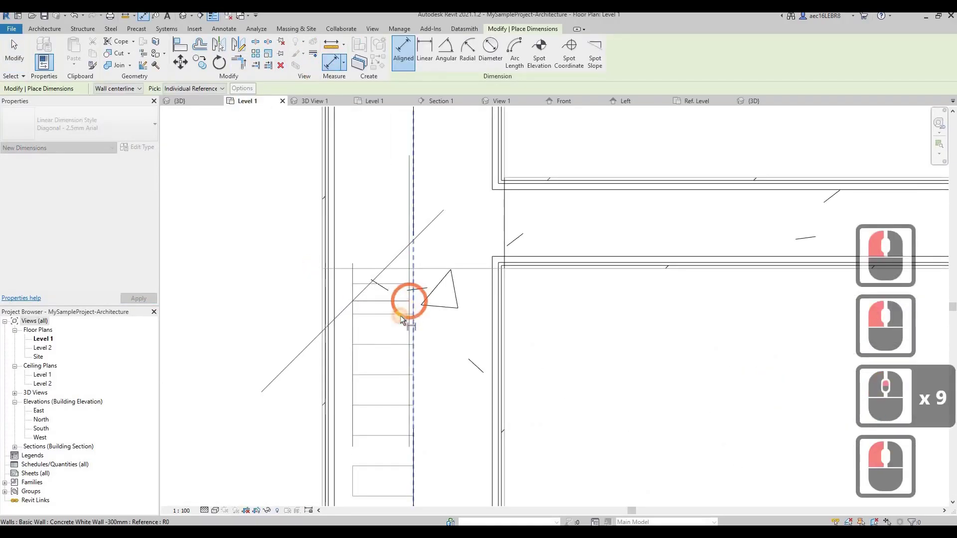
{"action": "left_click", "coordinate": [406, 314]}
{"action": "scroll", "coordinate": [399, 316], "scroll_direction": "down", "scroll_amount": 4}
{"action": "key", "text": "Escape"}
{"action": "left_click", "coordinate": [395, 286]}
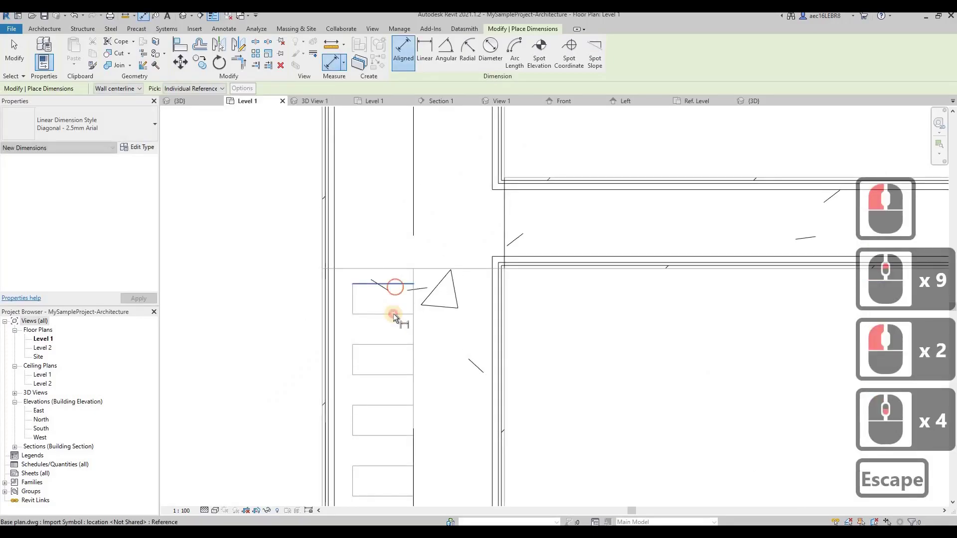
{"action": "left_click", "coordinate": [394, 314]}
{"action": "scroll", "coordinate": [393, 314], "scroll_direction": "down", "scroll_amount": 2}
{"action": "key", "text": "Escape"}
{"action": "key", "text": "Escape"}
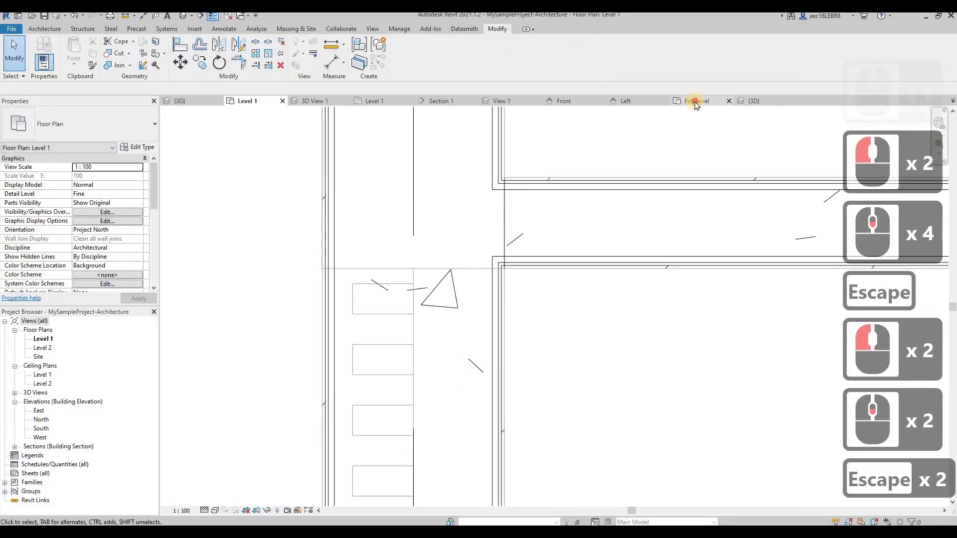
Return to the family's Ref. Level sketch and set the rectangle's vertical depth to 100 mm.
{"action": "left_click", "coordinate": [695, 101]}
{"action": "key", "text": "Escape"}
{"action": "left_click", "coordinate": [409, 341]}
{"action": "left_click", "coordinate": [370, 327]}
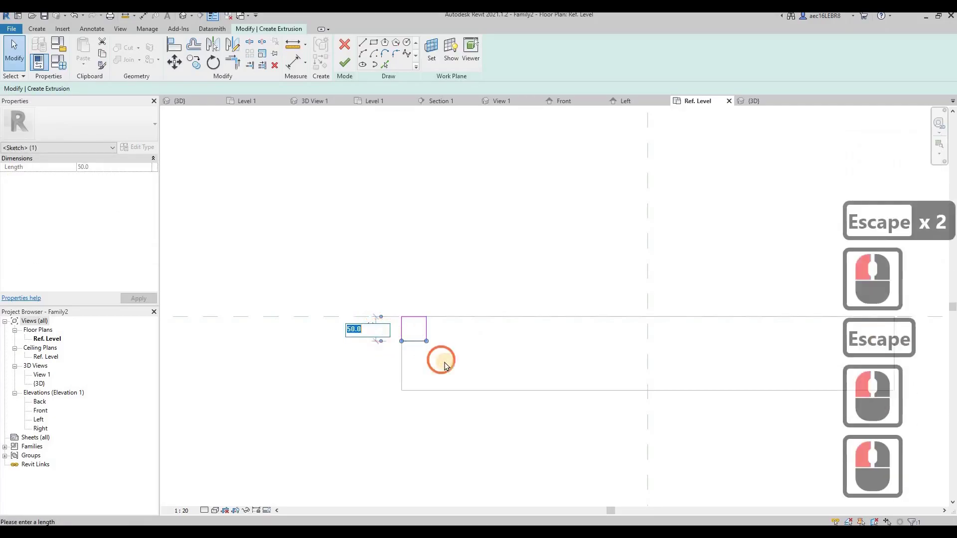
{"action": "type", "text": "100"}
{"action": "key", "text": "Return"}
{"action": "key", "text": "Escape"}
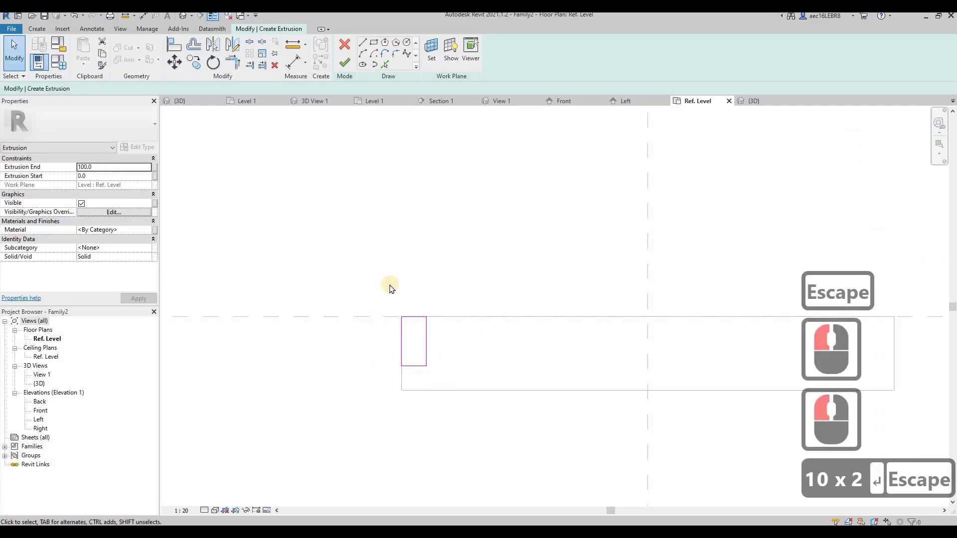
In the project's Level 1 plan, measure the gap between the first louvre slat and the upper end of the wall opening.
{"action": "scroll", "coordinate": [375, 258], "scroll_direction": "down", "scroll_amount": 3}
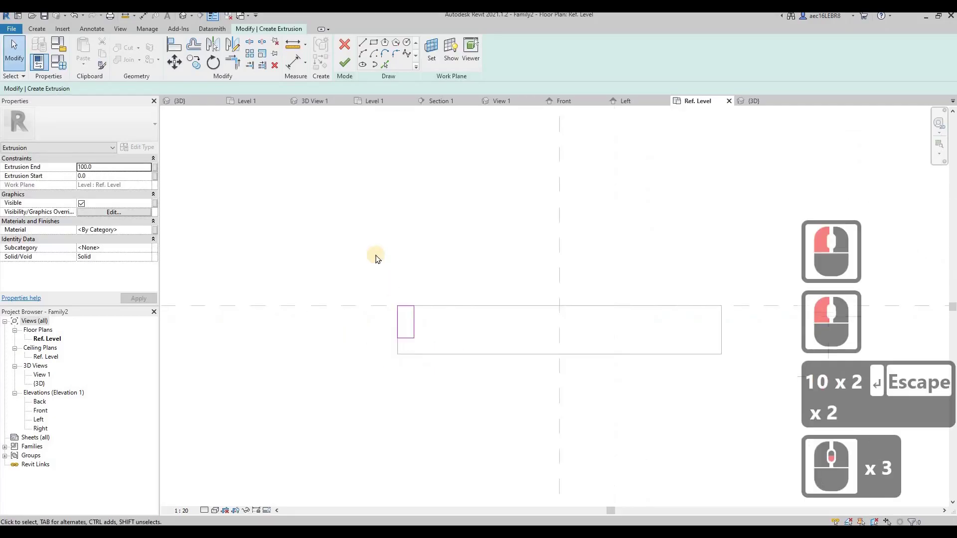
{"action": "left_click", "coordinate": [256, 101]}
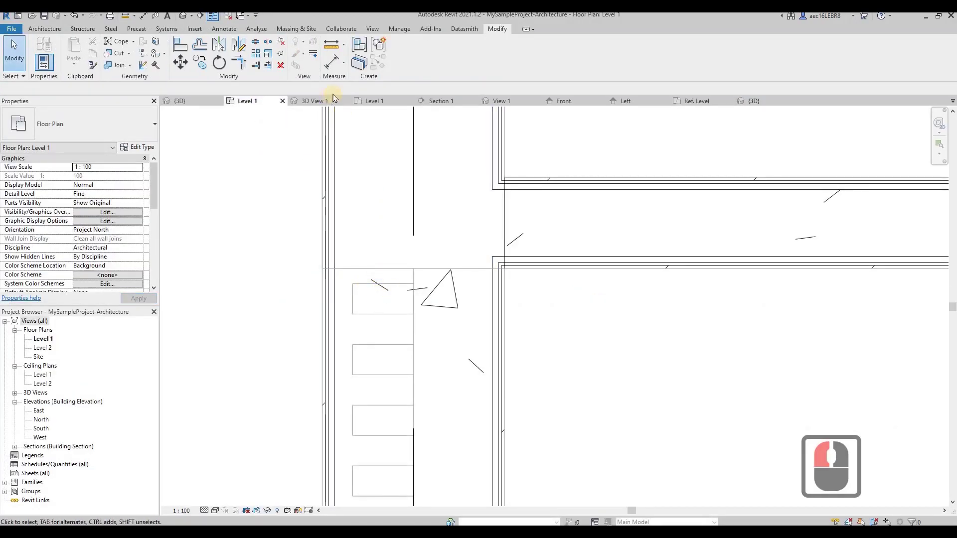
{"action": "left_click", "coordinate": [334, 63]}
{"action": "left_click", "coordinate": [373, 282]}
{"action": "left_click", "coordinate": [373, 274]}
{"action": "left_click", "coordinate": [373, 273]}
{"action": "scroll", "coordinate": [373, 273], "scroll_direction": "down", "scroll_amount": 2}
{"action": "scroll", "coordinate": [373, 273], "scroll_direction": "up", "scroll_amount": 2}
{"action": "key", "text": "Escape"}
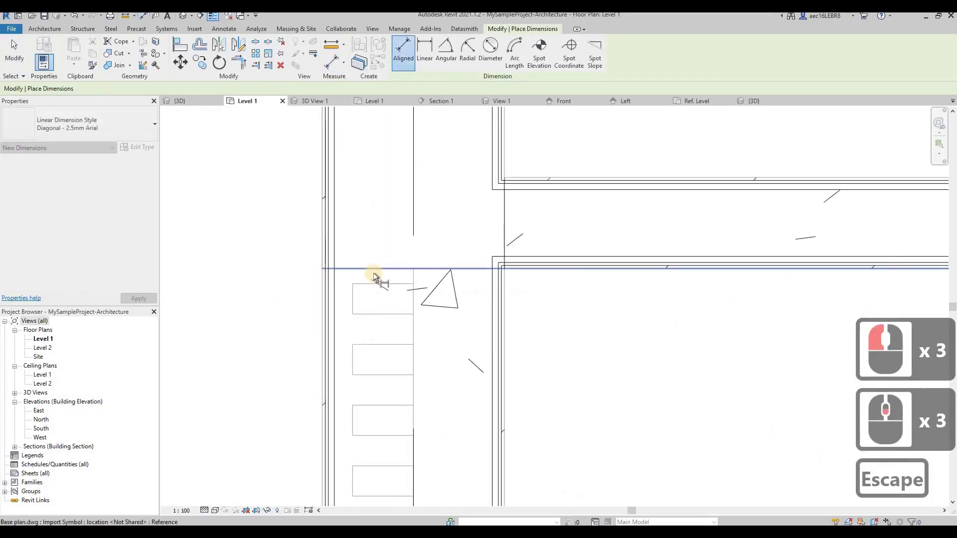
Measure the gap between the last louvre slat and the lower end of the yard wall opening.
{"action": "scroll", "coordinate": [384, 364], "scroll_direction": "down", "scroll_amount": 10}
{"action": "scroll", "coordinate": [387, 406], "scroll_direction": "up", "scroll_amount": 11}
{"action": "left_click", "coordinate": [387, 389]}
{"action": "left_click", "coordinate": [389, 383]}
{"action": "scroll", "coordinate": [384, 380], "scroll_direction": "down", "scroll_amount": 1}
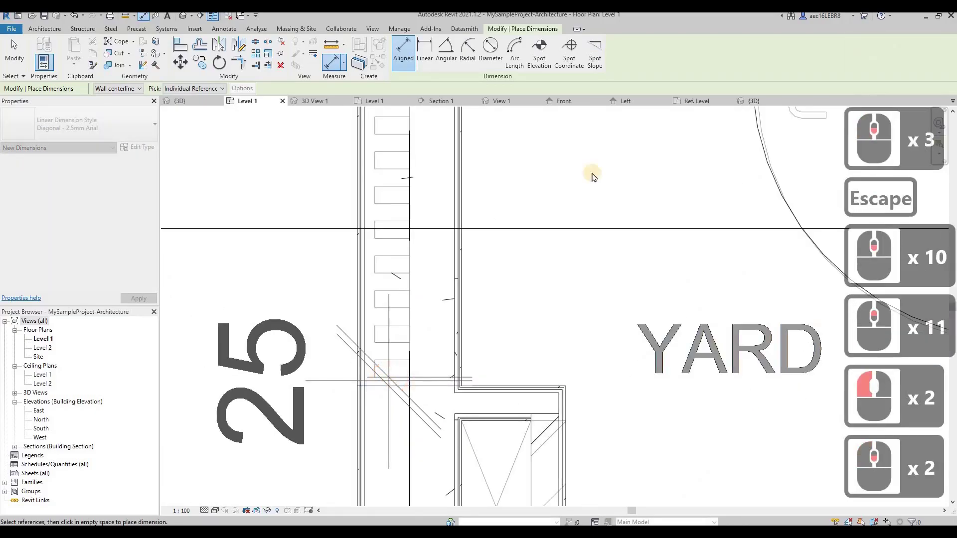
{"action": "scroll", "coordinate": [591, 175], "scroll_direction": "up", "scroll_amount": 1}
{"action": "key", "text": "Escape"}
{"action": "key", "text": "Escape"}
{"action": "key", "text": "Escape"}
Back in the family's Ref. Level sketch, move the whole rectangle 25 mm to the right.
{"action": "left_click", "coordinate": [700, 101]}
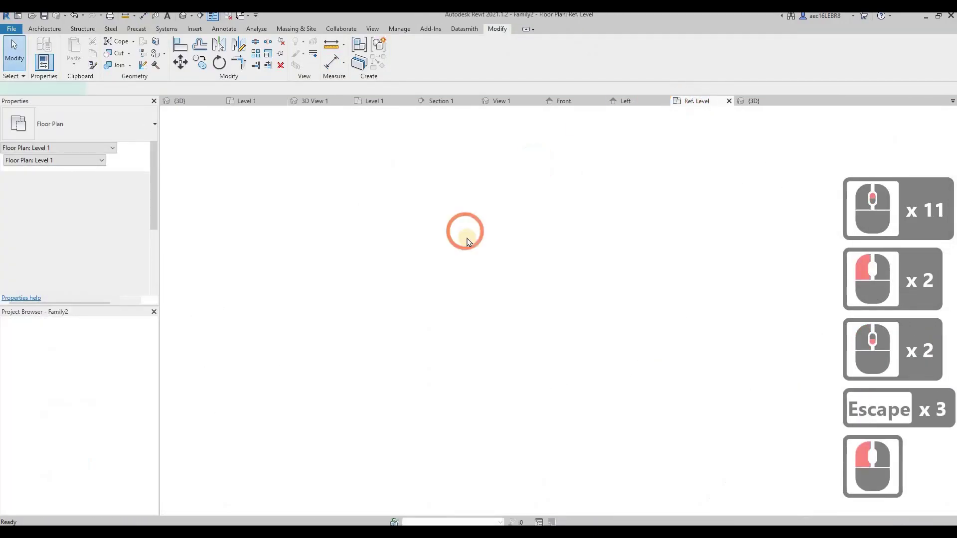
{"action": "scroll", "coordinate": [394, 299], "scroll_direction": "up", "scroll_amount": 4}
{"action": "key", "text": "Escape"}
{"action": "left_click_drag", "start_coordinate": [369, 246], "coordinate": [464, 402]}
{"action": "key", "text": "m"}
{"action": "key", "text": "v"}
{"action": "left_click", "coordinate": [480, 268]}
{"action": "left_click", "coordinate": [505, 269]}
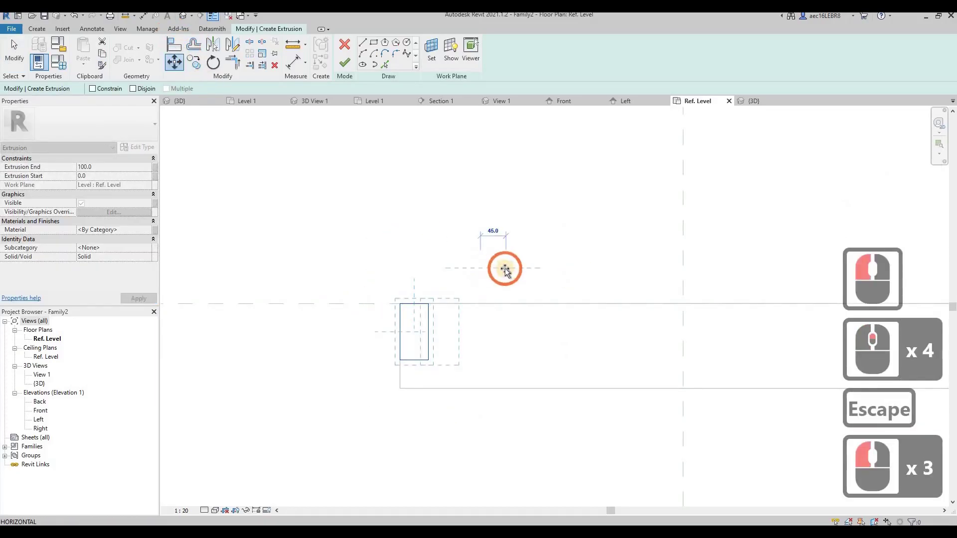
{"action": "type", "text": "25"}
{"action": "key", "text": "Return"}
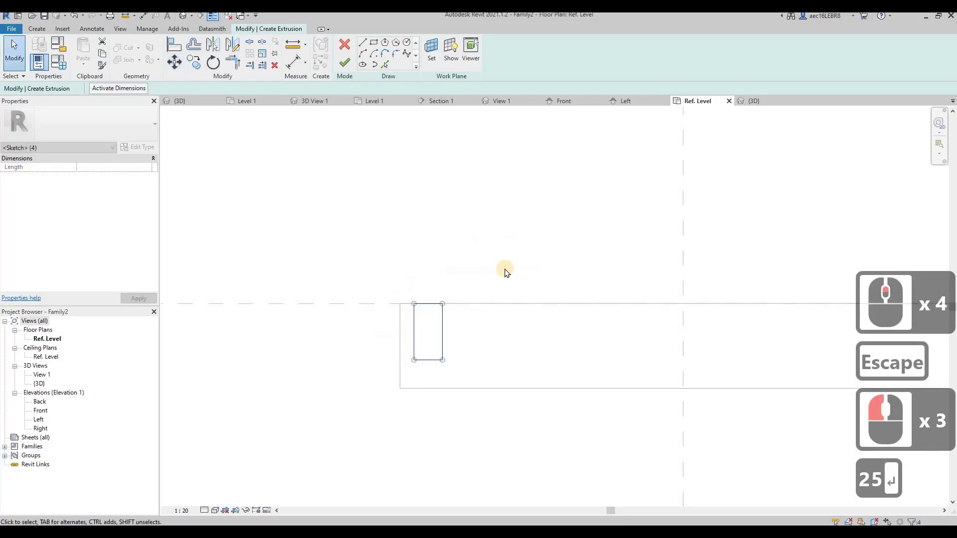
{"action": "key", "text": "Escape"}
Copy the rectangle 100 mm to the right along the Center (Front/Back) reference plane.
{"action": "middle_click", "coordinate": [334, 238]}
{"action": "middle_click", "coordinate": [335, 239]}
{"action": "key", "text": "Escape"}
{"action": "left_click_drag", "start_coordinate": [334, 231], "coordinate": [442, 387]}
{"action": "left_click", "coordinate": [191, 66]}
{"action": "left_click", "coordinate": [384, 294]}
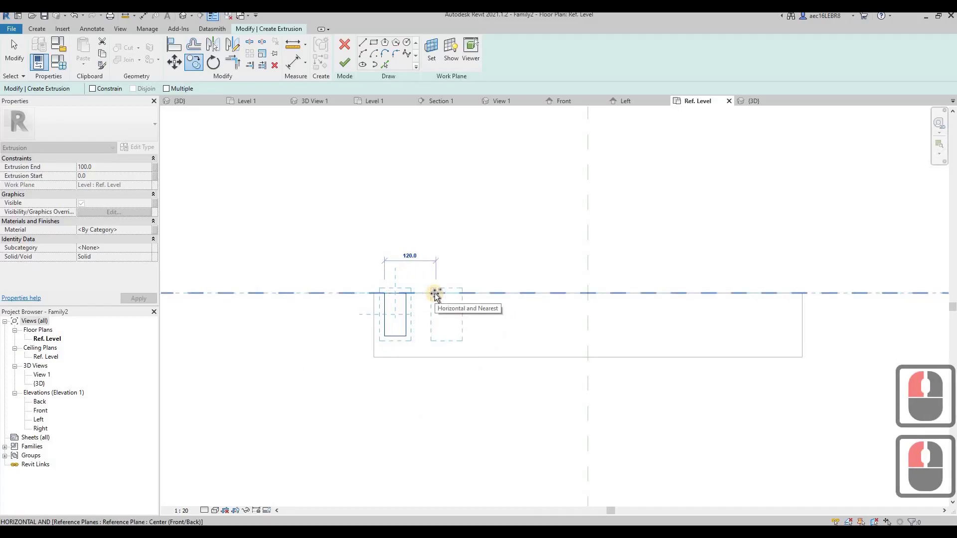
{"action": "type", "text": "100"}
{"action": "key", "text": "Return"}
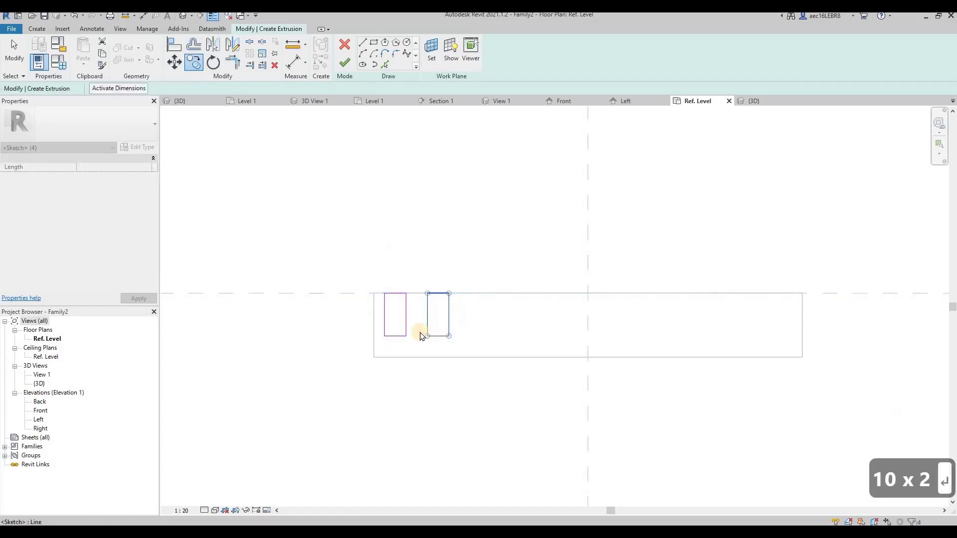
{"action": "key", "text": "Escape"}
{"action": "key", "text": "Escape"}
Copy the second rectangle to the right at the same 100 mm spacing to make a third.
{"action": "mouse_move", "coordinate": [417, 261]}
{"action": "left_mouse_down"}
{"action": "mouse_move", "coordinate": [478, 384]}
{"action": "mouse_move", "coordinate": [482, 367]}
{"action": "left_mouse_up"}
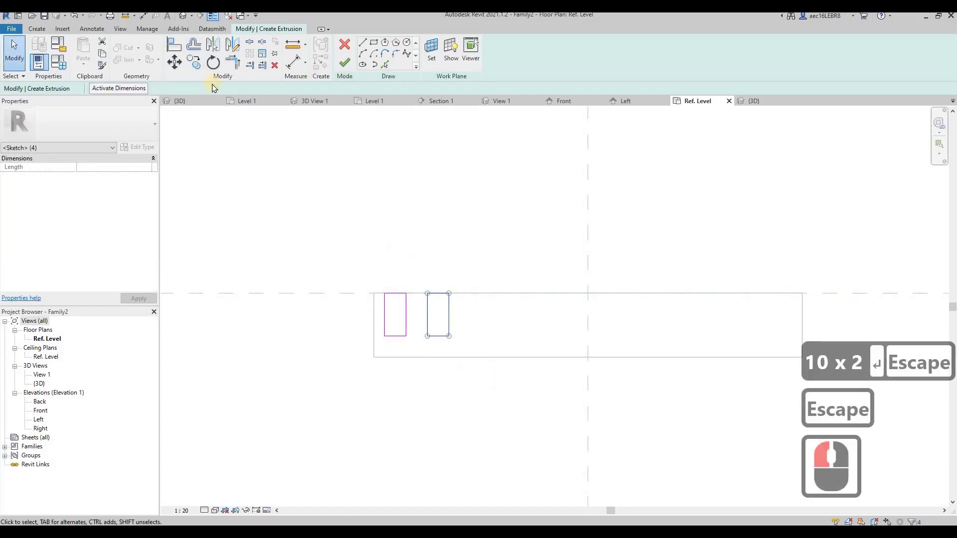
{"action": "left_click", "coordinate": [193, 63]}
{"action": "left_click", "coordinate": [427, 294]}
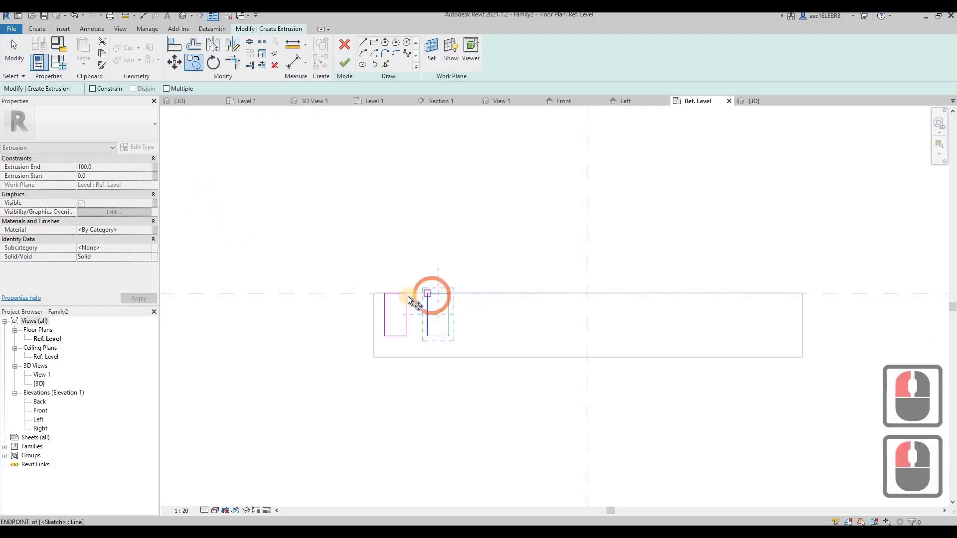
{"action": "left_click", "coordinate": [449, 293]}
{"action": "left_click", "coordinate": [504, 299]}
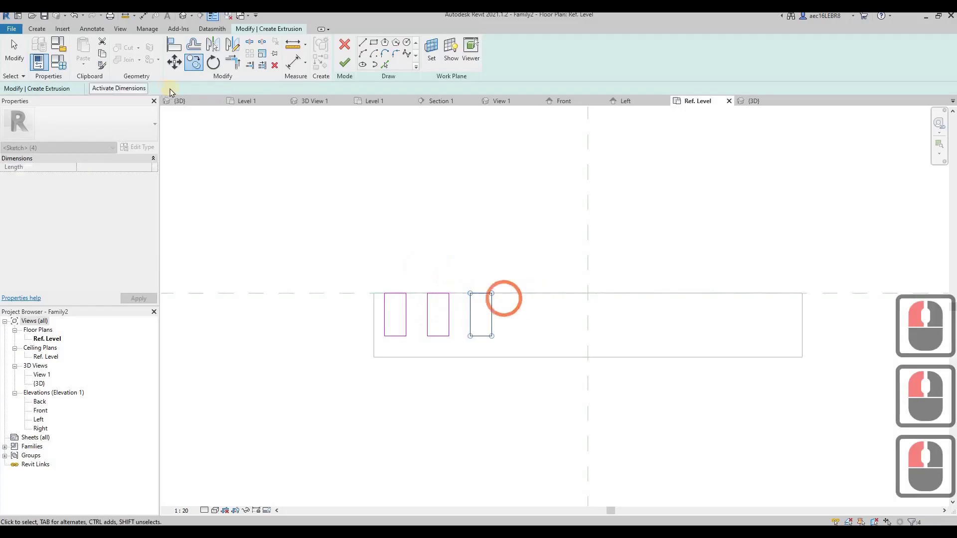
Copy the third rectangle with the Multiple option, placing seven more at 100 mm spacing up to the block's right end.
{"action": "left_click", "coordinate": [190, 63]}
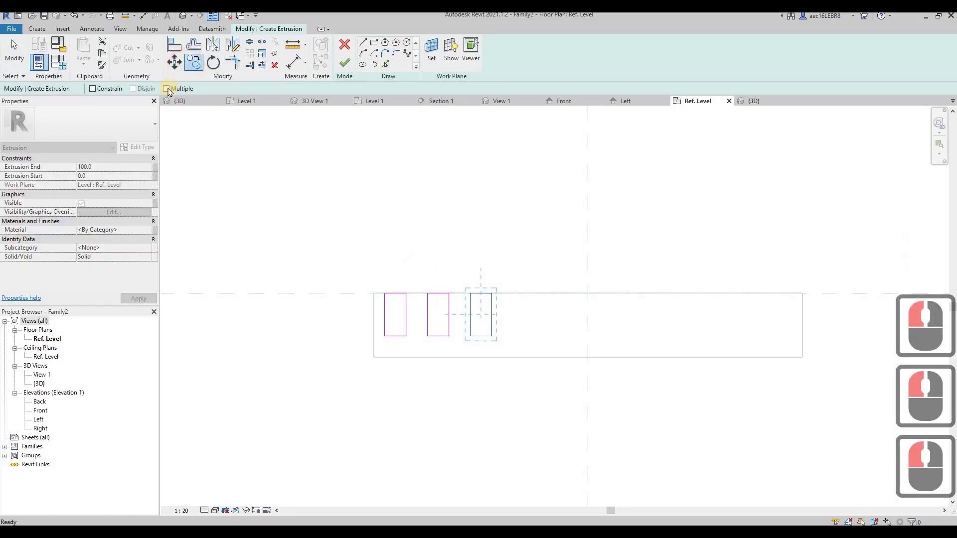
{"action": "left_click", "coordinate": [166, 88]}
{"action": "left_click", "coordinate": [449, 294]}
{"action": "left_click", "coordinate": [498, 294]}
{"action": "left_click", "coordinate": [494, 294]}
{"action": "left_click", "coordinate": [535, 294]}
{"action": "left_click", "coordinate": [569, 295]}
{"action": "left_click", "coordinate": [622, 295]}
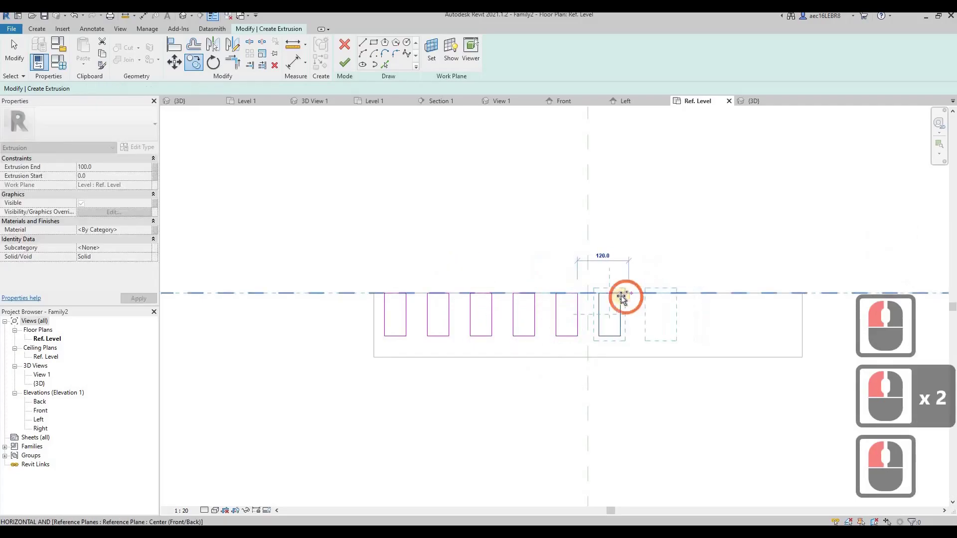
{"action": "left_click", "coordinate": [663, 294]}
{"action": "left_click", "coordinate": [702, 294]}
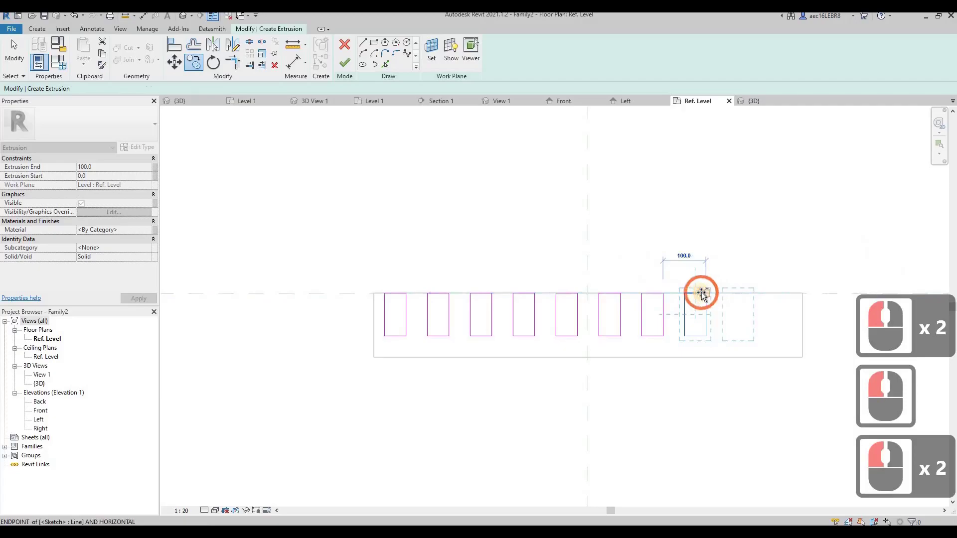
{"action": "left_click", "coordinate": [749, 294]}
{"action": "left_click", "coordinate": [791, 294]}
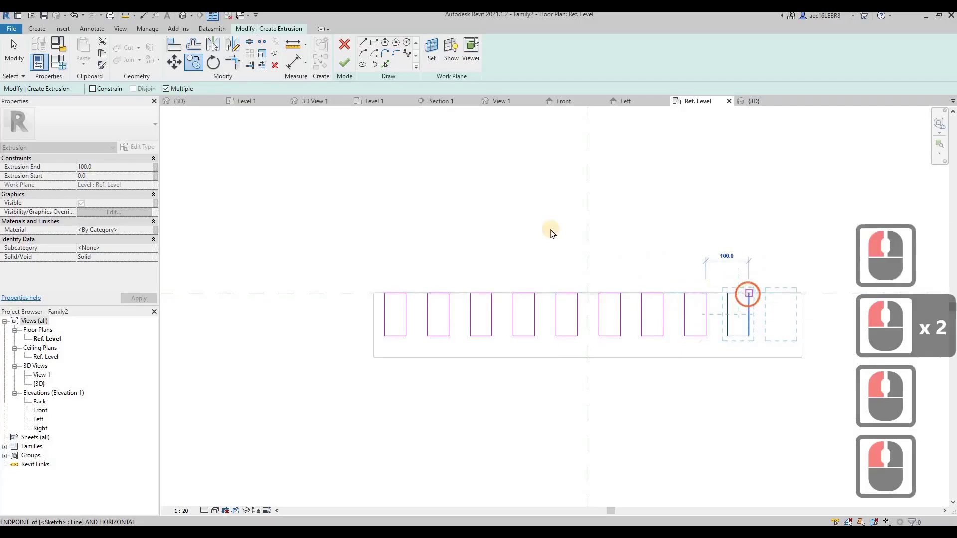
{"action": "key", "text": "Escape"}
{"action": "key", "text": "Escape"}
Finish the extrusion sketch of ten slats and open the Front elevation.
{"action": "scroll", "coordinate": [486, 227], "scroll_direction": "down", "scroll_amount": 3}
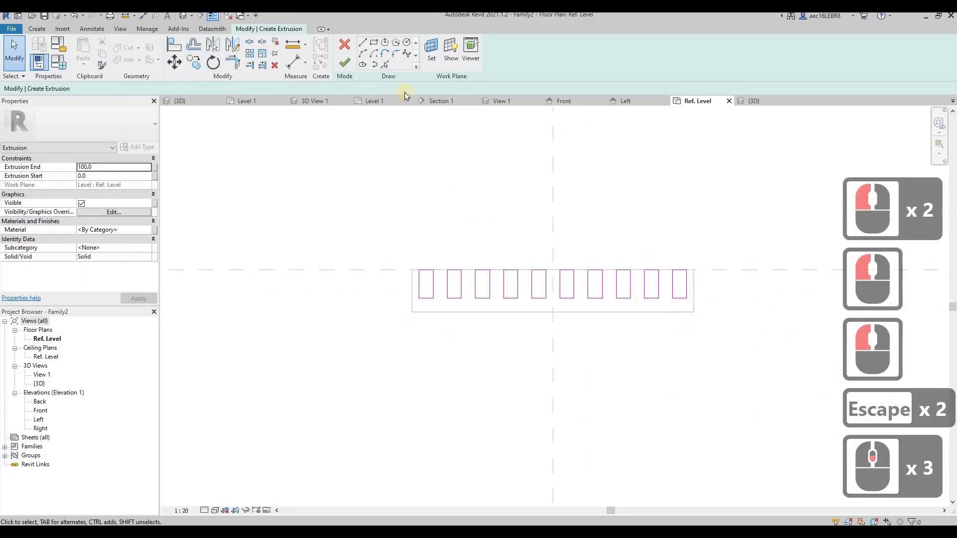
{"action": "left_click", "coordinate": [348, 65]}
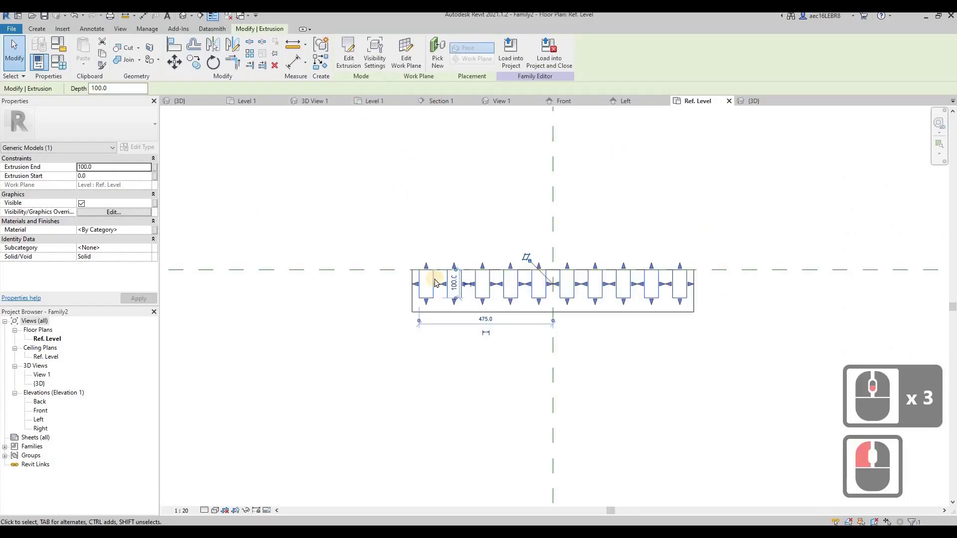
{"action": "double_click", "coordinate": [40, 411]}
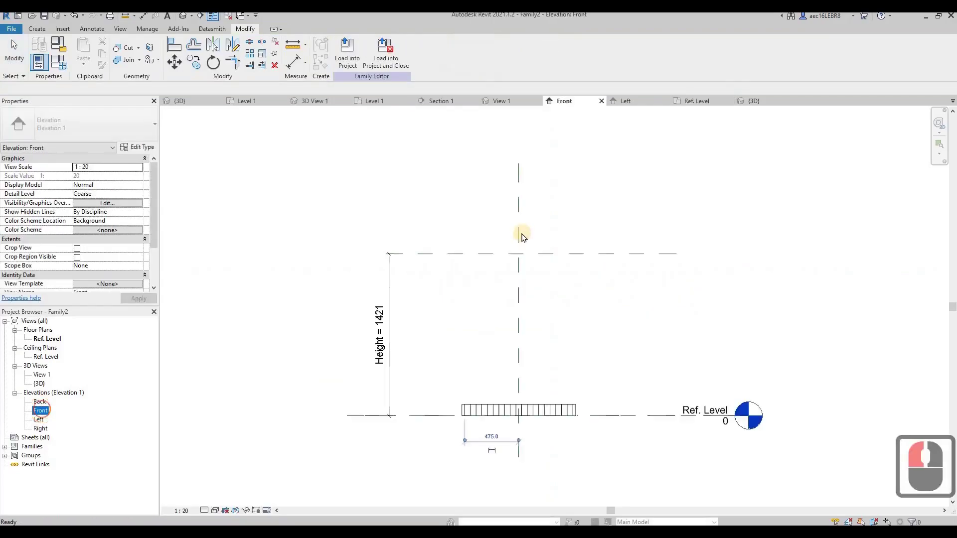
Stretch the tops of the ten slats upward to an extrusion end of about 659 mm.
{"action": "key", "text": "Escape"}
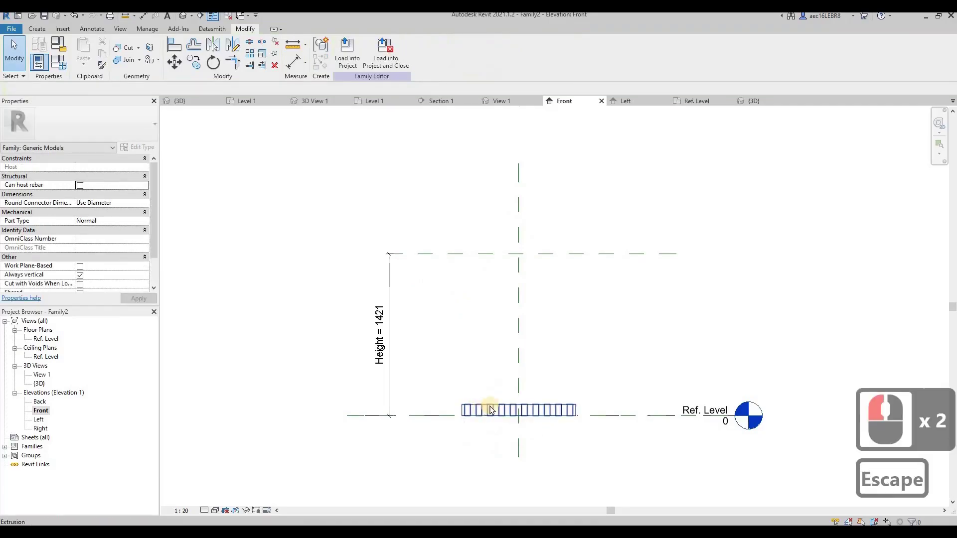
{"action": "scroll", "coordinate": [493, 411], "scroll_direction": "up", "scroll_amount": 4}
{"action": "left_click", "coordinate": [509, 397]}
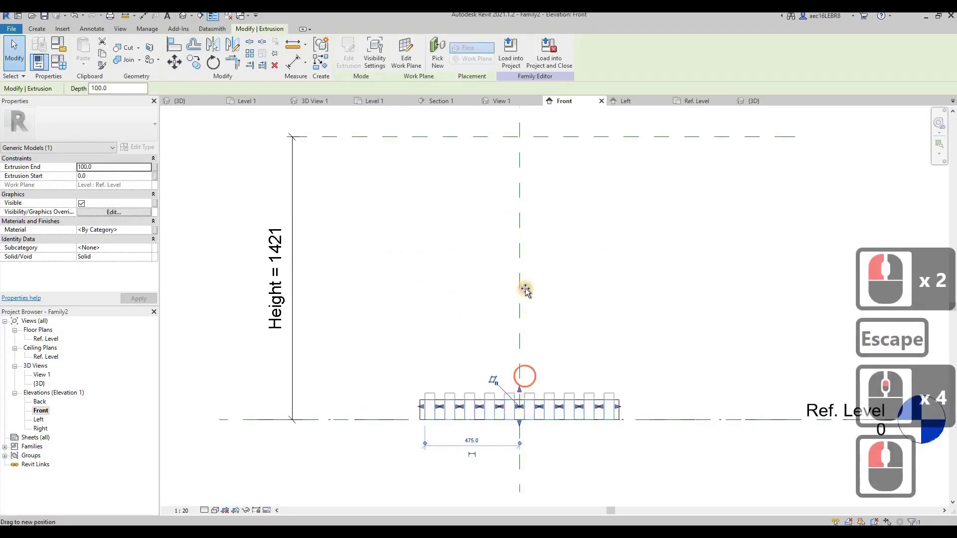
{"action": "left_click_drag", "start_coordinate": [519, 397], "coordinate": [522, 286]}
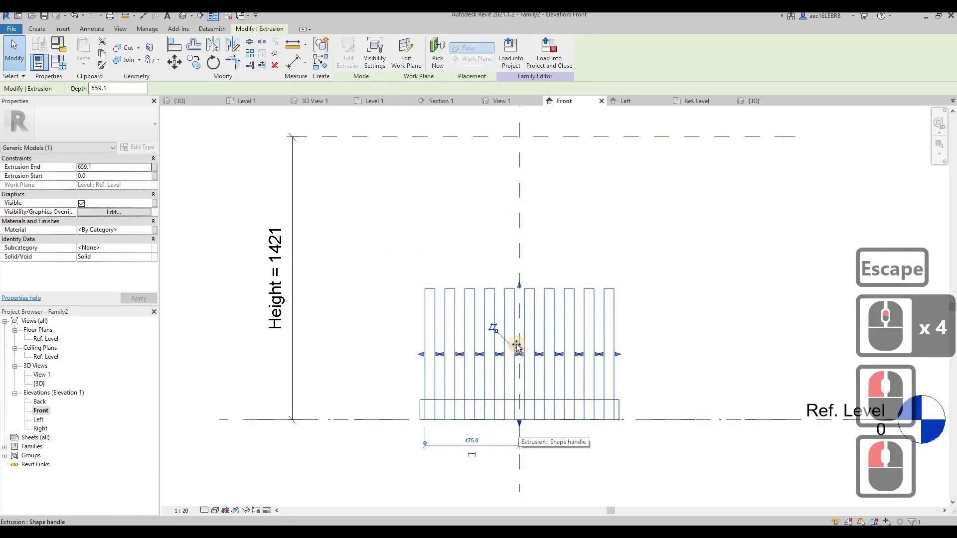
Raise the slats' lower ends to the top face of the base block at 100 mm and lock them to it.
{"action": "left_click_drag", "start_coordinate": [517, 347], "coordinate": [518, 355]}
{"action": "left_click_drag", "start_coordinate": [513, 393], "coordinate": [502, 426]}
{"action": "scroll", "coordinate": [493, 425], "scroll_direction": "up", "scroll_amount": 3}
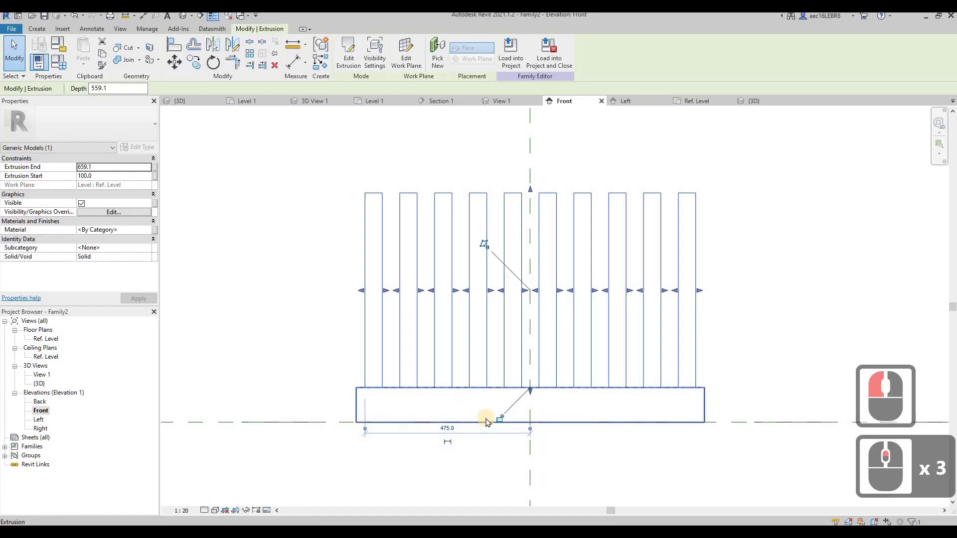
{"action": "left_click", "coordinate": [501, 418]}
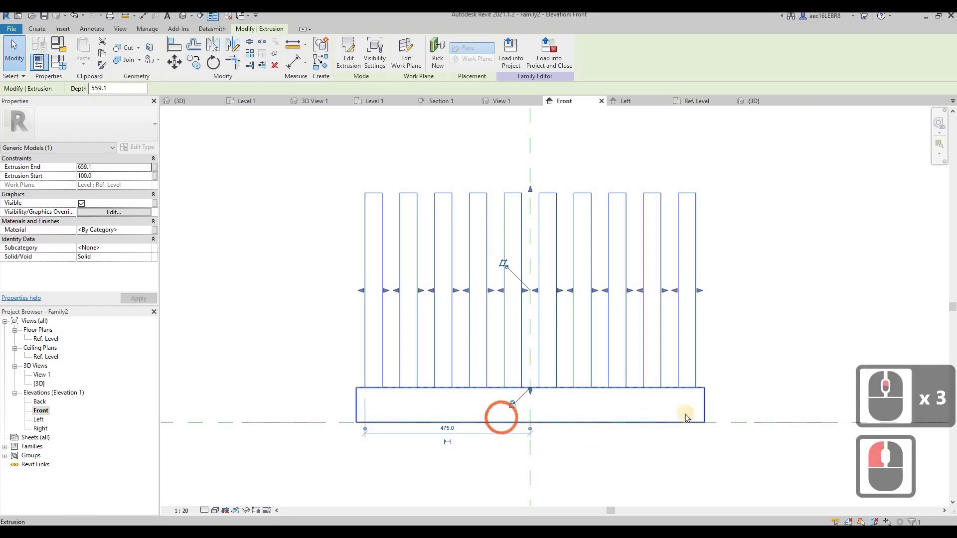
{"action": "key", "text": "Escape"}
Lower the top of the base block and set its Extrusion End to 50 mm.
{"action": "left_click", "coordinate": [517, 388]}
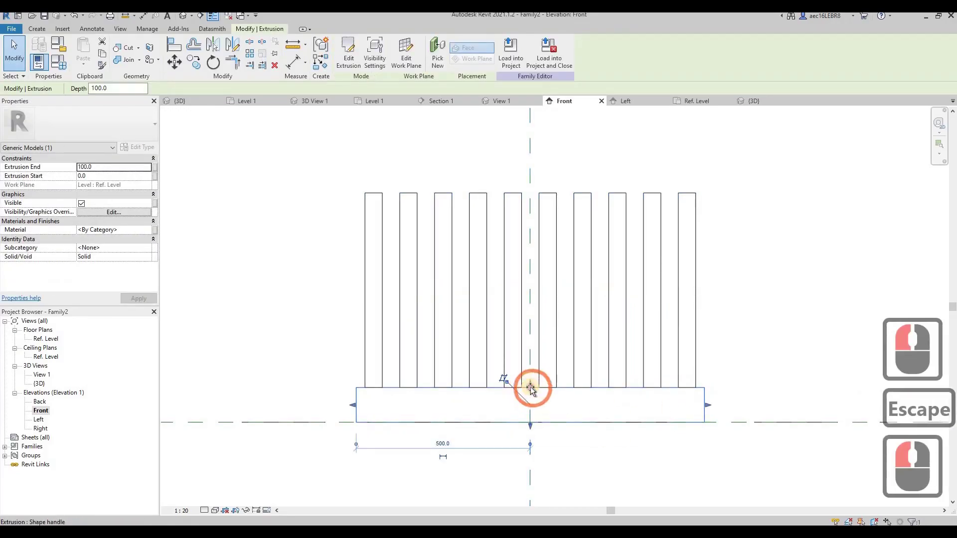
{"action": "left_click_drag", "start_coordinate": [532, 406], "coordinate": [457, 397]}
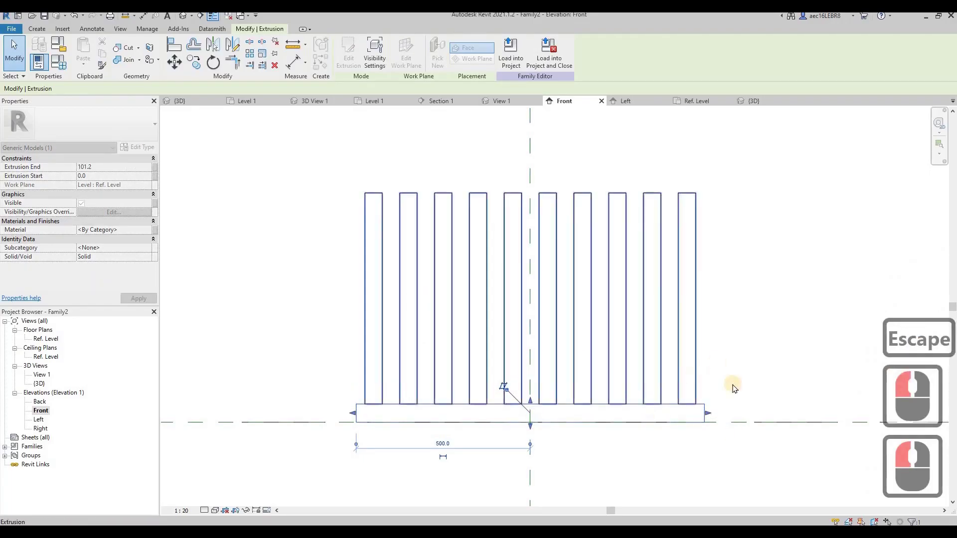
{"action": "left_click", "coordinate": [605, 406]}
{"action": "double_click", "coordinate": [106, 168]}
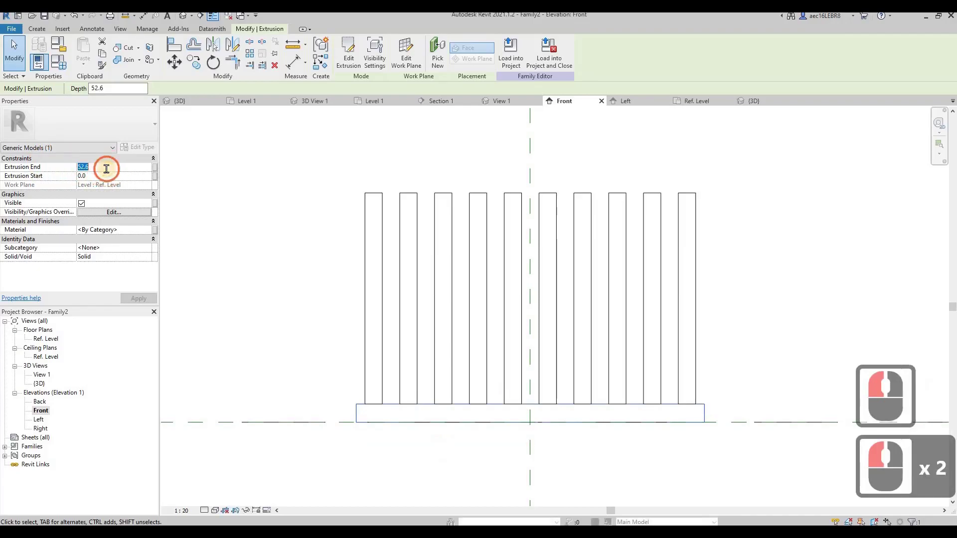
{"action": "type", "text": "50"}
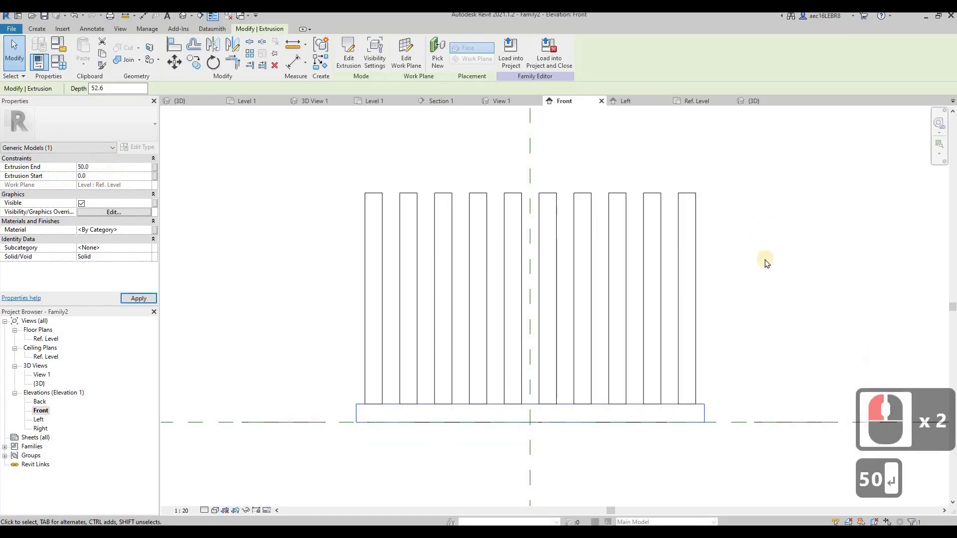
{"action": "key", "text": "Return"}
{"action": "left_click", "coordinate": [854, 277]}
{"action": "key", "text": "Escape"}
Start a new extrusion and sketch a rectangle about 140 mm high directly below the upper reference plane, centred above the slats.
{"action": "scroll", "coordinate": [557, 384], "scroll_direction": "down", "scroll_amount": 3}
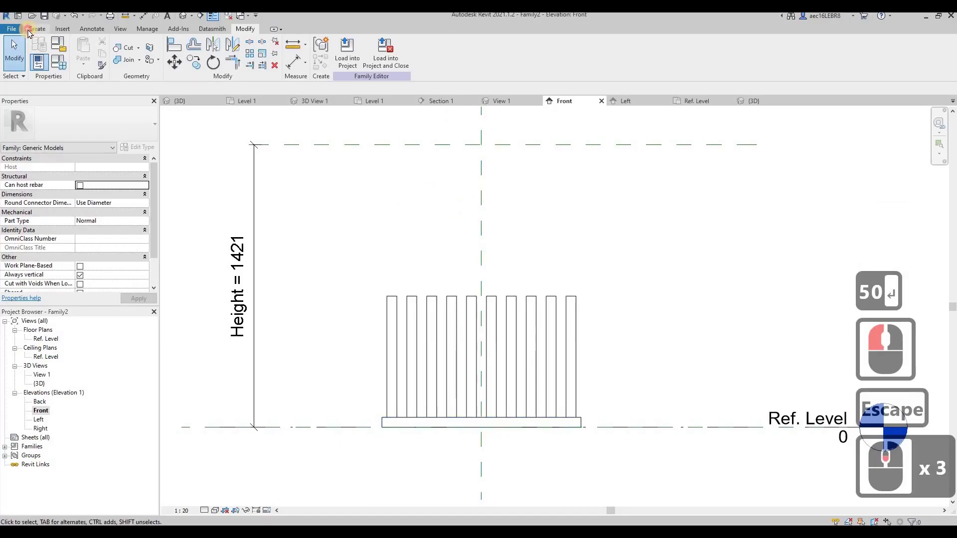
{"action": "left_click", "coordinate": [29, 30]}
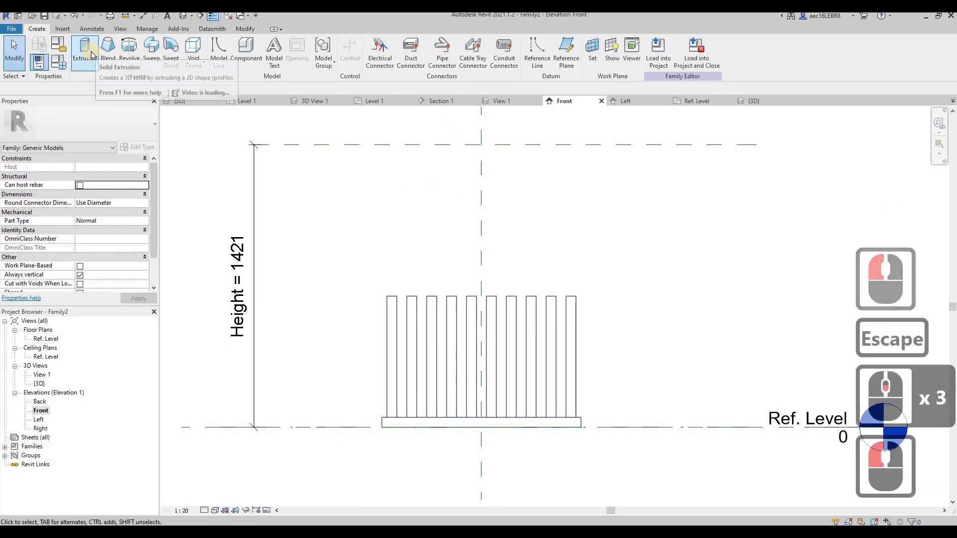
{"action": "left_click", "coordinate": [380, 362]}
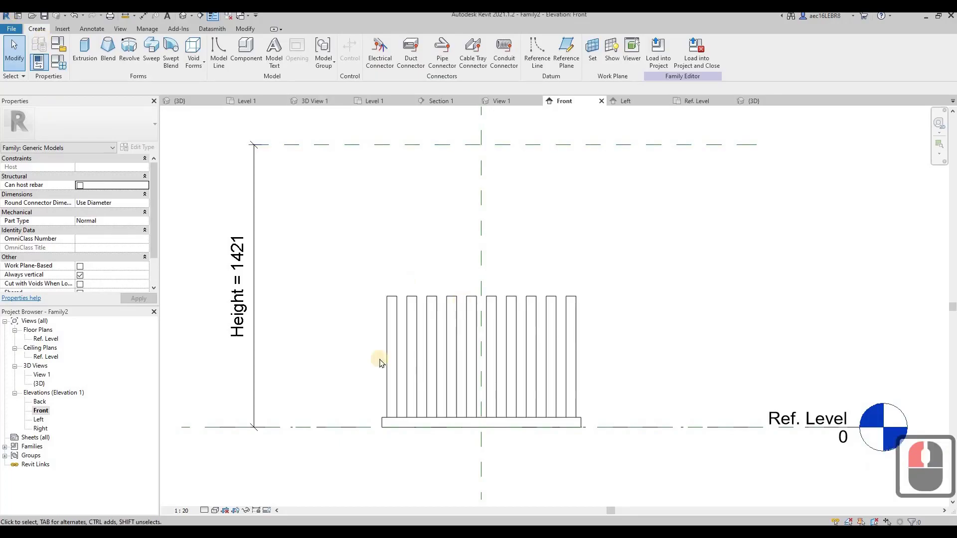
{"action": "left_click", "coordinate": [84, 50]}
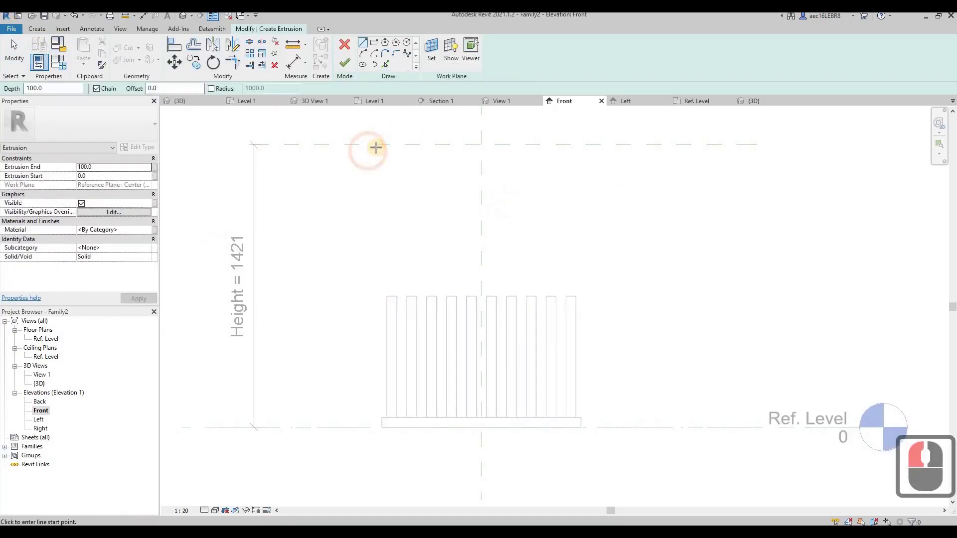
{"action": "left_click", "coordinate": [380, 144]}
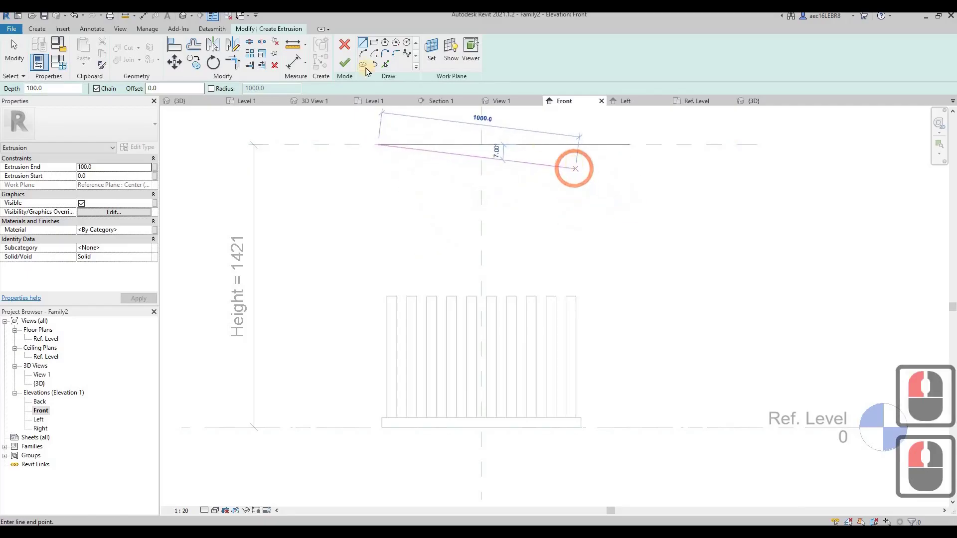
{"action": "key", "text": "Escape"}
{"action": "left_click", "coordinate": [373, 42]}
{"action": "left_click", "coordinate": [379, 144]}
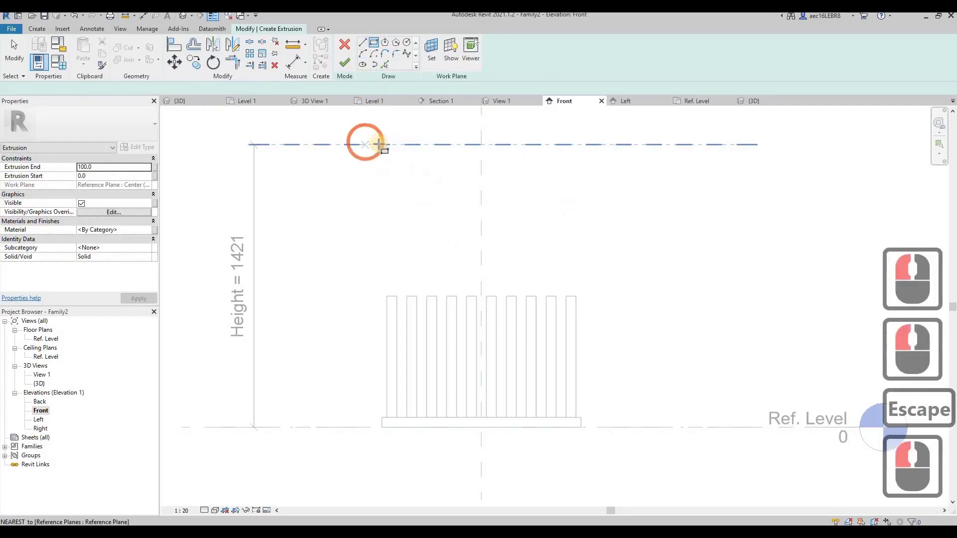
{"action": "left_click", "coordinate": [609, 200]}
{"action": "left_click", "coordinate": [586, 173]}
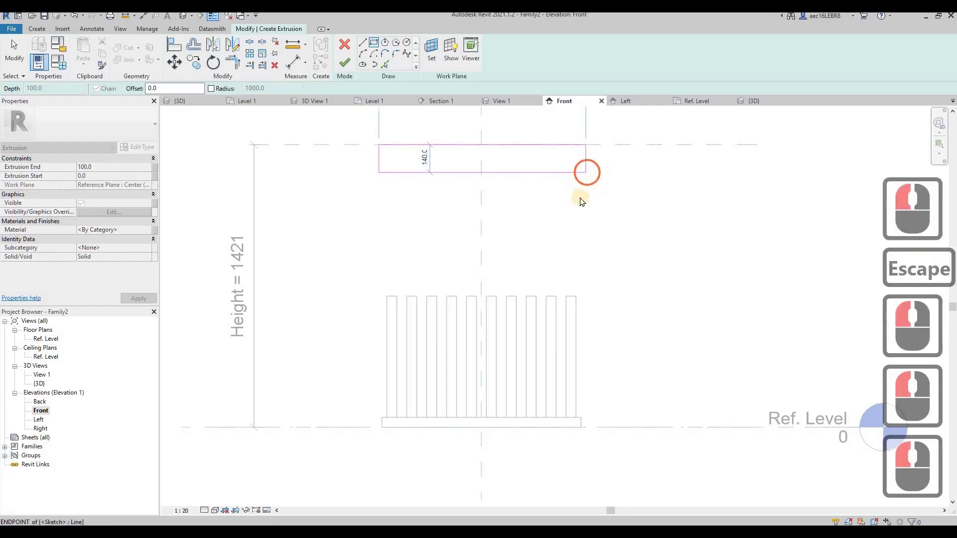
{"action": "key", "text": "Escape"}
{"action": "key", "text": "Escape"}
{"action": "key", "text": "Escape"}
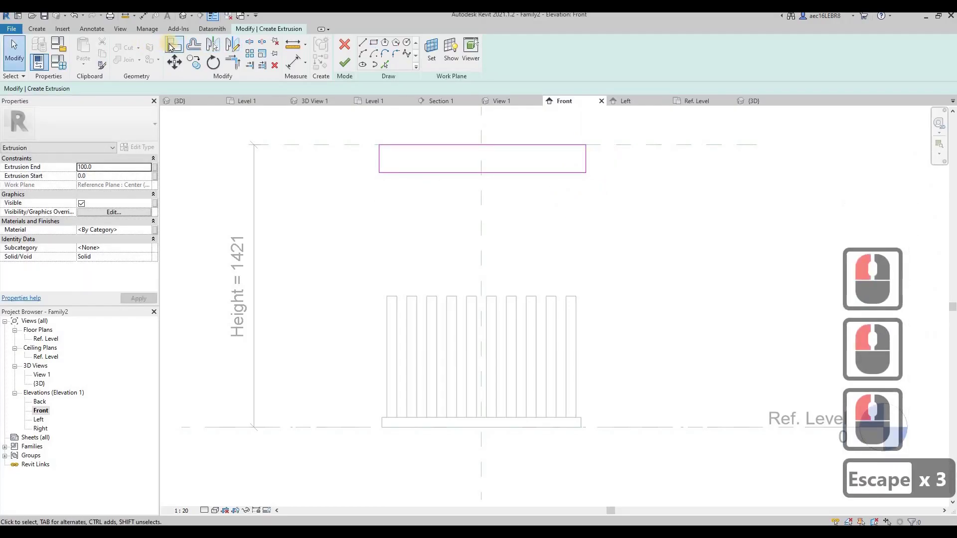
Align both short sides of the rectangle with the two ends of the base block.
{"action": "left_click", "coordinate": [172, 45]}
{"action": "left_click", "coordinate": [587, 425]}
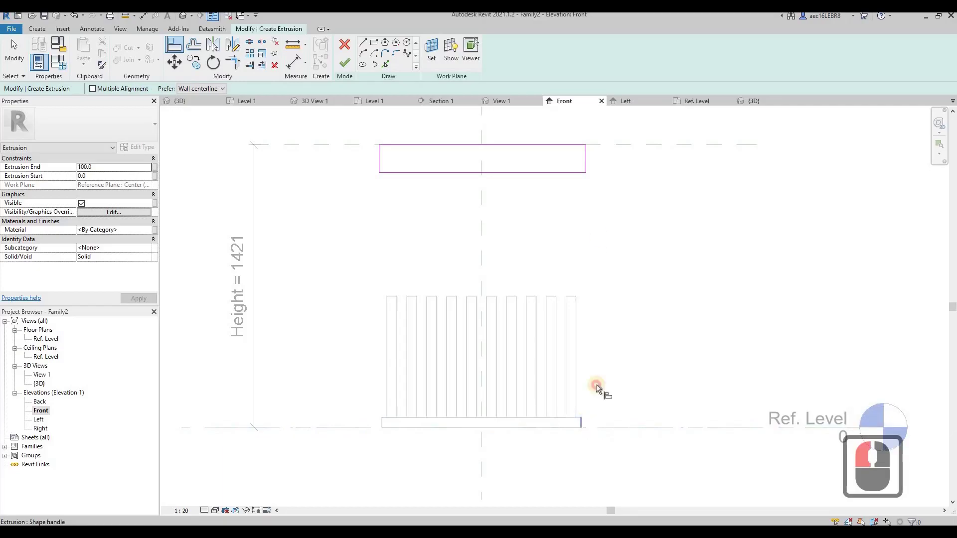
{"action": "left_click", "coordinate": [586, 157]}
{"action": "left_click", "coordinate": [387, 380]}
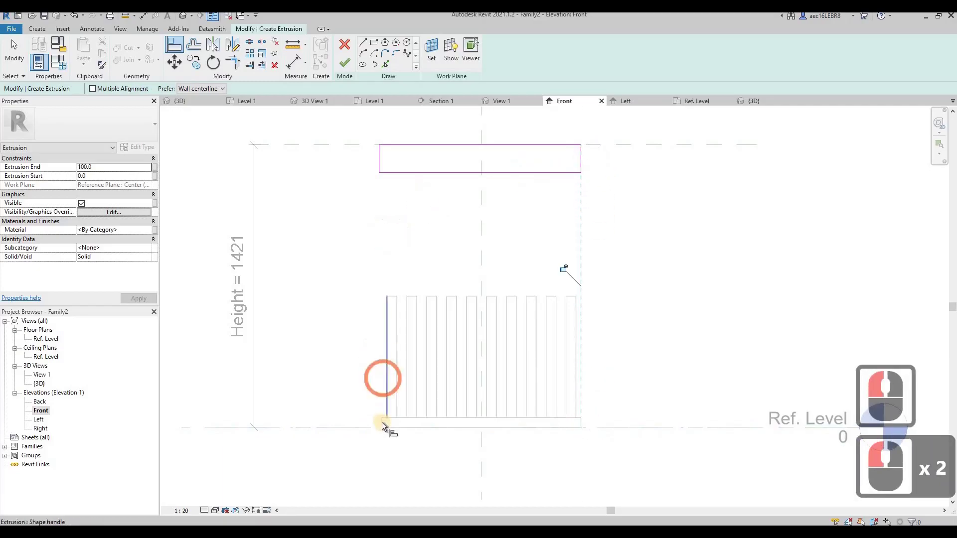
{"action": "left_click", "coordinate": [382, 443]}
{"action": "scroll", "coordinate": [382, 443], "scroll_direction": "down", "scroll_amount": 4}
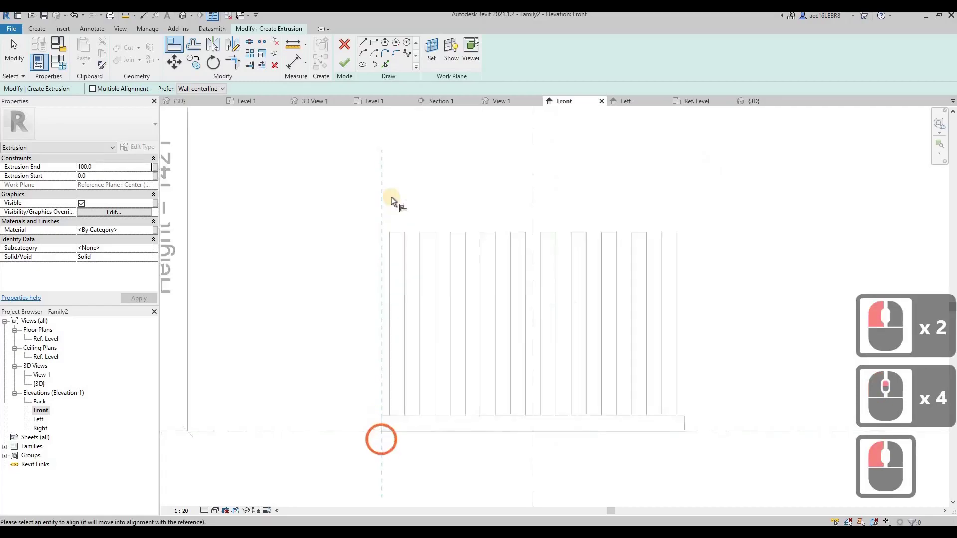
{"action": "left_click", "coordinate": [372, 192]}
{"action": "key", "text": "Escape"}
{"action": "key", "text": "Escape"}
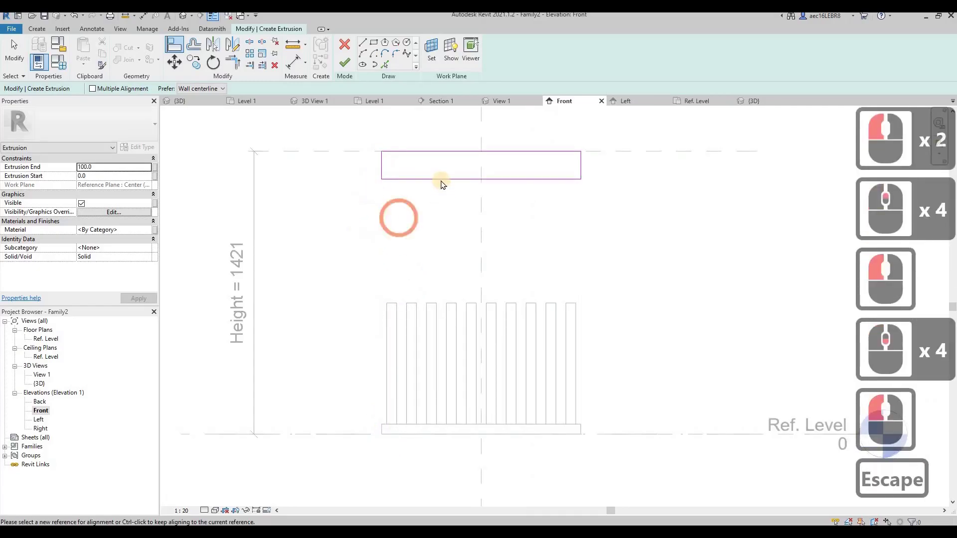
Set the rectangle's height to 50 mm by moving its lower edge.
{"action": "left_click", "coordinate": [374, 161]}
{"action": "left_click", "coordinate": [623, 167]}
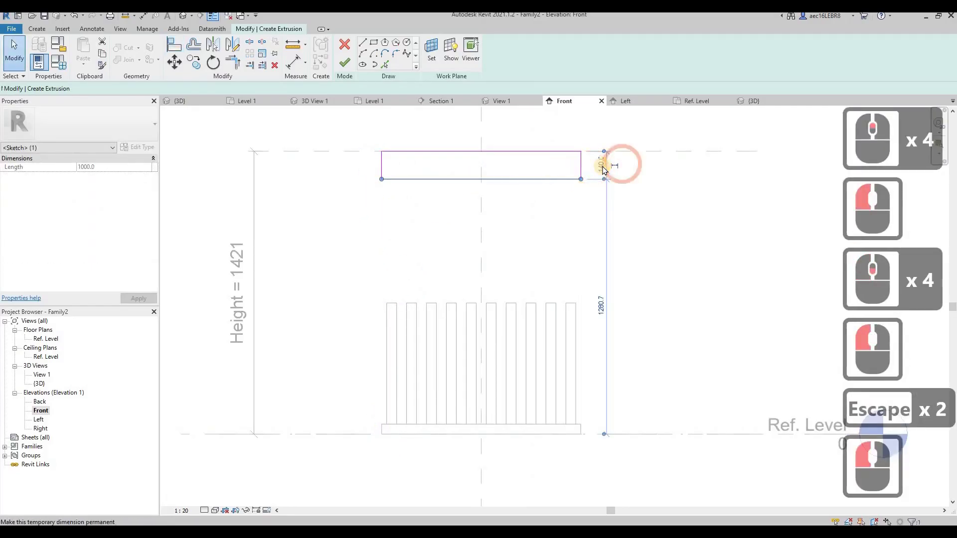
{"action": "left_click", "coordinate": [690, 247]}
{"action": "type", "text": "50"}
{"action": "key", "text": "Return"}
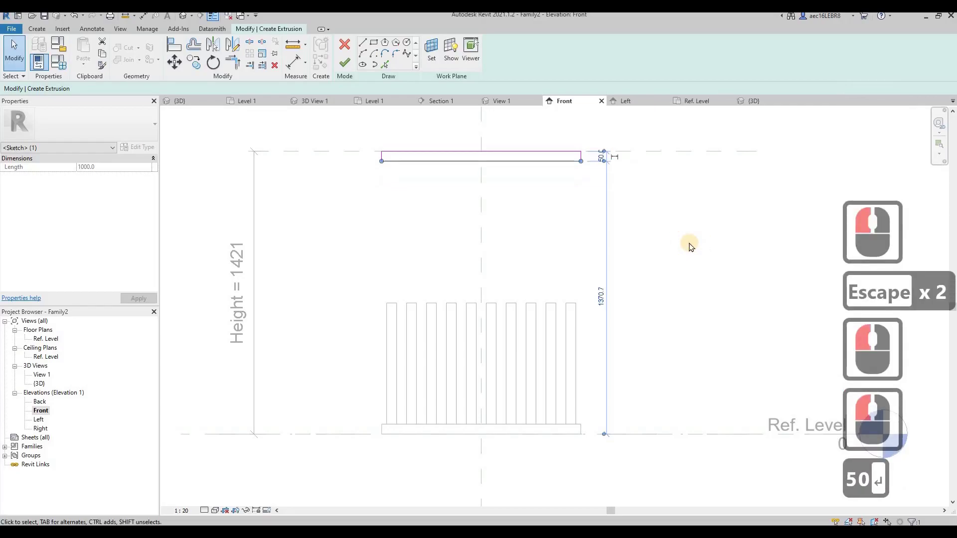
Check the rectangle's long edges and finish the extrusion sketch of the top bar.
{"action": "left_click", "coordinate": [404, 132]}
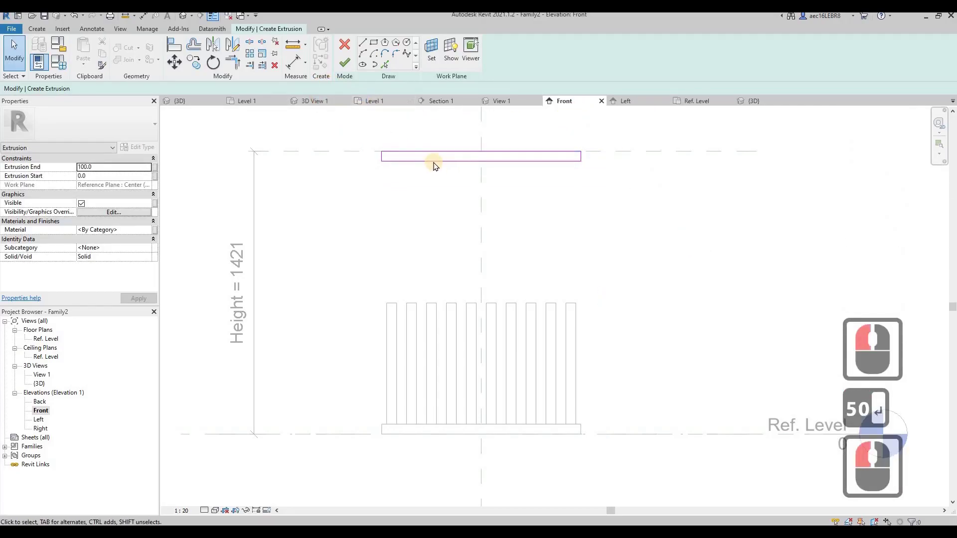
{"action": "left_click", "coordinate": [431, 160]}
{"action": "key", "text": "Escape"}
{"action": "left_click", "coordinate": [406, 151]}
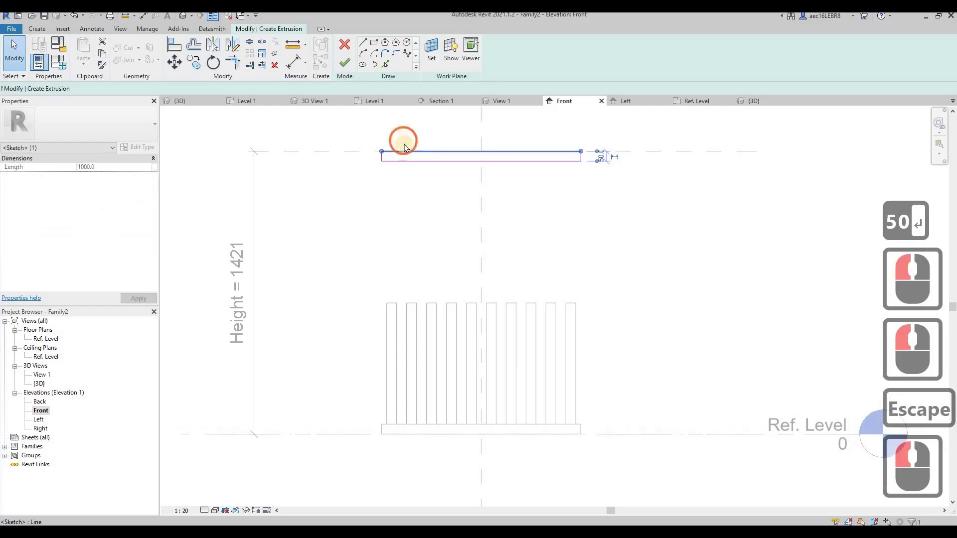
{"action": "scroll", "coordinate": [405, 148], "scroll_direction": "up", "scroll_amount": 6}
{"action": "scroll", "coordinate": [414, 178], "scroll_direction": "down", "scroll_amount": 3}
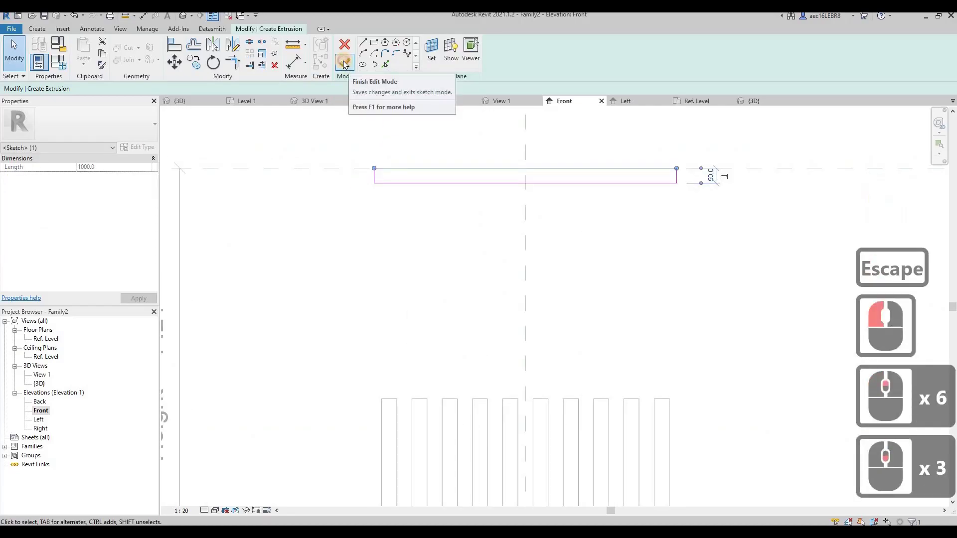
{"action": "left_click", "coordinate": [344, 64]}
{"action": "scroll", "coordinate": [349, 227], "scroll_direction": "down", "scroll_amount": 3}
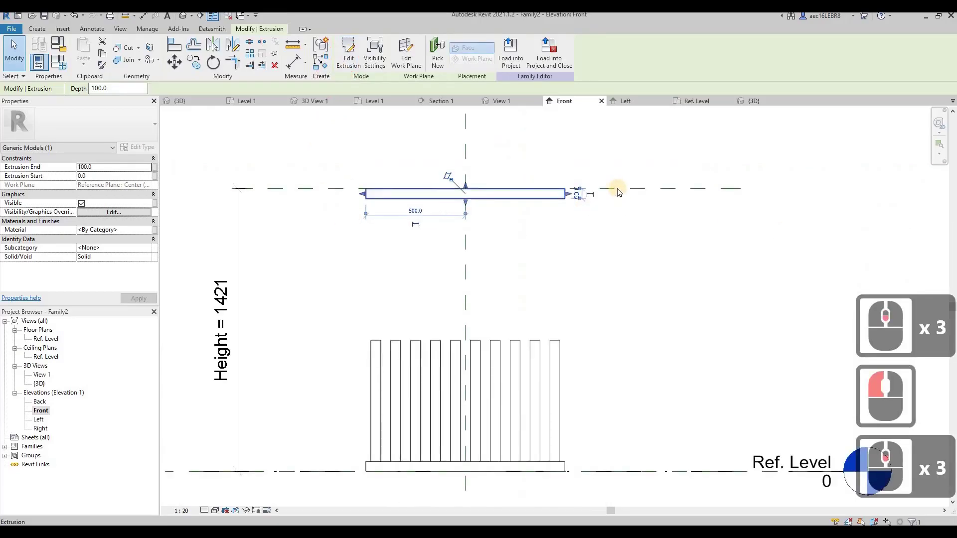
{"action": "key", "text": "Escape"}
Move the upper reference plane up to a Height of about 1560 mm to test that the top bar follows.
{"action": "left_click", "coordinate": [308, 189]}
{"action": "key", "text": "Escape"}
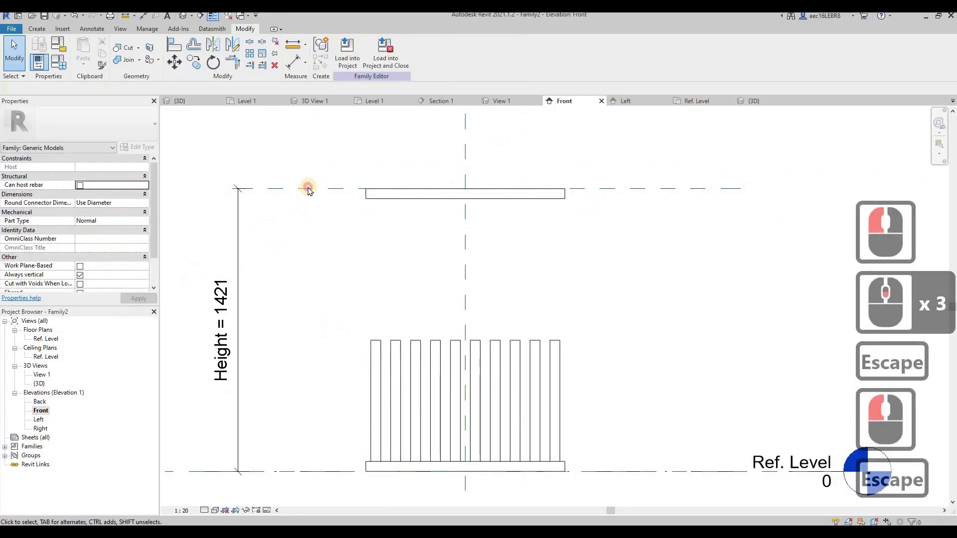
{"action": "left_click", "coordinate": [305, 188]}
{"action": "left_click_drag", "start_coordinate": [302, 154], "coordinate": [264, 222]}
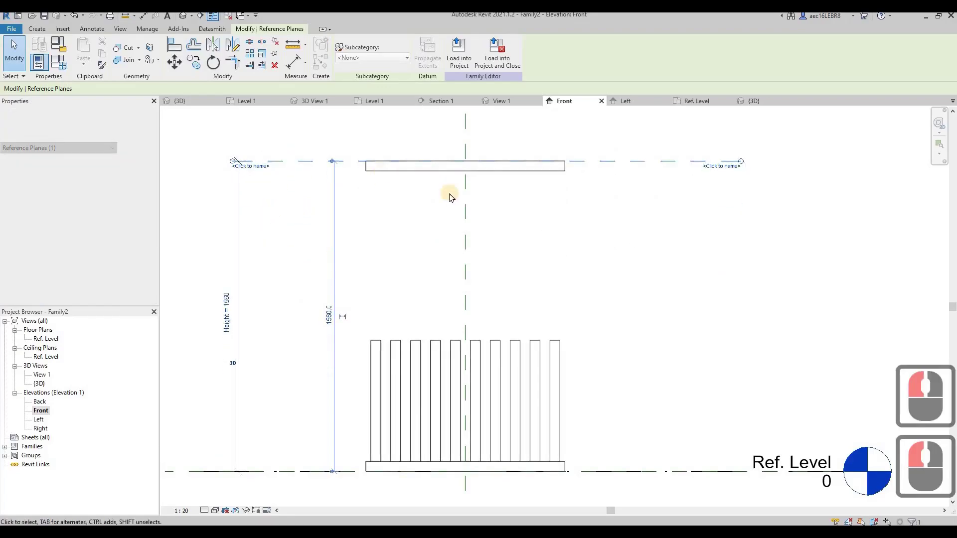
{"action": "left_click", "coordinate": [291, 206]}
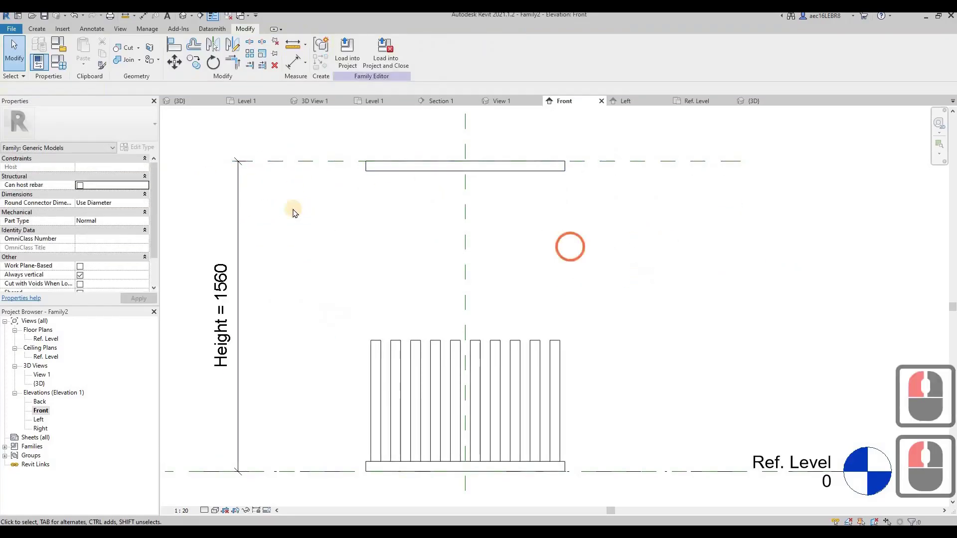
{"action": "key", "text": "Escape"}
Stretch the slats up to the underside of the top bar and lock them to it.
{"action": "left_click", "coordinate": [387, 343]}
{"action": "left_click", "coordinate": [467, 343]}
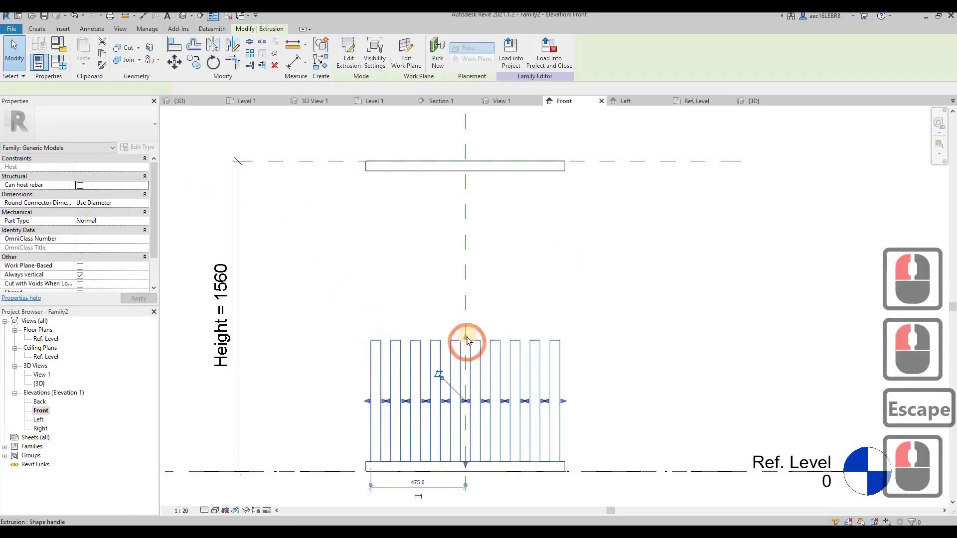
{"action": "left_click_drag", "start_coordinate": [467, 338], "coordinate": [466, 167]}
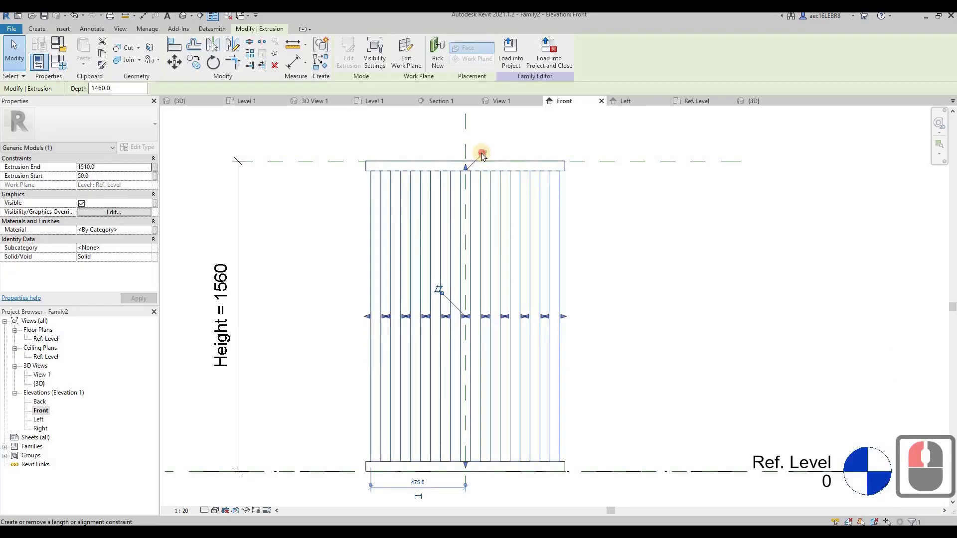
{"action": "left_click", "coordinate": [482, 154]}
{"action": "left_click", "coordinate": [328, 167]}
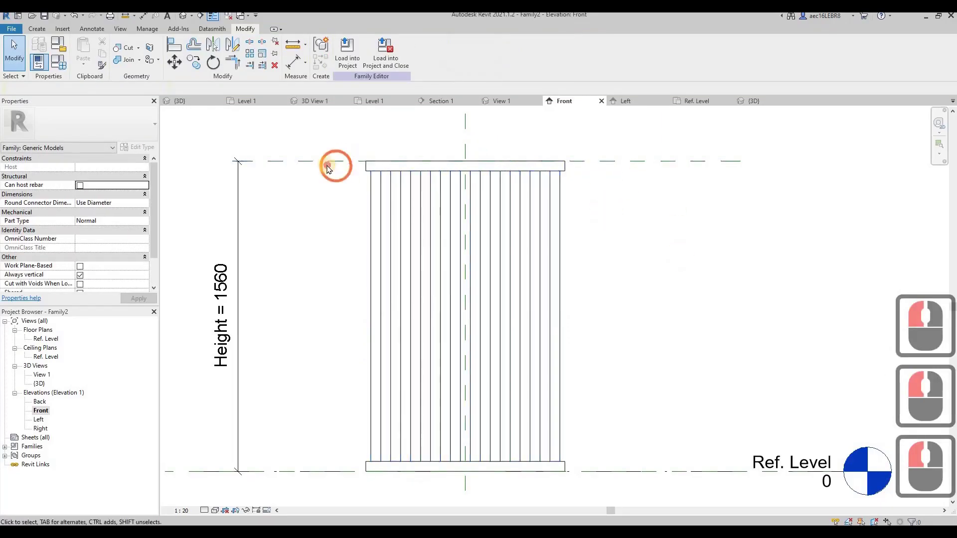
Move the upper reference plane up to a Height of about 1620 mm to test the locked slats and top bar.
{"action": "left_click", "coordinate": [327, 161]}
{"action": "left_click_drag", "start_coordinate": [327, 160], "coordinate": [311, 148]}
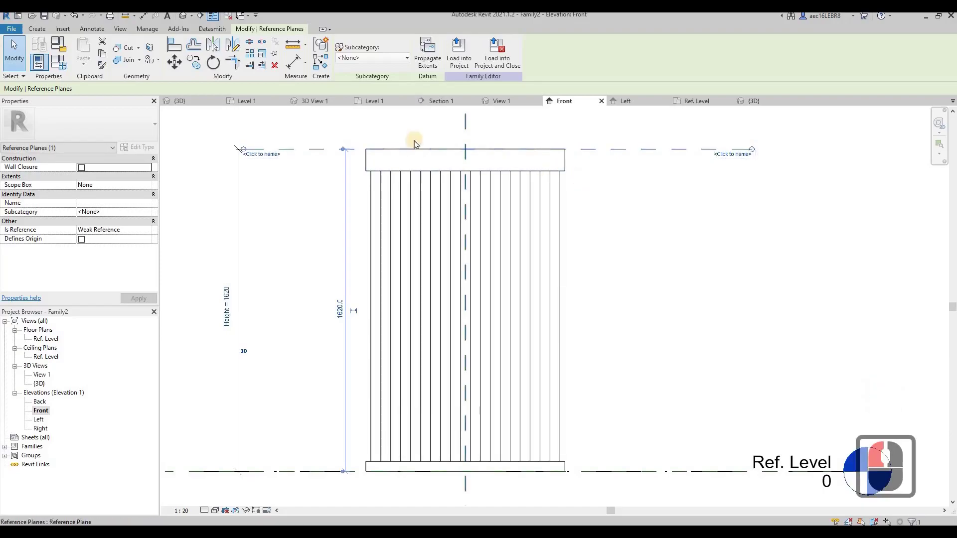
{"action": "left_click", "coordinate": [314, 148]}
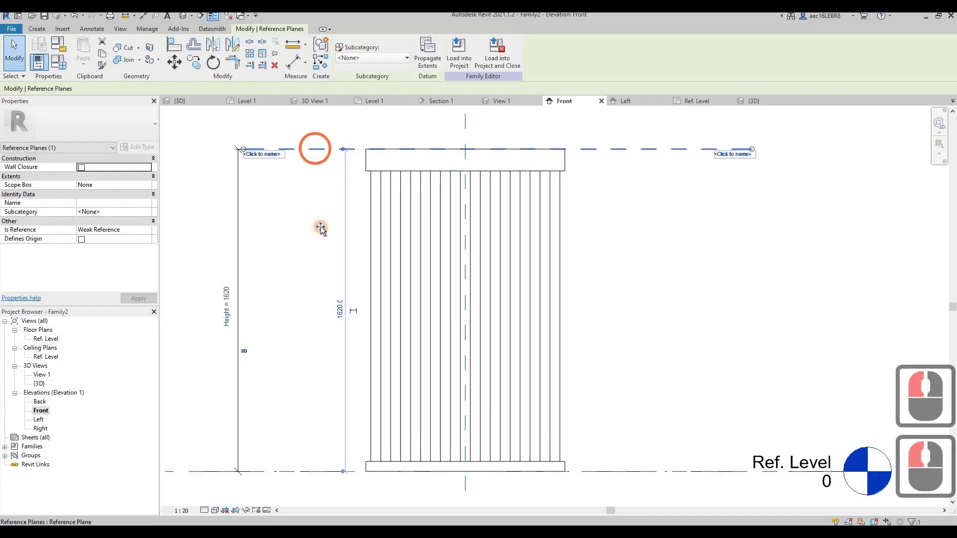
Test lowering the upper reference plane to a Height of about 1120 mm and shortening the slats, undoing each change.
{"action": "left_click_drag", "start_coordinate": [323, 252], "coordinate": [321, 248]}
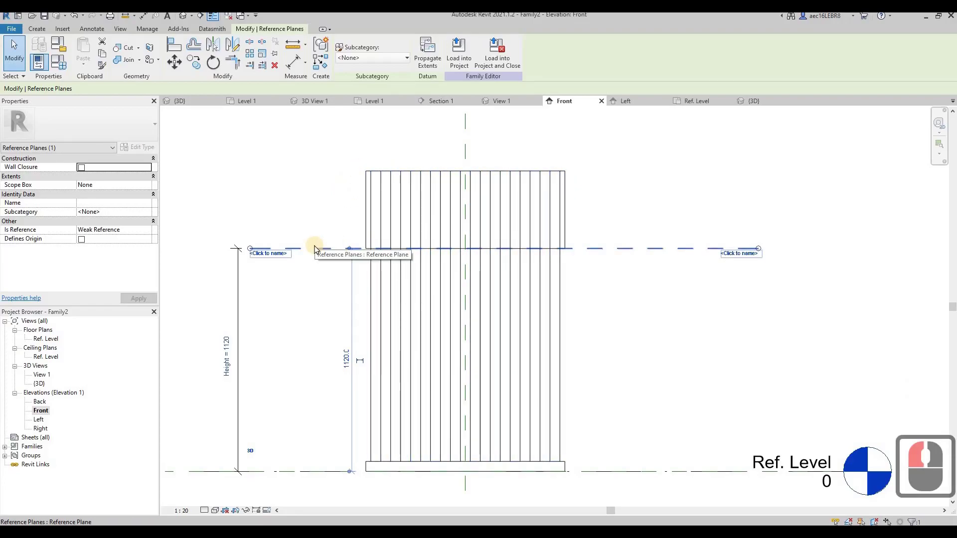
{"action": "key", "text": "ctrl+z"}
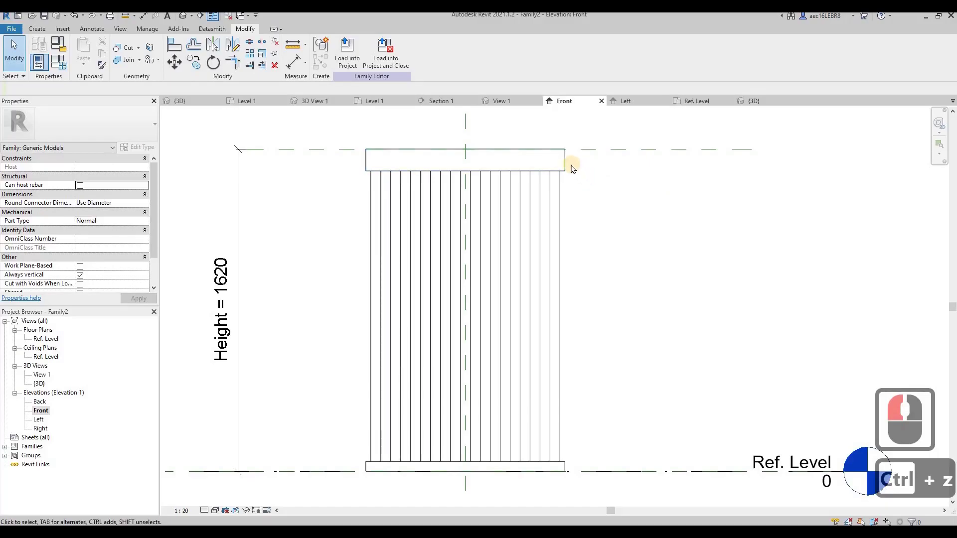
{"action": "left_click", "coordinate": [557, 190]}
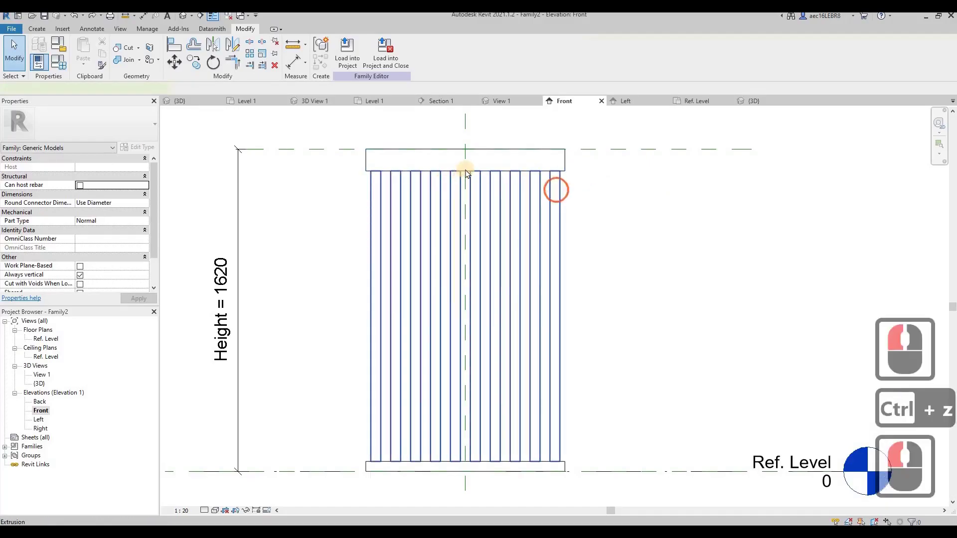
{"action": "left_click_drag", "start_coordinate": [466, 168], "coordinate": [467, 198]}
{"action": "key", "text": "ctrl+z"}
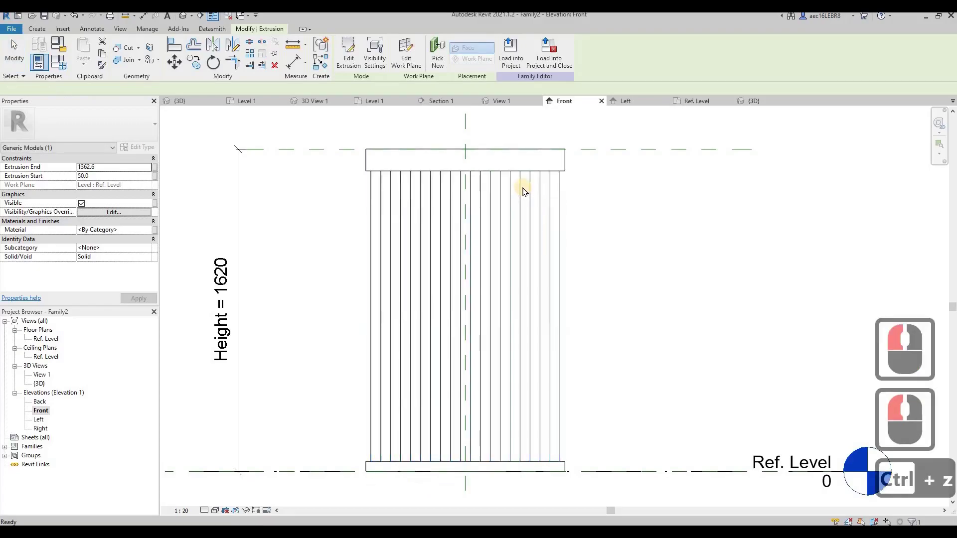
Edit the top bar's extrusion sketch, set its thickness to 50 mm and remove the conflicting constraints.
{"action": "left_click", "coordinate": [512, 188]}
{"action": "left_click", "coordinate": [558, 168]}
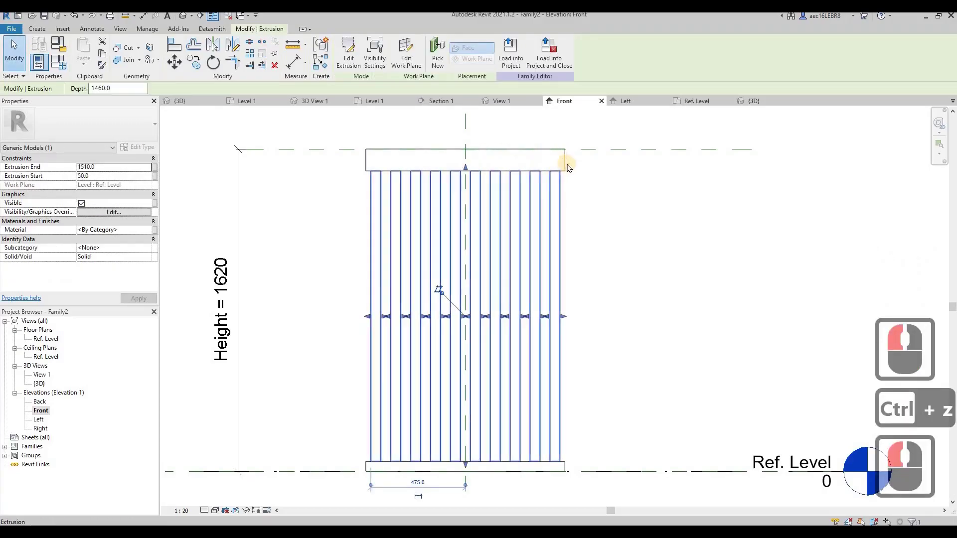
{"action": "left_click", "coordinate": [567, 166]}
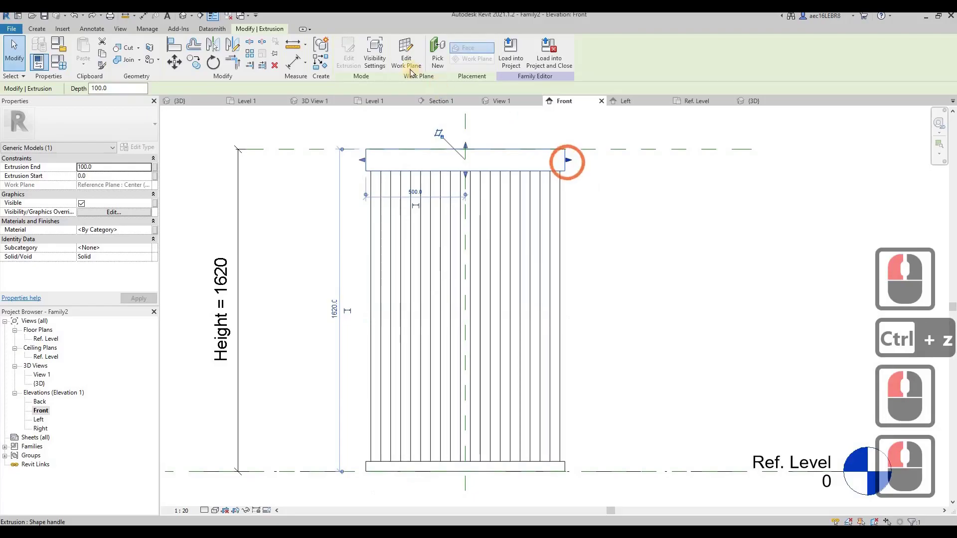
{"action": "left_click", "coordinate": [382, 163]}
{"action": "left_click", "coordinate": [409, 172]}
{"action": "left_click", "coordinate": [585, 159]}
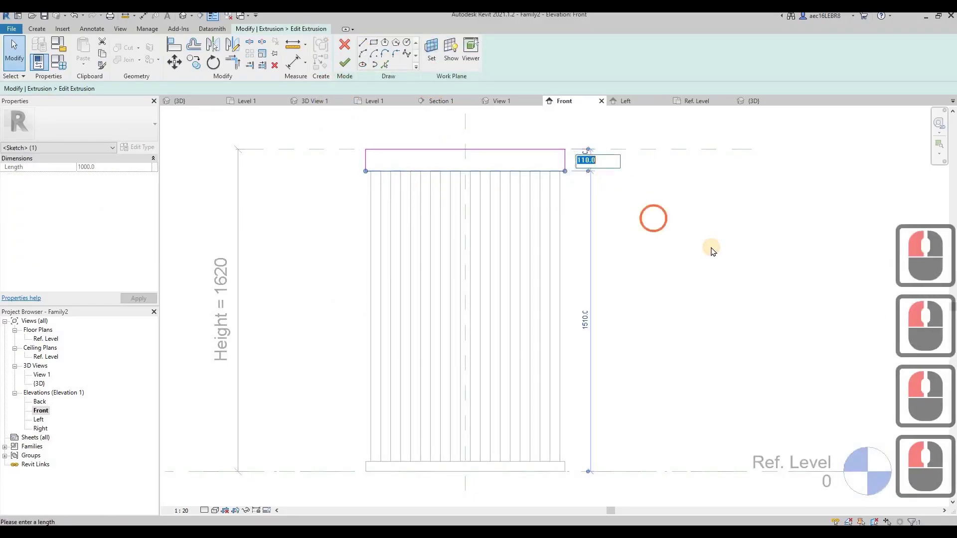
{"action": "type", "text": "50"}
{"action": "key", "text": "Return"}
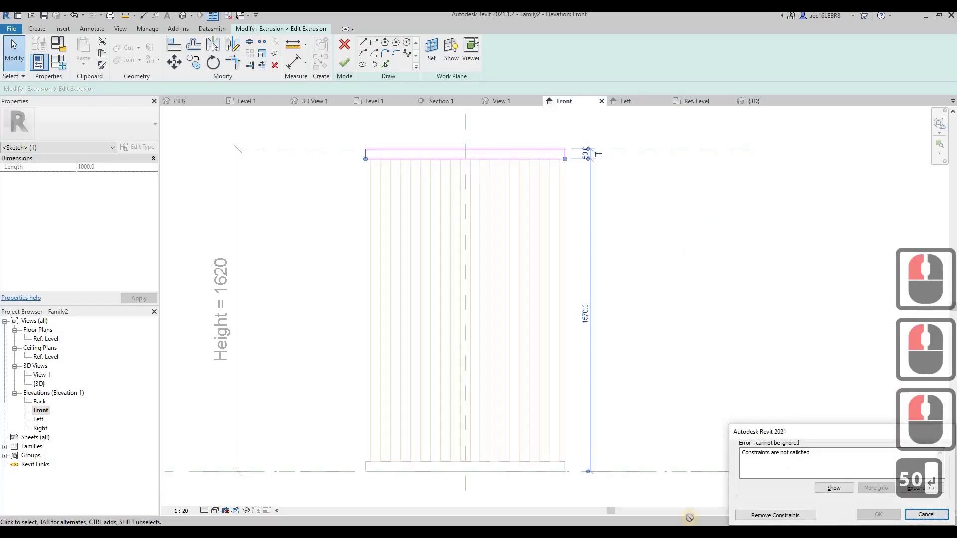
{"action": "left_click", "coordinate": [760, 516]}
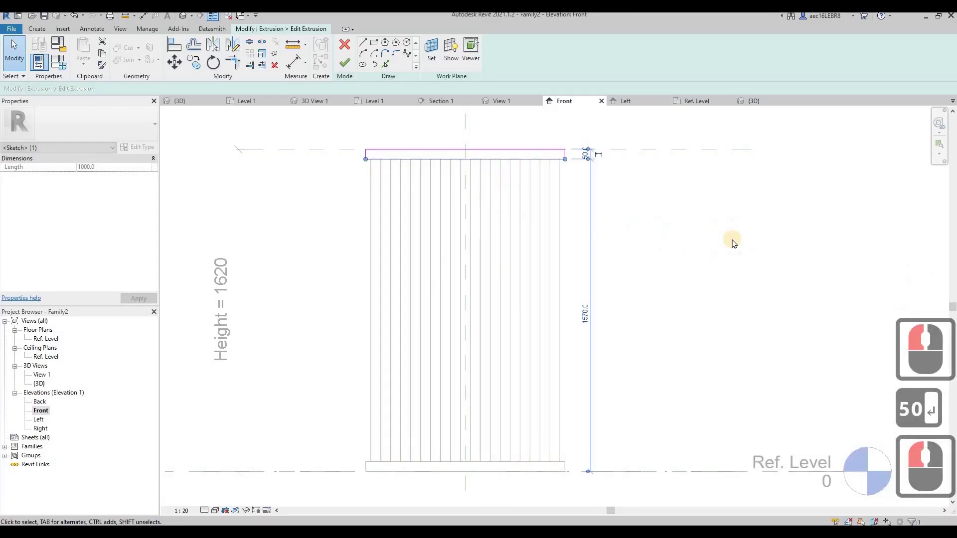
Make the temporary thickness dimension of the top bar sketch permanent.
{"action": "scroll", "coordinate": [601, 166], "scroll_direction": "up", "scroll_amount": 2}
{"action": "scroll", "coordinate": [556, 188], "scroll_direction": "up", "scroll_amount": 2}
{"action": "left_click", "coordinate": [513, 166]}
{"action": "left_click", "coordinate": [513, 162]}
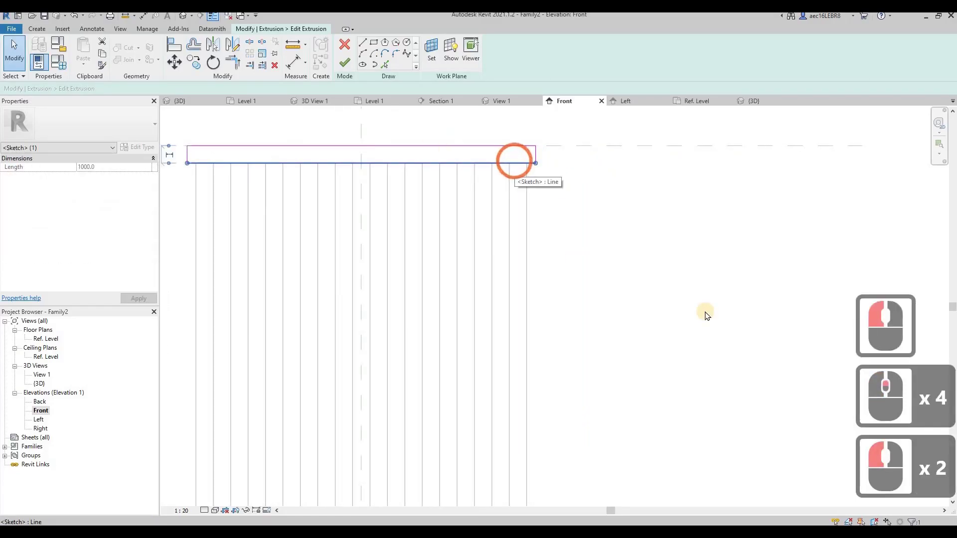
{"action": "scroll", "coordinate": [705, 315], "scroll_direction": "down", "scroll_amount": 2}
{"action": "scroll", "coordinate": [304, 202], "scroll_direction": "up", "scroll_amount": 6}
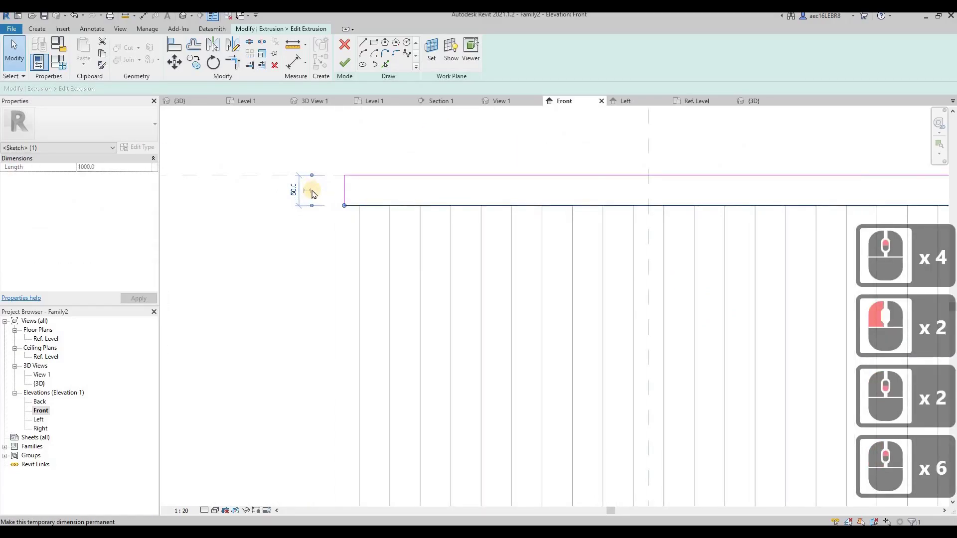
{"action": "left_click", "coordinate": [310, 192]}
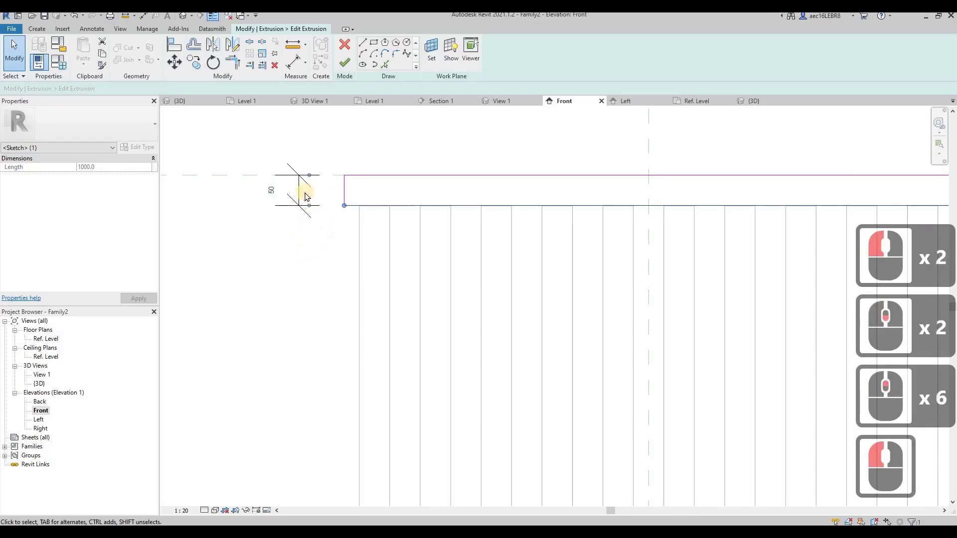
Lock the top bar's thickness dimension and finish the extrusion sketch.
{"action": "left_click", "coordinate": [300, 189]}
{"action": "left_click", "coordinate": [327, 216]}
{"action": "scroll", "coordinate": [328, 217], "scroll_direction": "down", "scroll_amount": 2}
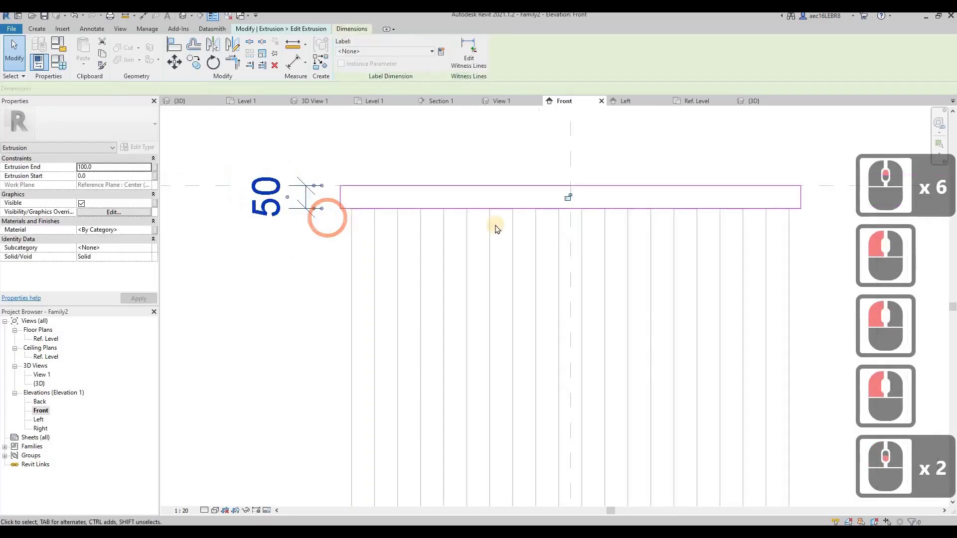
{"action": "scroll", "coordinate": [496, 228], "scroll_direction": "down", "scroll_amount": 3}
{"action": "left_click", "coordinate": [485, 204]}
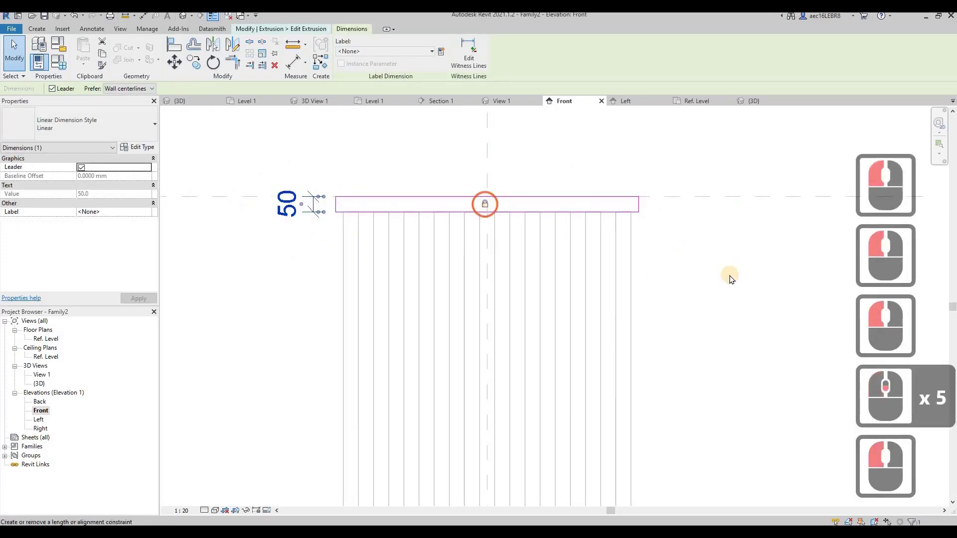
{"action": "left_click", "coordinate": [299, 95]}
{"action": "left_click", "coordinate": [342, 65]}
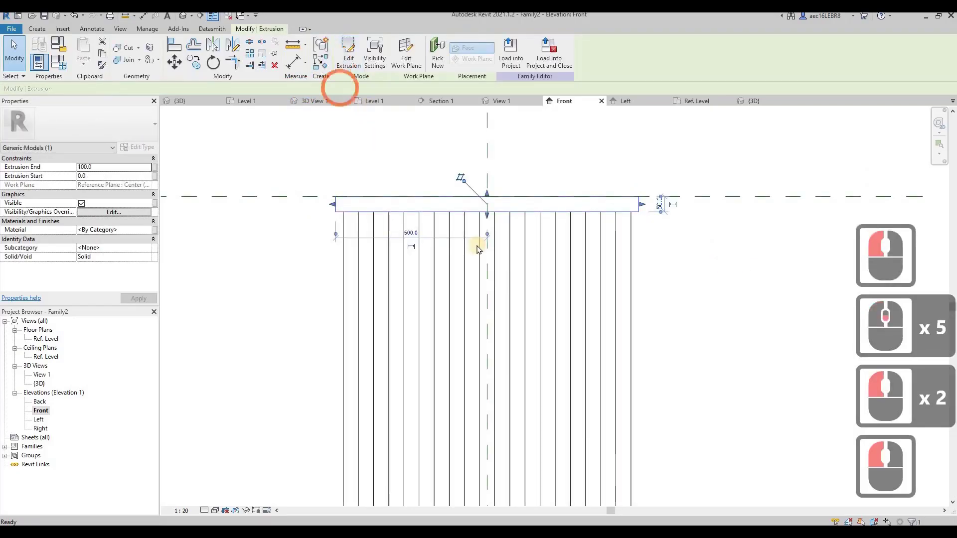
Move the upper reference plane up to a Height of about 1740 mm to test the thinner top bar.
{"action": "scroll", "coordinate": [477, 250], "scroll_direction": "down", "scroll_amount": 3}
{"action": "key", "text": "Escape"}
{"action": "left_click", "coordinate": [343, 215]}
{"action": "left_click_drag", "start_coordinate": [341, 336], "coordinate": [344, 190]}
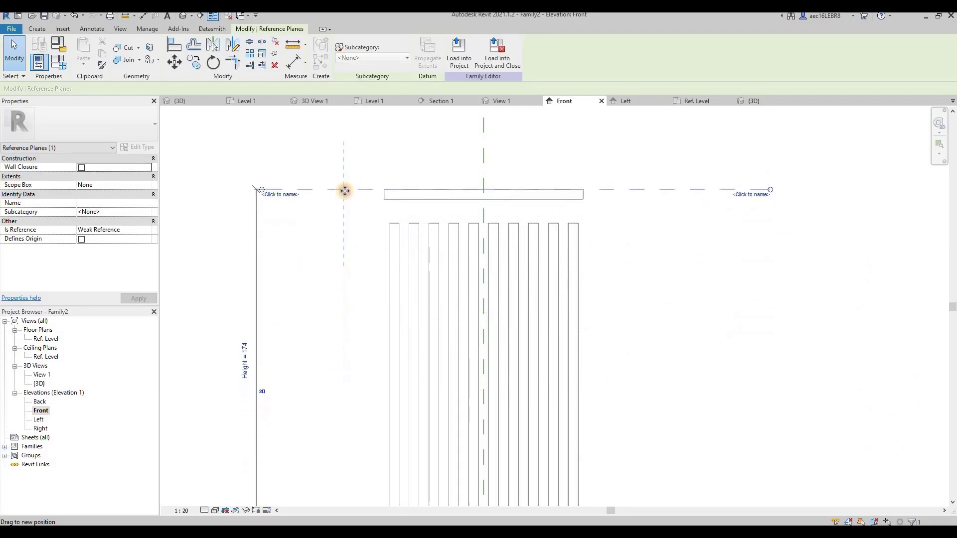
Stretch the slats up to the underside of the thinner top bar and lock them to it.
{"action": "left_click", "coordinate": [509, 228]}
{"action": "left_click_drag", "start_coordinate": [486, 223], "coordinate": [486, 206]}
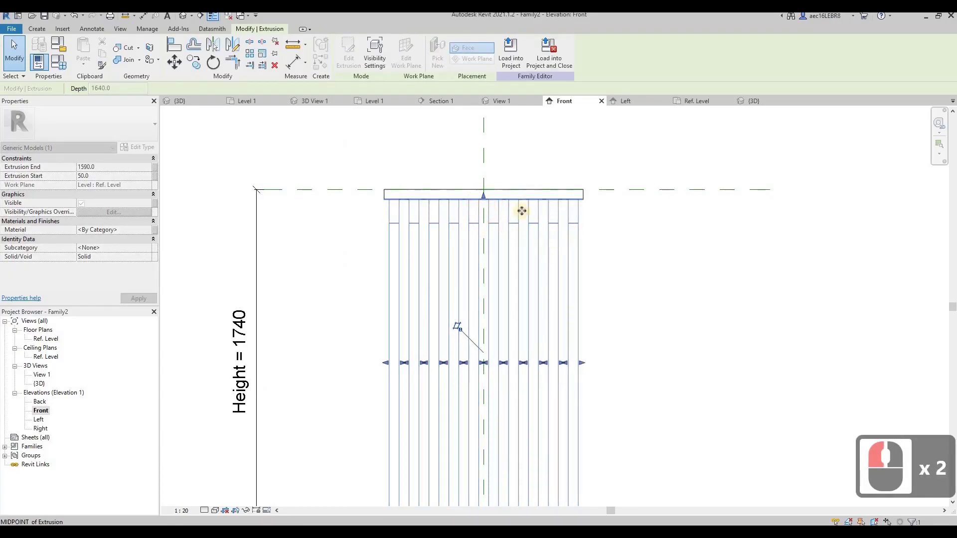
{"action": "left_click", "coordinate": [502, 184]}
{"action": "left_click", "coordinate": [630, 194]}
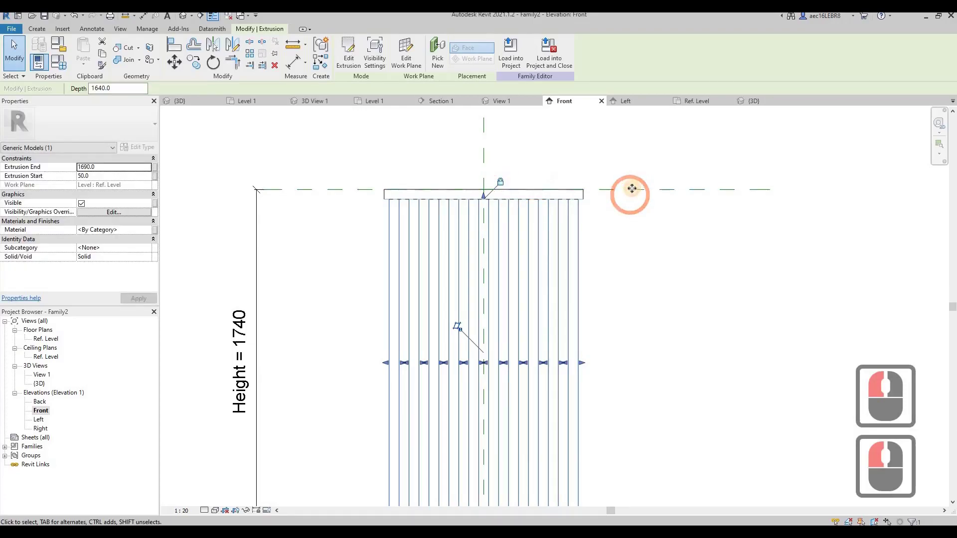
Test the top bar's link by moving the upper reference plane down to a Height of about 1220 mm and up to about 1840 mm.
{"action": "left_click", "coordinate": [632, 189]}
{"action": "left_click_drag", "start_coordinate": [625, 293], "coordinate": [625, 292]}
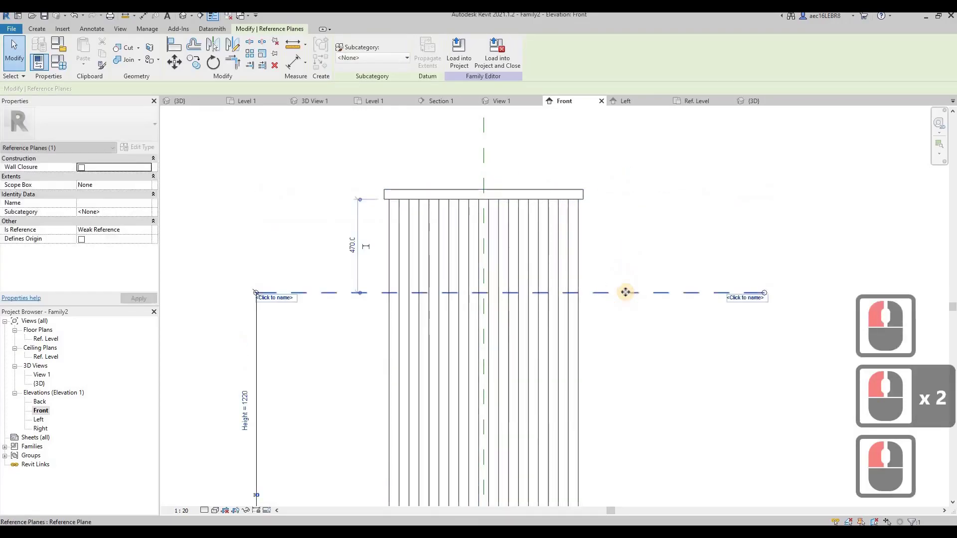
{"action": "left_click_drag", "start_coordinate": [600, 169], "coordinate": [601, 170]}
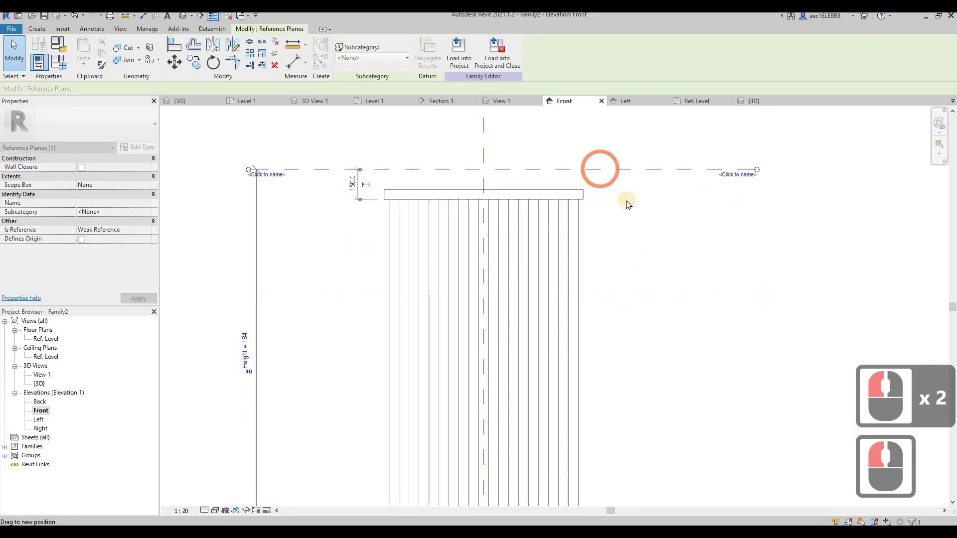
{"action": "left_click", "coordinate": [606, 178]}
{"action": "left_click", "coordinate": [603, 170]}
{"action": "left_click", "coordinate": [590, 185]}
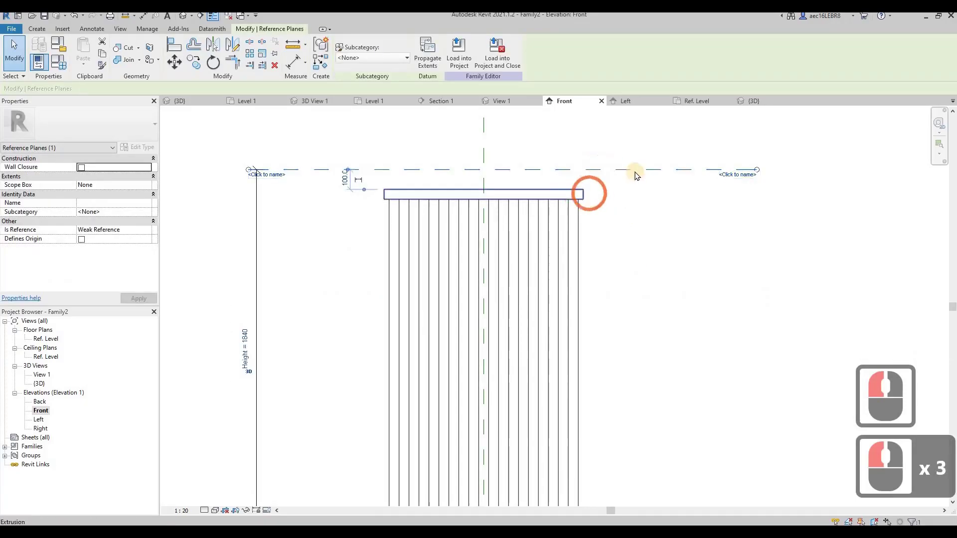
{"action": "key", "text": "Escape"}
{"action": "left_click", "coordinate": [519, 167]}
{"action": "left_click", "coordinate": [566, 197]}
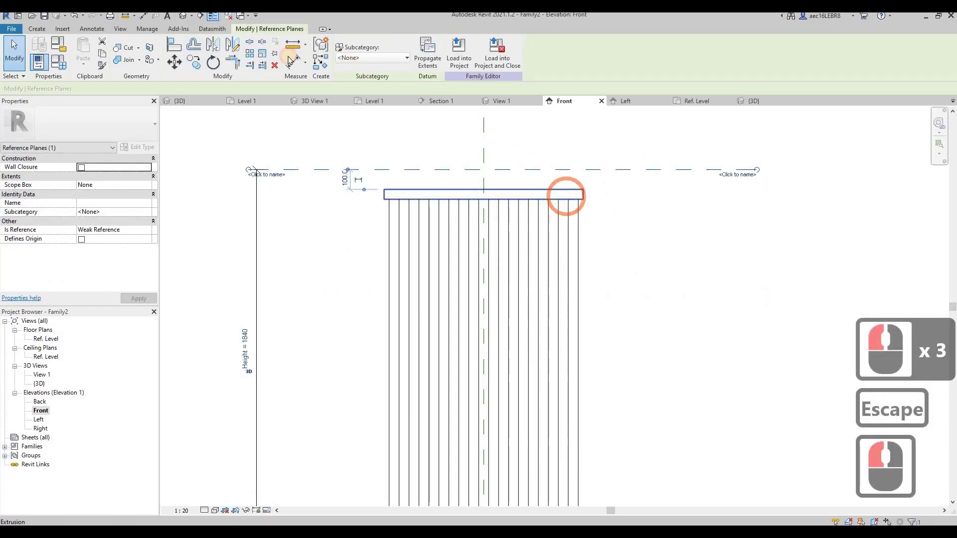
Align the upper edge of the top bar with the upper reference plane.
{"action": "left_click", "coordinate": [174, 48]}
{"action": "left_click", "coordinate": [358, 169]}
{"action": "left_click", "coordinate": [431, 193]}
{"action": "left_click", "coordinate": [431, 192]}
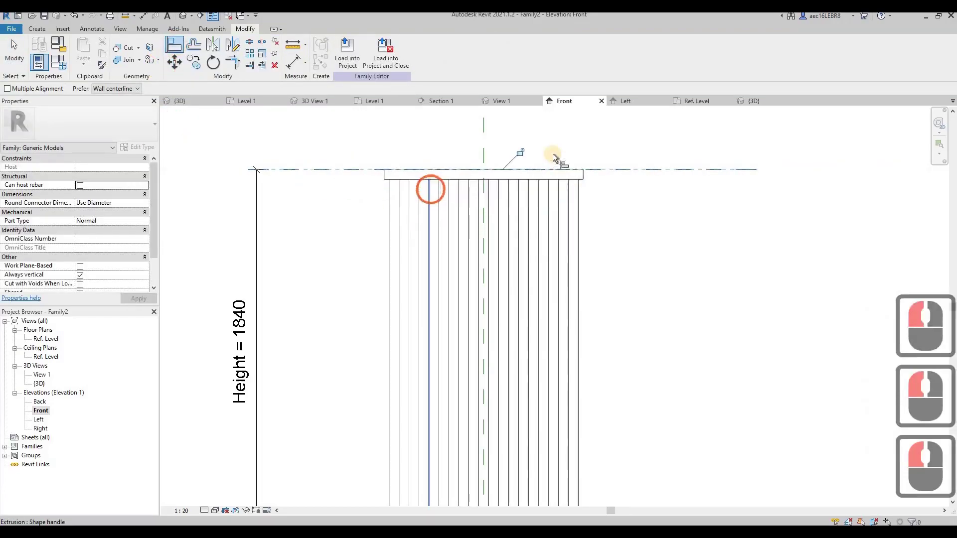
{"action": "left_click", "coordinate": [657, 178]}
{"action": "key", "text": "Escape"}
{"action": "key", "text": "Escape"}
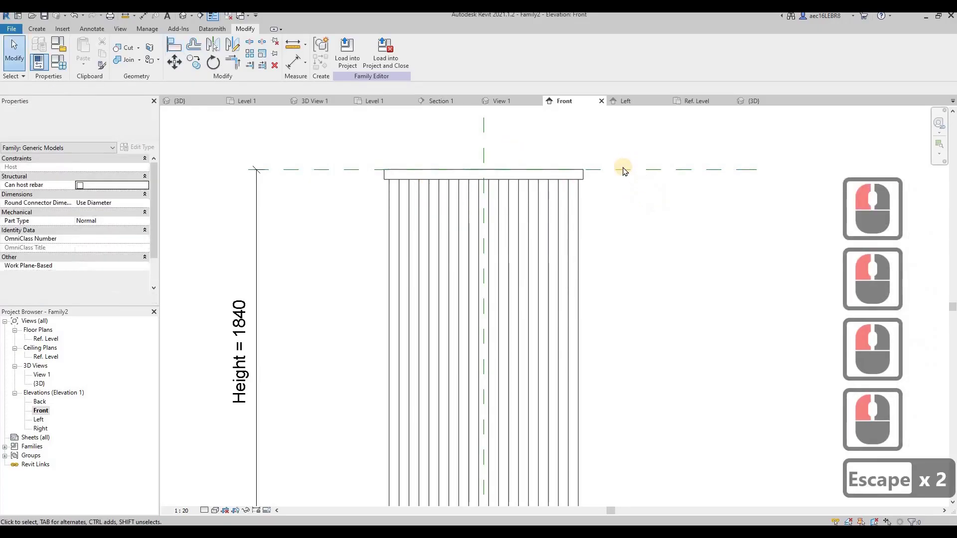
Move the upper reference plane down to a Height of about 1380 mm to test that the bar and slats follow.
{"action": "left_click", "coordinate": [607, 169]}
{"action": "left_click_drag", "start_coordinate": [598, 322], "coordinate": [605, 267]}
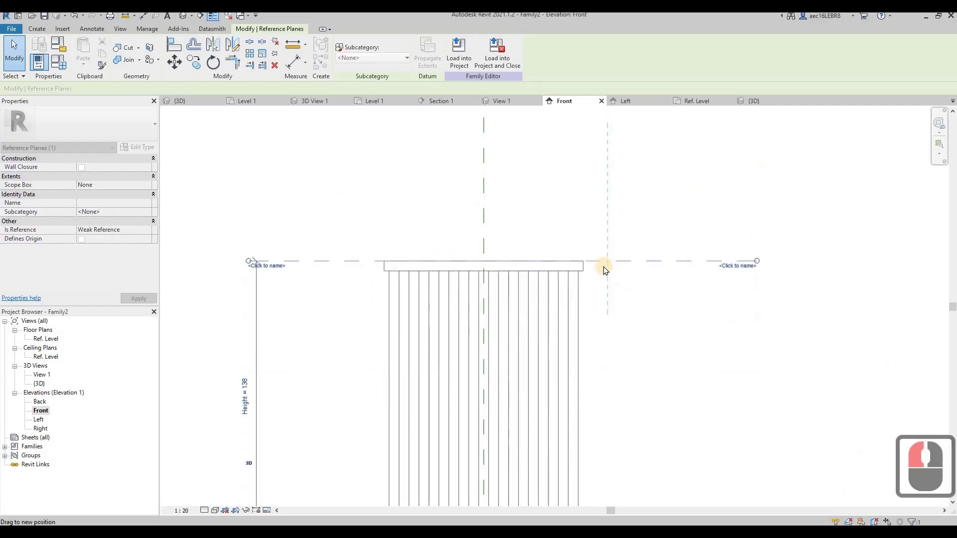
{"action": "scroll", "coordinate": [604, 267], "scroll_direction": "down", "scroll_amount": 3}
{"action": "left_click", "coordinate": [671, 358]}
{"action": "left_click", "coordinate": [551, 296]}
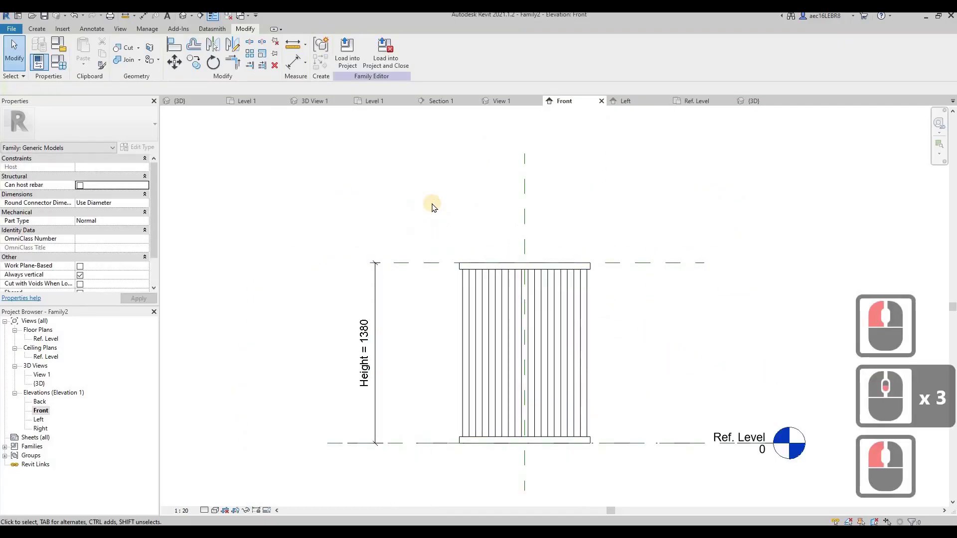
Examine the louvre in the 3D view from several sides.
{"action": "left_click", "coordinate": [183, 16]}
{"action": "scroll", "coordinate": [472, 269], "scroll_direction": "down", "scroll_amount": 3}
{"action": "middle_click_drag", "start_coordinate": [479, 275], "coordinate": [645, 348], "text": "shift"}
{"action": "middle_click_drag", "start_coordinate": [480, 362], "coordinate": [617, 198], "text": "shift"}
{"action": "scroll", "coordinate": [652, 369], "scroll_direction": "up", "scroll_amount": 3}
{"action": "middle_click_drag", "start_coordinate": [501, 347], "coordinate": [526, 306], "text": "shift"}
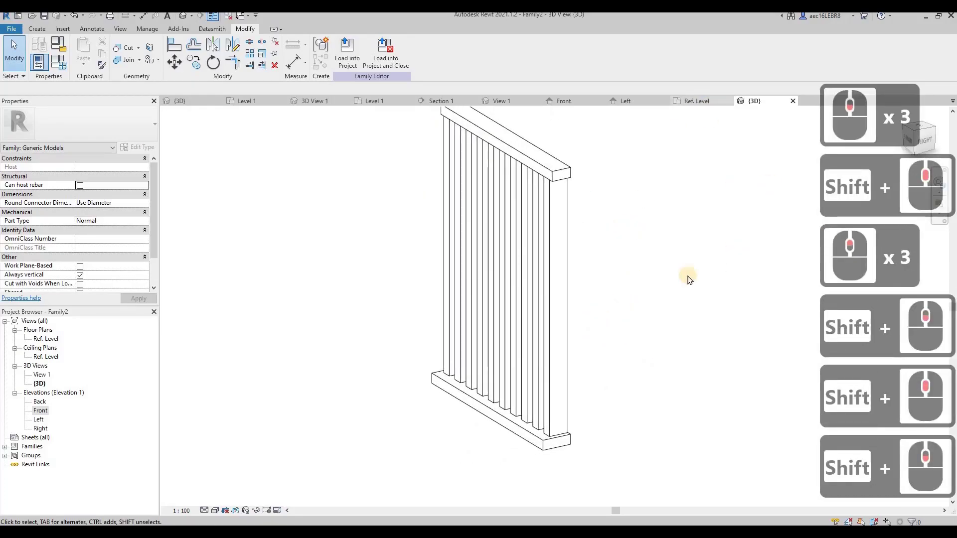
{"action": "scroll", "coordinate": [479, 335], "scroll_direction": "down", "scroll_amount": 2}
{"action": "middle_click_drag", "start_coordinate": [478, 335], "coordinate": [406, 201], "text": "shift"}
Select the whole louvre, check its element categories in the selection filter and clear the selection.
{"action": "left_click_drag", "start_coordinate": [410, 188], "coordinate": [618, 453]}
{"action": "left_click_drag", "start_coordinate": [573, 410], "coordinate": [573, 410]}
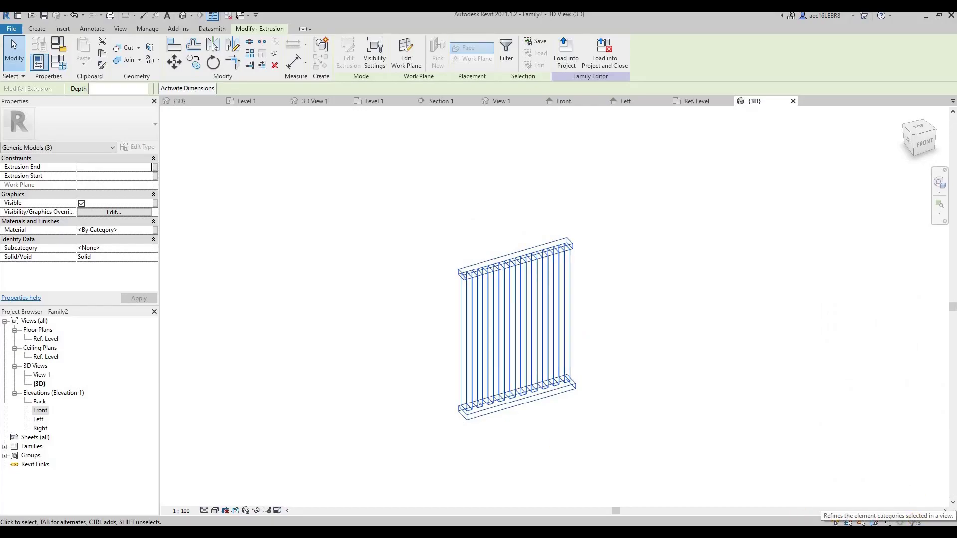
{"action": "left_click", "coordinate": [916, 522]}
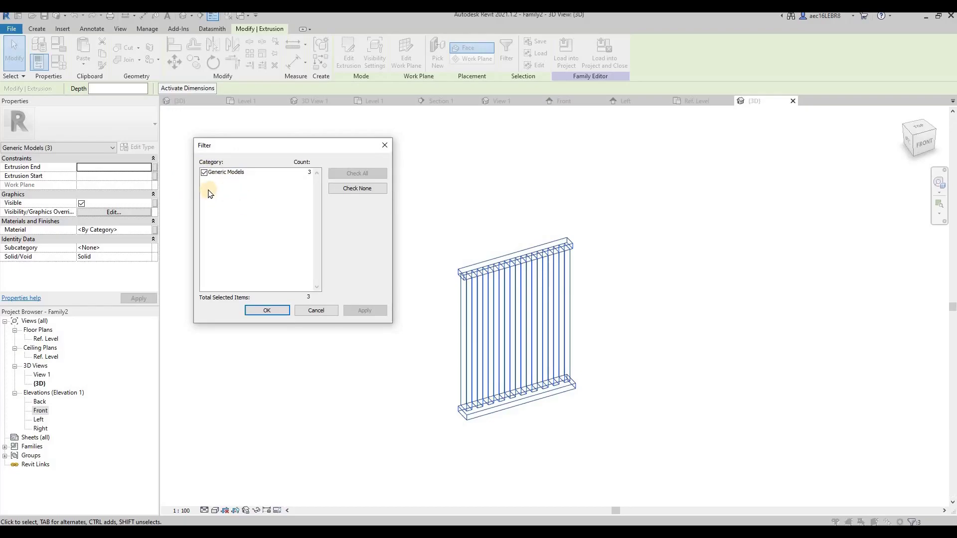
{"action": "left_click", "coordinate": [383, 145]}
{"action": "left_click", "coordinate": [433, 284]}
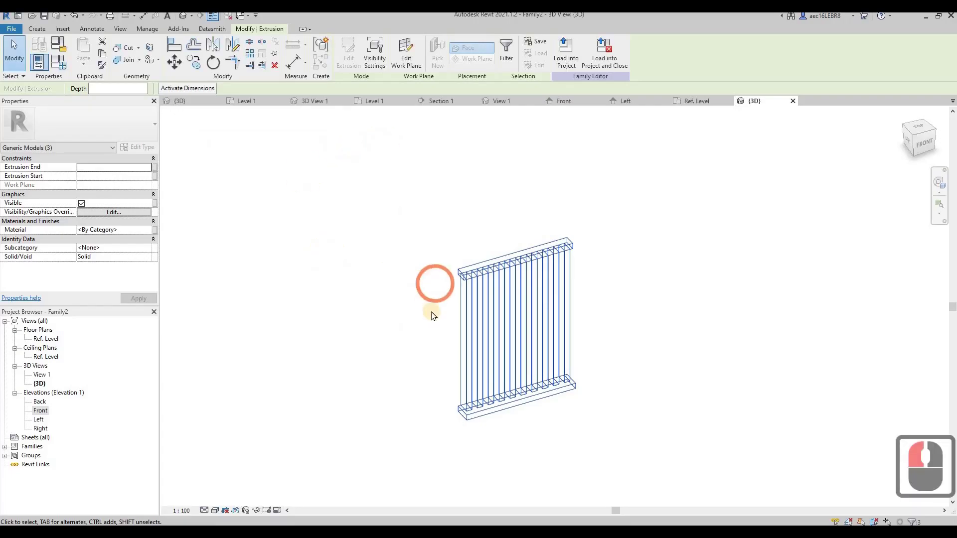
{"action": "key", "text": "Escape"}
{"action": "key", "text": "Escape"}
{"action": "left_click", "coordinate": [451, 347]}
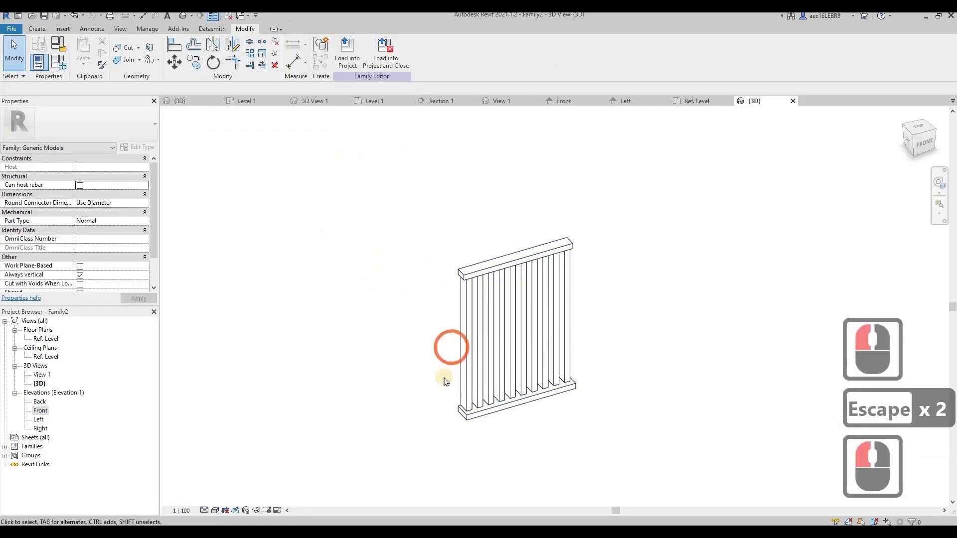
Draw two connected model lines diagonally across the louvre in the Ref. Level plan, the first about 1060 mm long, and return to 3D.
{"action": "left_click", "coordinate": [694, 102]}
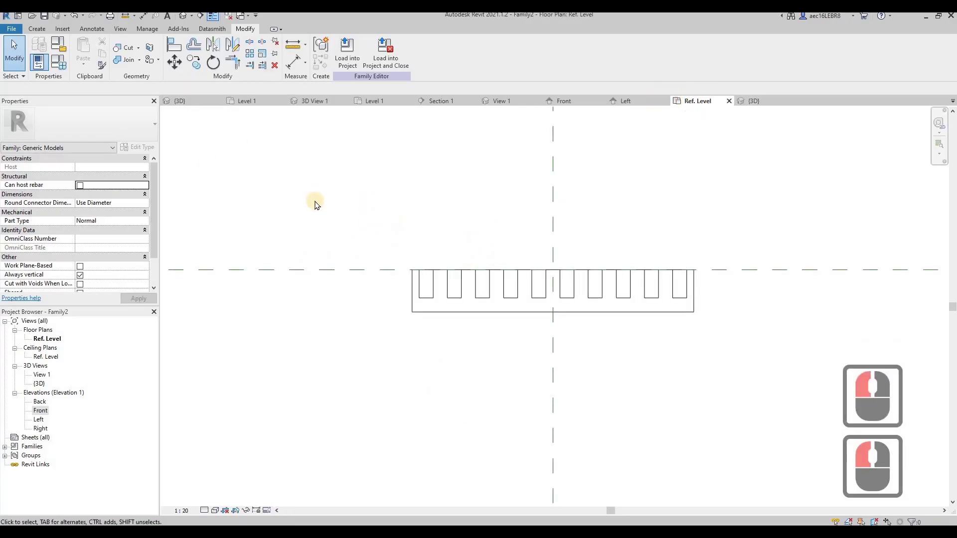
{"action": "left_click", "coordinate": [39, 30]}
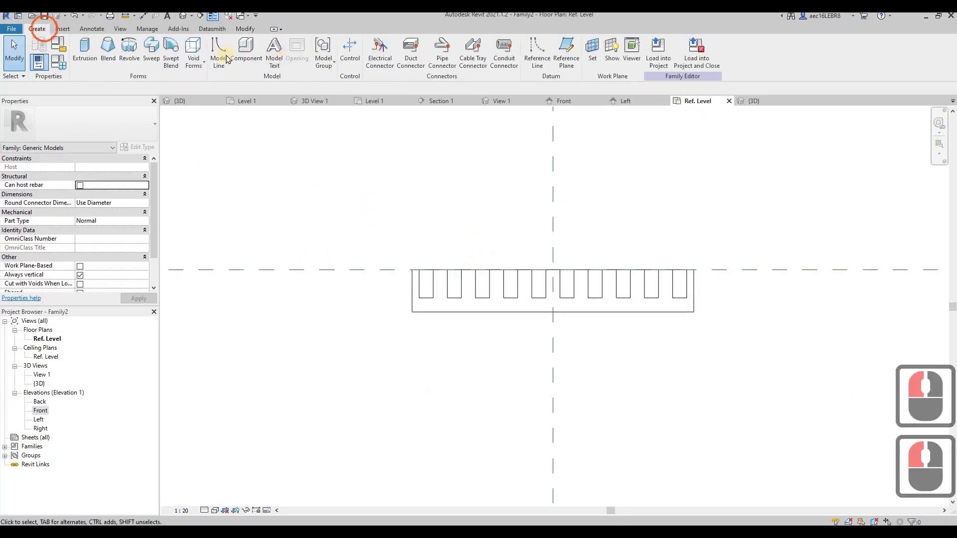
{"action": "left_click", "coordinate": [219, 54]}
{"action": "left_click", "coordinate": [369, 218]}
{"action": "left_click", "coordinate": [641, 348]}
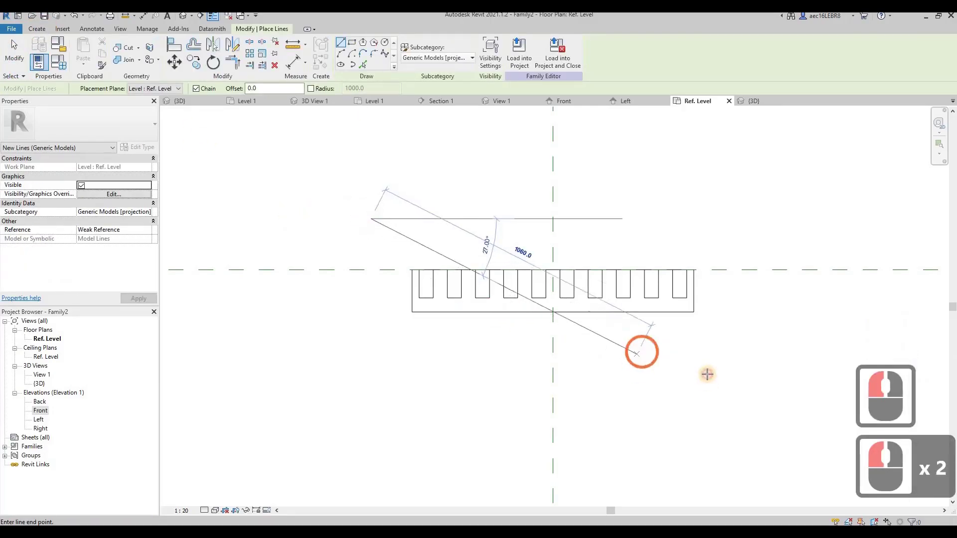
{"action": "left_click", "coordinate": [706, 376]}
{"action": "key", "text": "Escape"}
{"action": "key", "text": "Escape"}
{"action": "key", "text": "Escape"}
{"action": "left_click", "coordinate": [762, 100]}
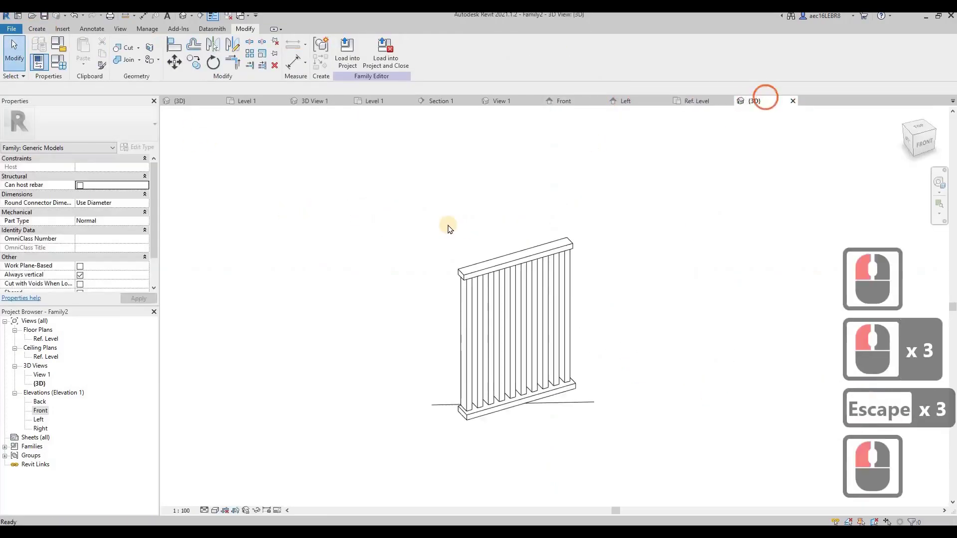
Select everything in the 3D view, filter the selection down to Lines (Generic Models) only, and delete the model line.
{"action": "left_click_drag", "start_coordinate": [358, 173], "coordinate": [687, 449]}
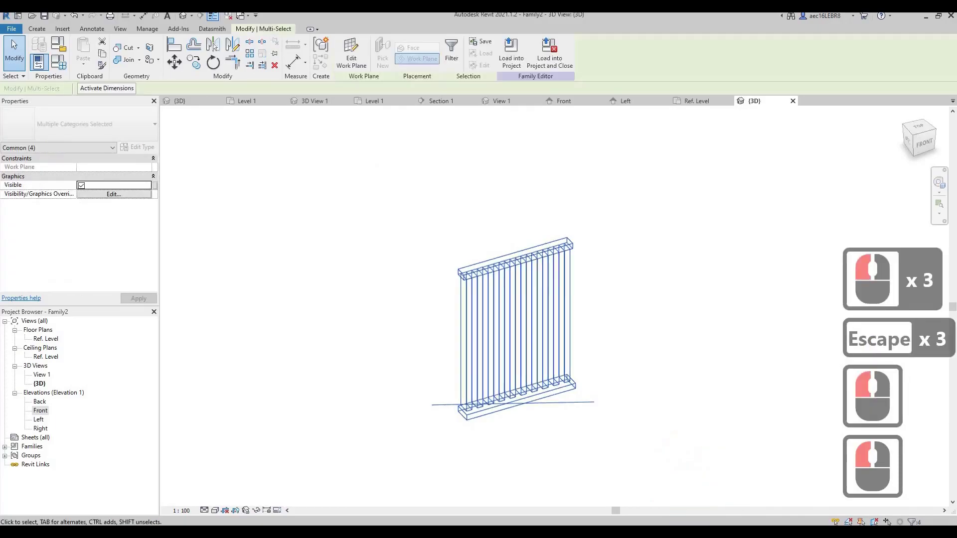
{"action": "left_click", "coordinate": [916, 522]}
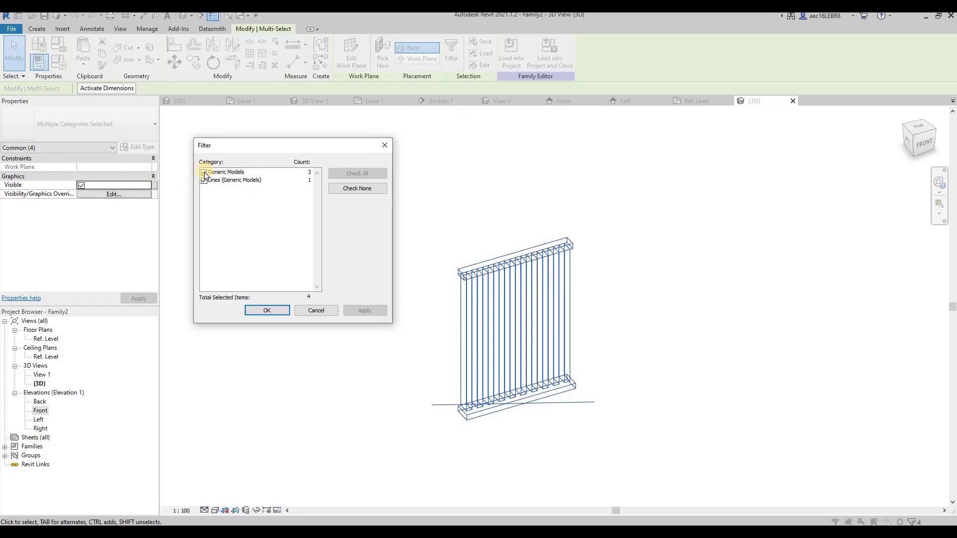
{"action": "left_click", "coordinate": [427, 225]}
{"action": "left_click", "coordinate": [281, 311]}
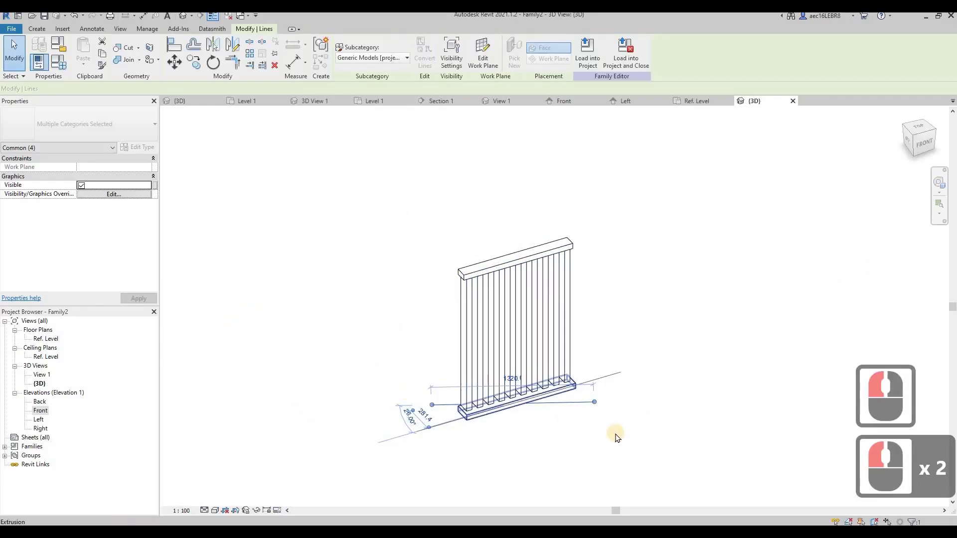
{"action": "left_click", "coordinate": [604, 405]}
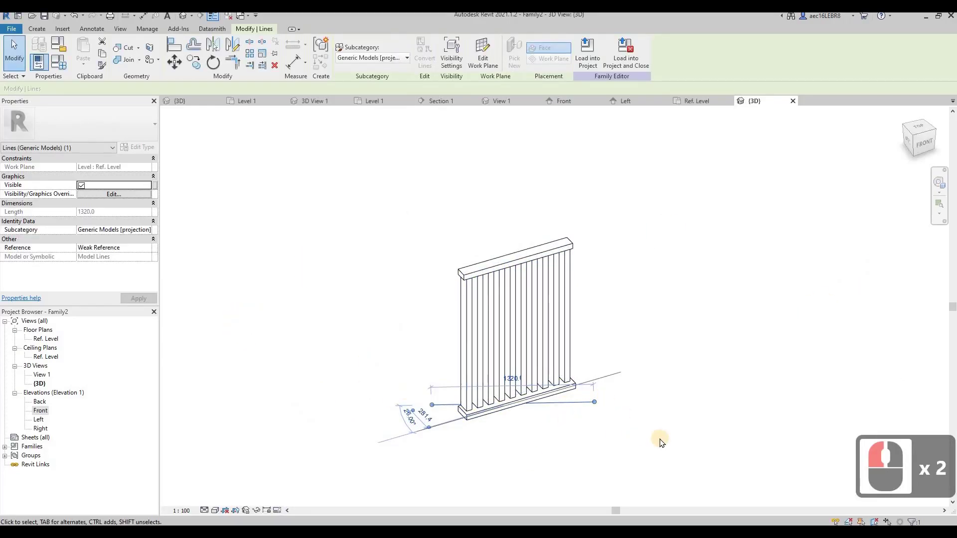
{"action": "key", "text": "Delete"}
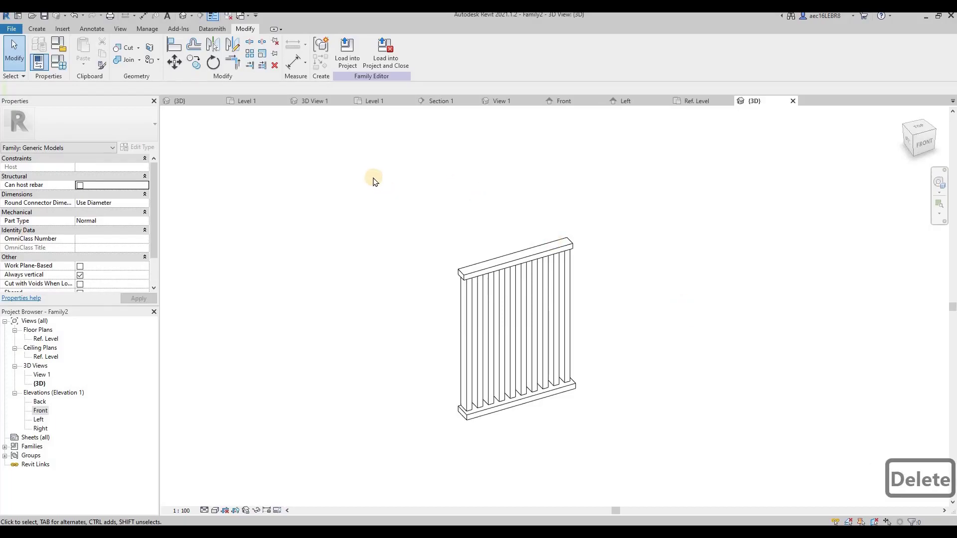
{"action": "left_click", "coordinate": [515, 252]}
{"action": "key", "text": "Escape"}
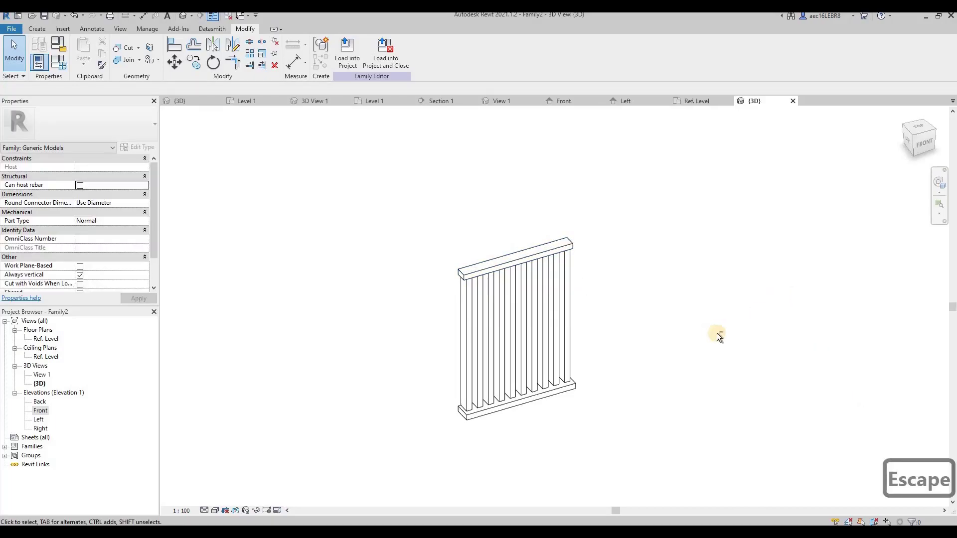
Associate the Material of all the louvre's extrusions with a new type family parameter named "Louvre material".
{"action": "middle_click_drag", "start_coordinate": [669, 345], "coordinate": [726, 330], "text": "shift"}
{"action": "left_click_drag", "start_coordinate": [690, 452], "coordinate": [80, 127]}
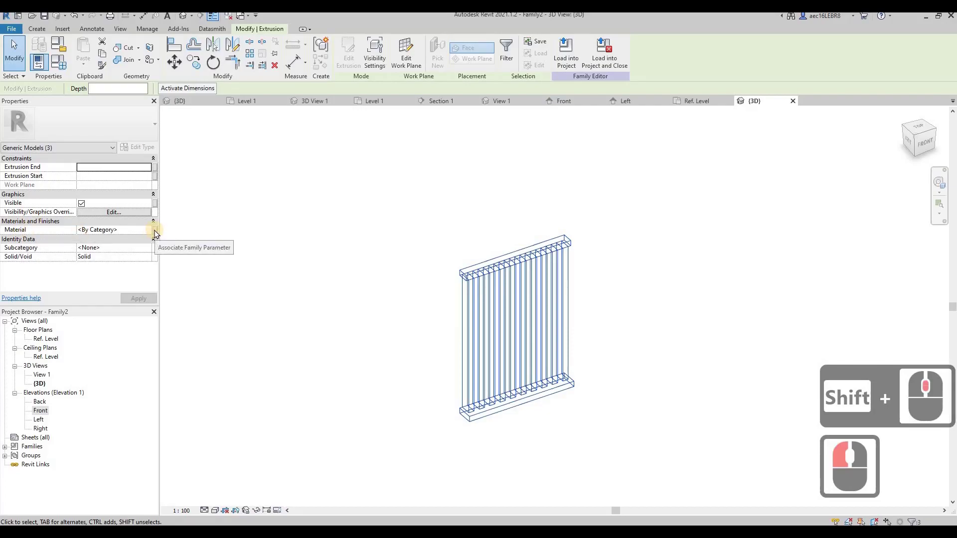
{"action": "left_click", "coordinate": [154, 231]}
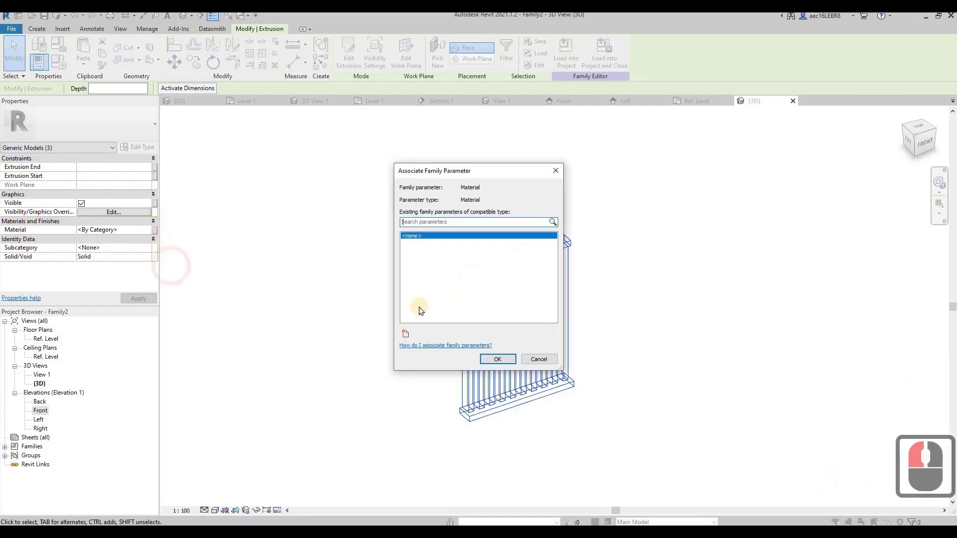
{"action": "left_click", "coordinate": [407, 334]}
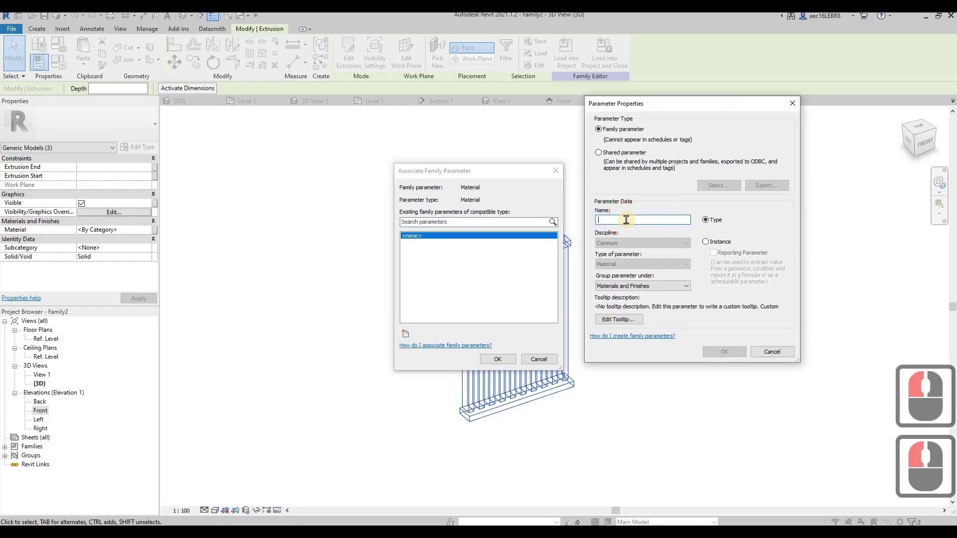
{"action": "type", "text": "Lo"}
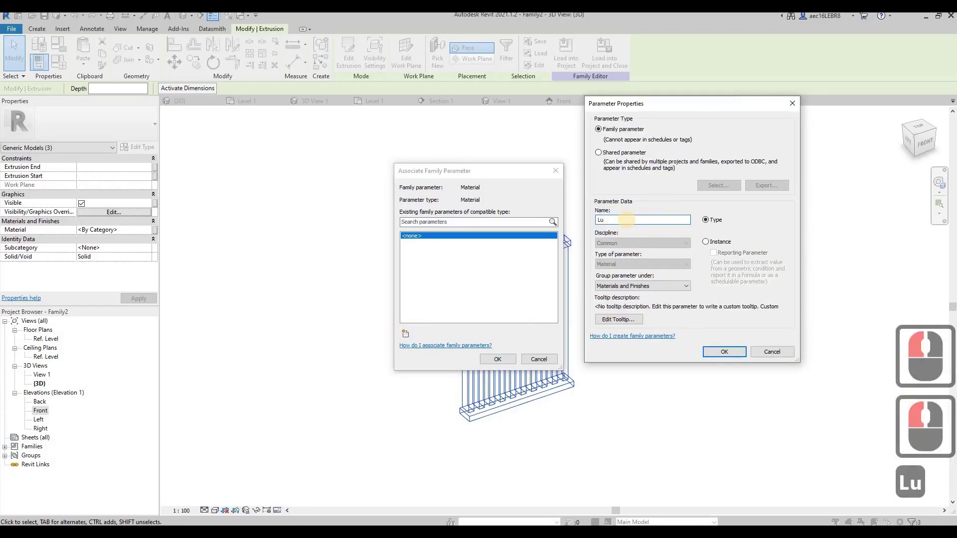
{"action": "type", "text": "u"}
{"action": "key", "text": "BackSpace"}
{"action": "type", "text": "ouver"}
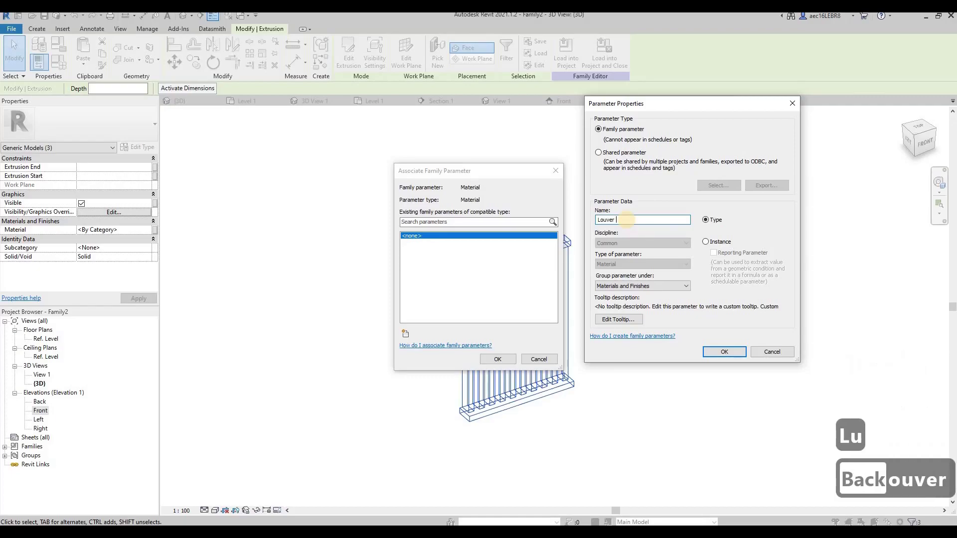
{"action": "key", "text": "BackSpace"}
{"action": "key", "text": "BackSpace"}
{"action": "key", "text": "BackSpace"}
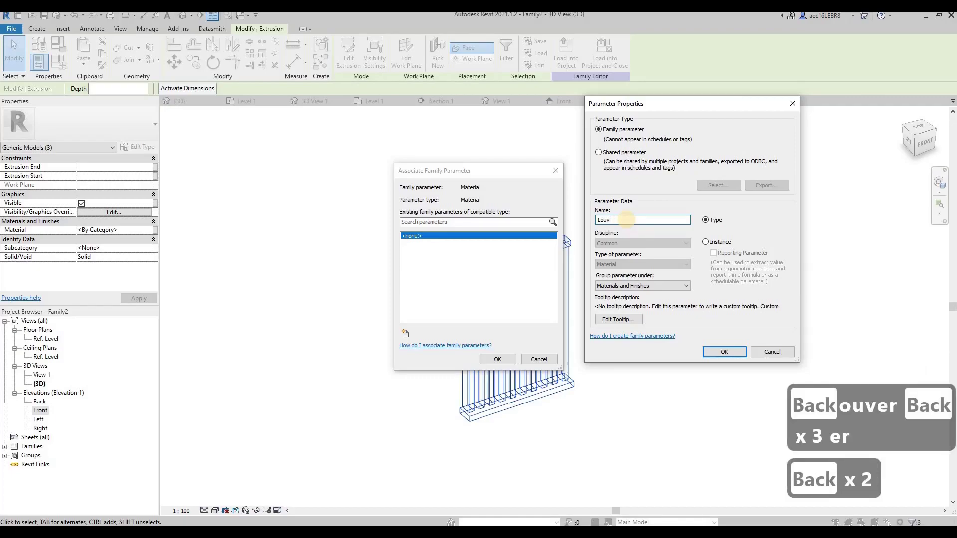
{"action": "type", "text": "re mat"}
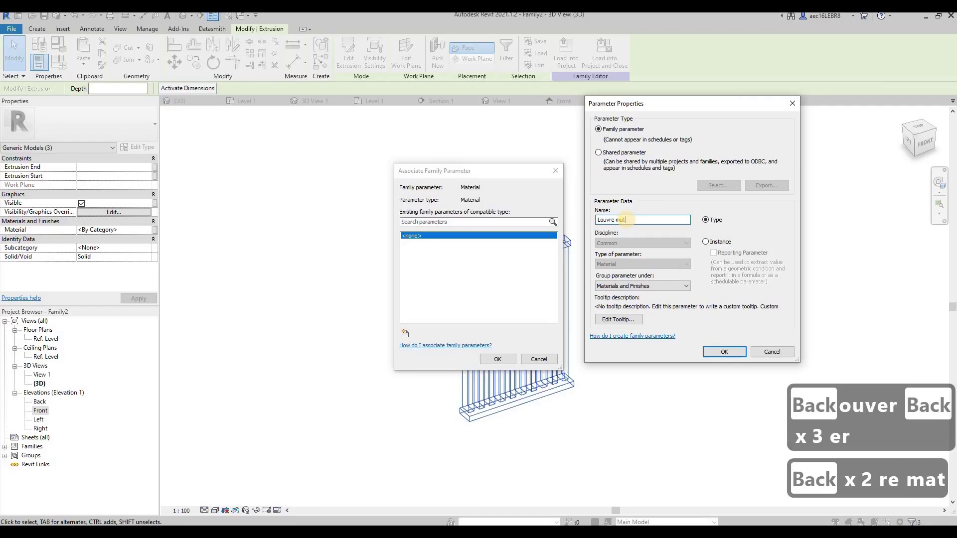
{"action": "type", "text": "erial"}
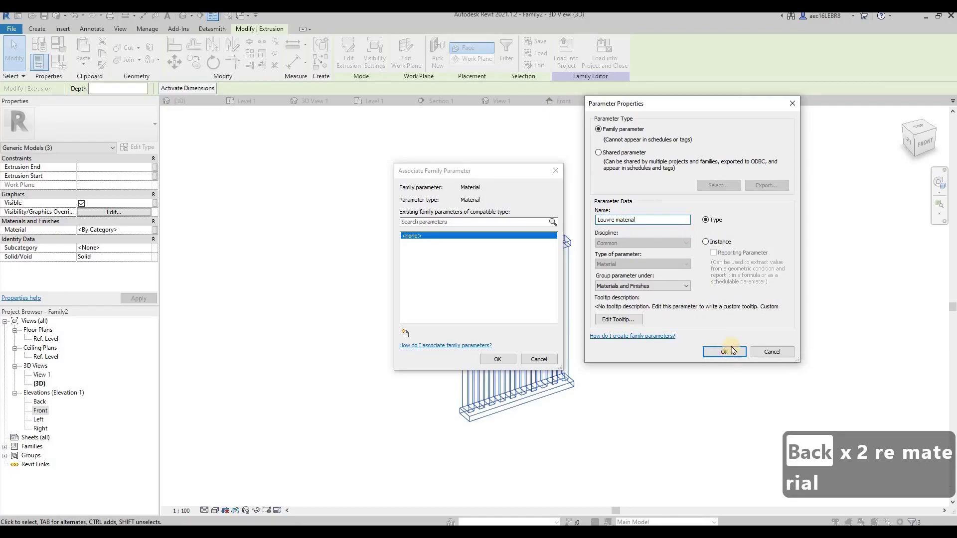
{"action": "left_click", "coordinate": [733, 350]}
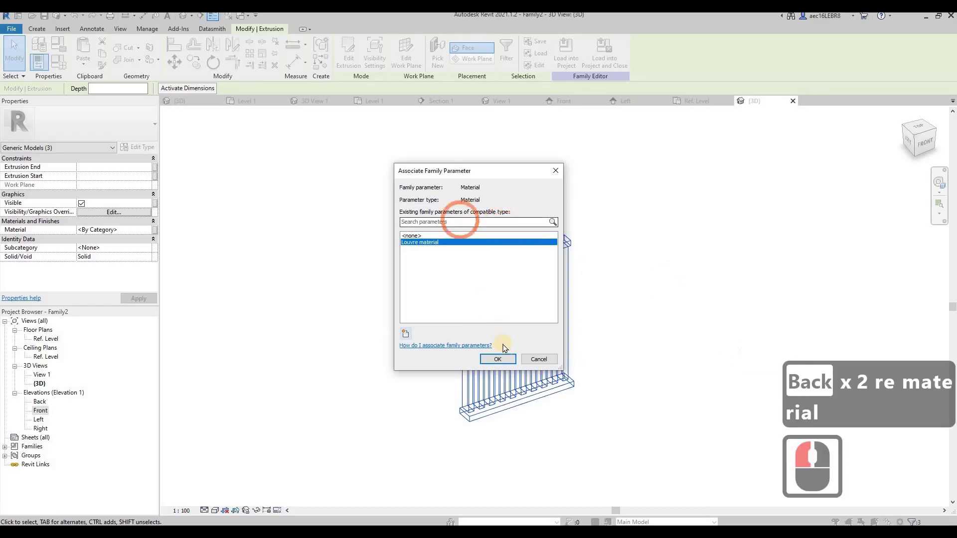
{"action": "left_click", "coordinate": [683, 321]}
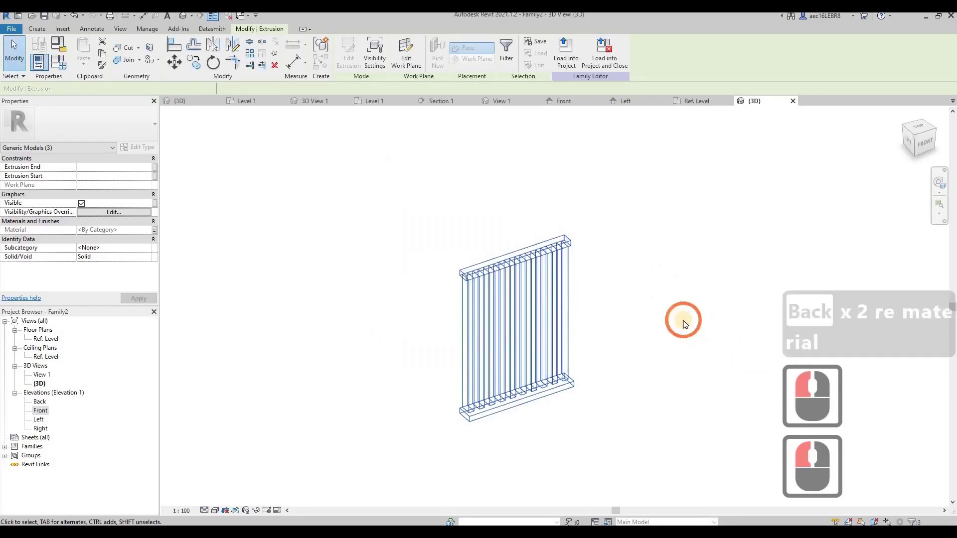
Select the louvre's slats and top bar individually to inspect their properties, and clear the selection.
{"action": "left_click", "coordinate": [669, 311]}
{"action": "left_click", "coordinate": [529, 255]}
{"action": "left_click", "coordinate": [650, 281]}
{"action": "left_click", "coordinate": [450, 65]}
{"action": "left_click", "coordinate": [667, 232]}
{"action": "left_click", "coordinate": [481, 236]}
{"action": "left_click", "coordinate": [502, 237]}
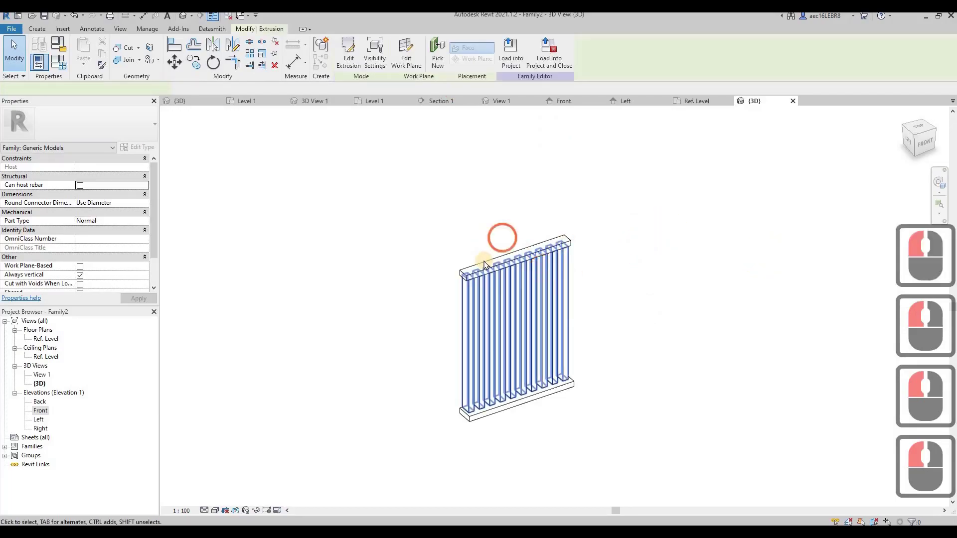
{"action": "left_click", "coordinate": [484, 259]}
{"action": "left_click", "coordinate": [646, 250]}
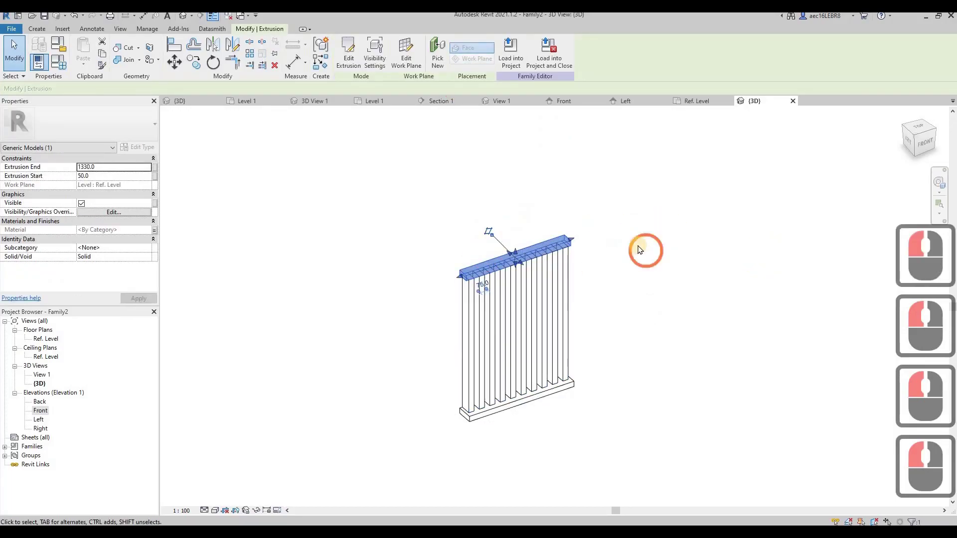
{"action": "left_click", "coordinate": [403, 272]}
{"action": "left_click", "coordinate": [278, 274]}
{"action": "left_click", "coordinate": [279, 288]}
{"action": "left_click", "coordinate": [344, 293]}
{"action": "left_click", "coordinate": [636, 167]}
{"action": "left_click", "coordinate": [601, 299]}
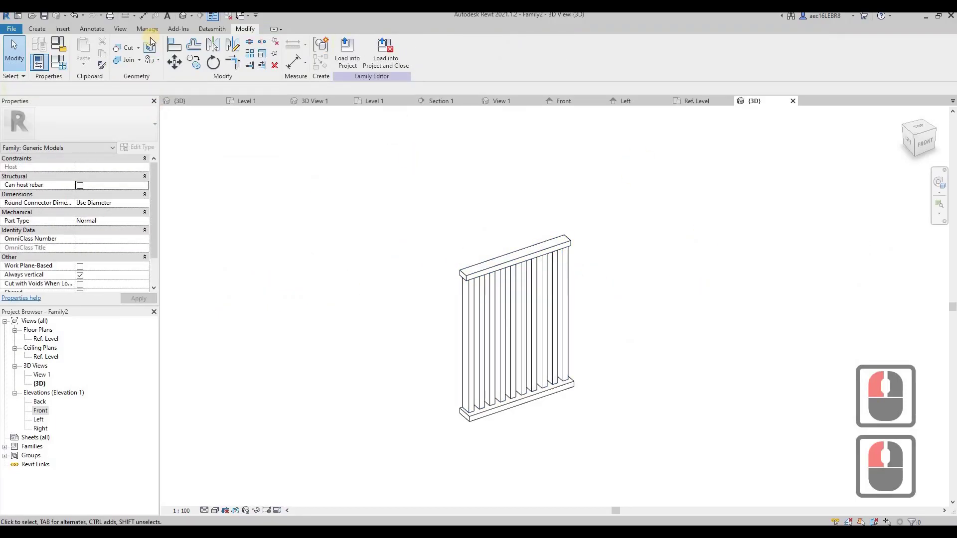
{"action": "left_click", "coordinate": [662, 248]}
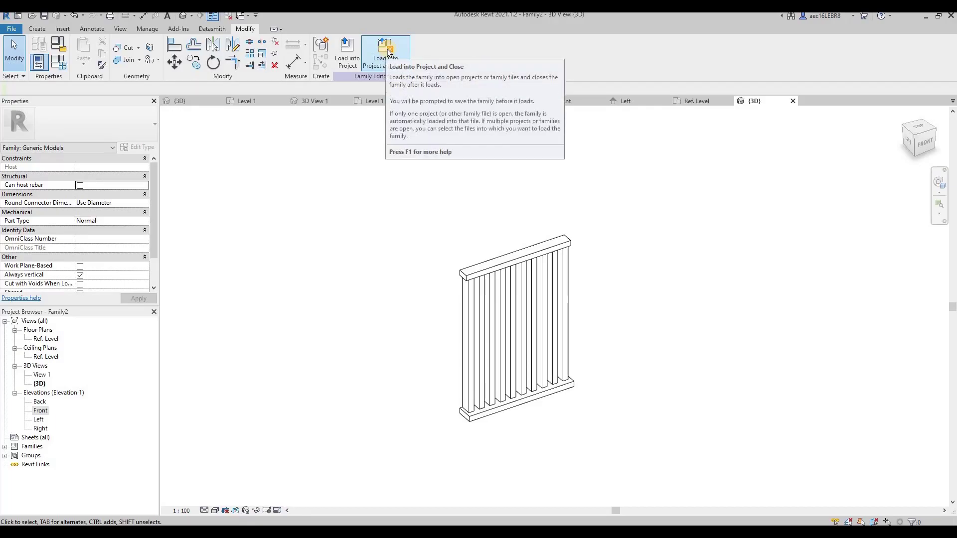
Load the family into MySampleProject-Architecture.rvt and close it, saving it as "Louvre window" in the Online Training (Free) folder under Online Classes.
{"action": "left_click", "coordinate": [413, 52]}
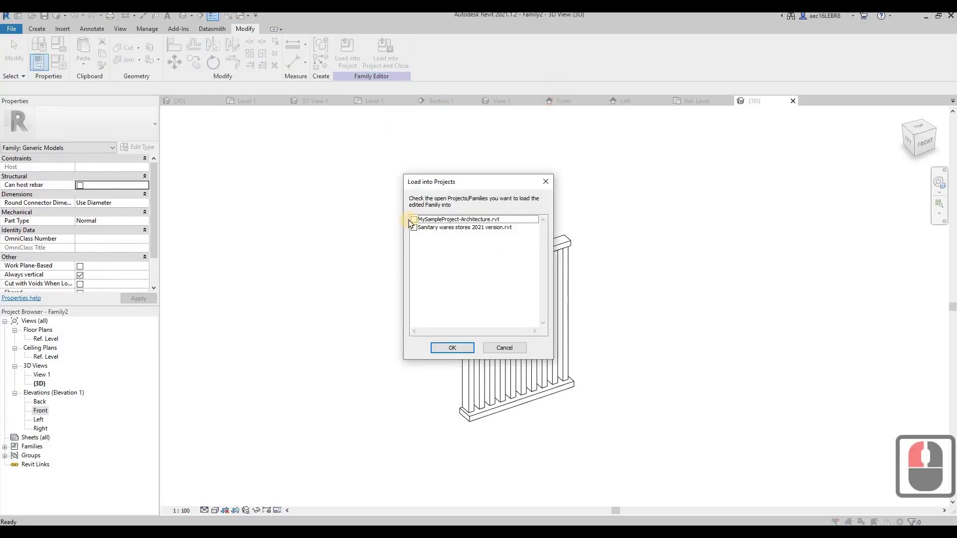
{"action": "double_click", "coordinate": [463, 352]}
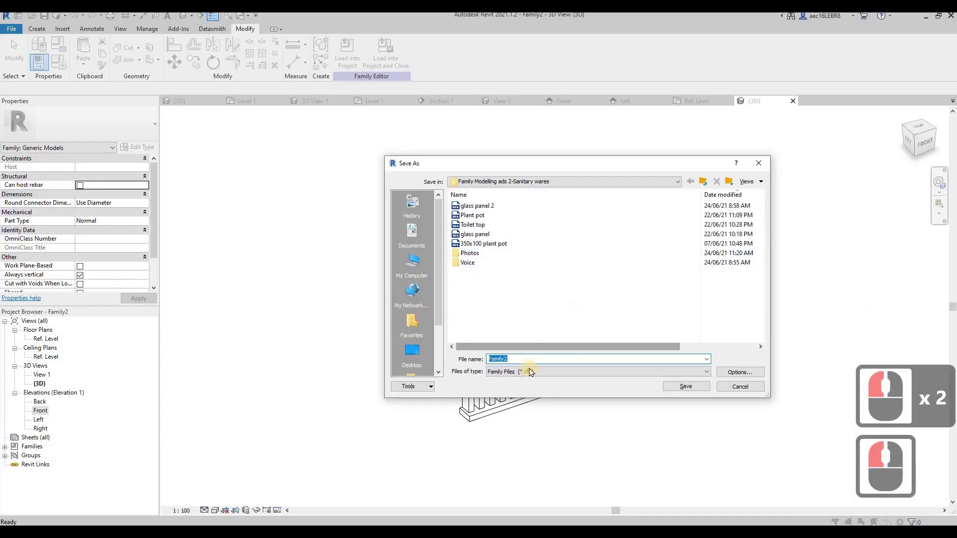
{"action": "left_click", "coordinate": [412, 354]}
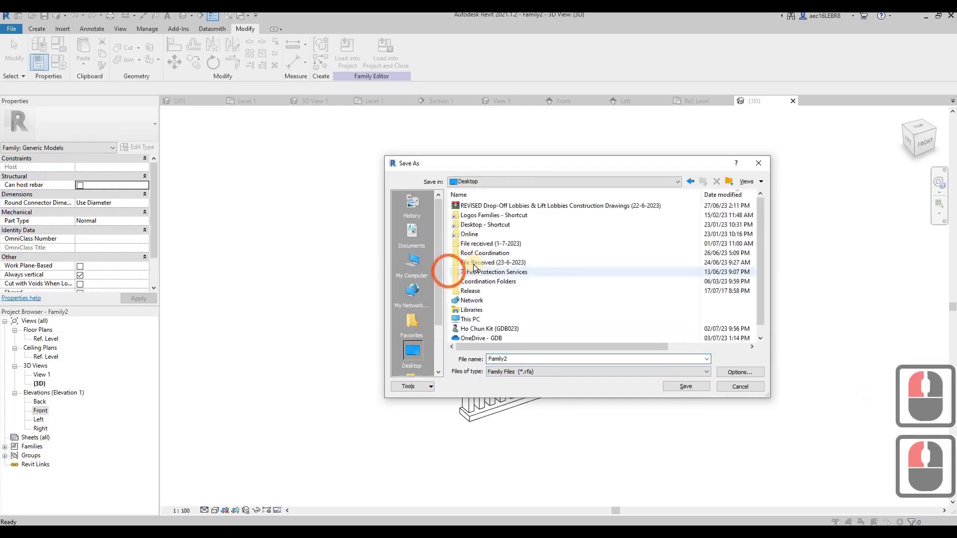
{"action": "double_click", "coordinate": [493, 234]}
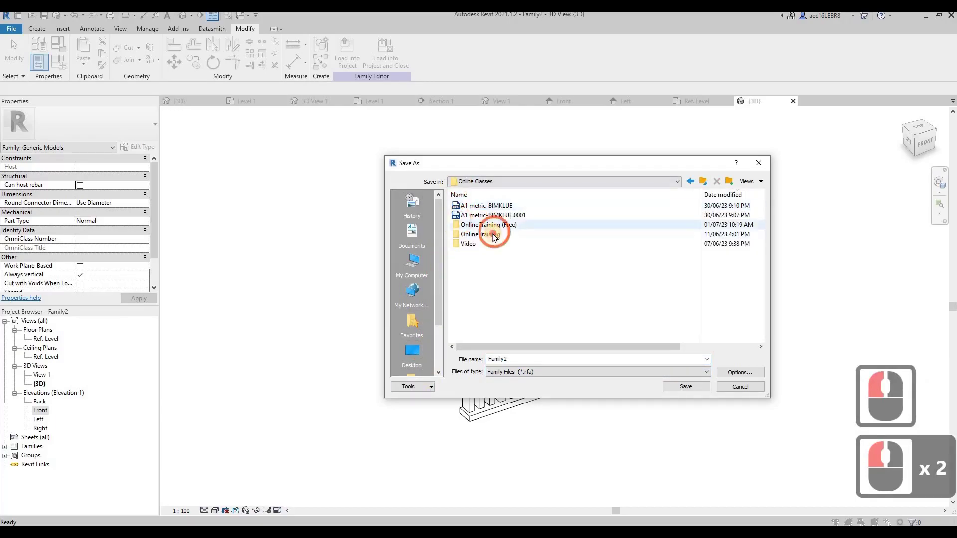
{"action": "double_click", "coordinate": [484, 225]}
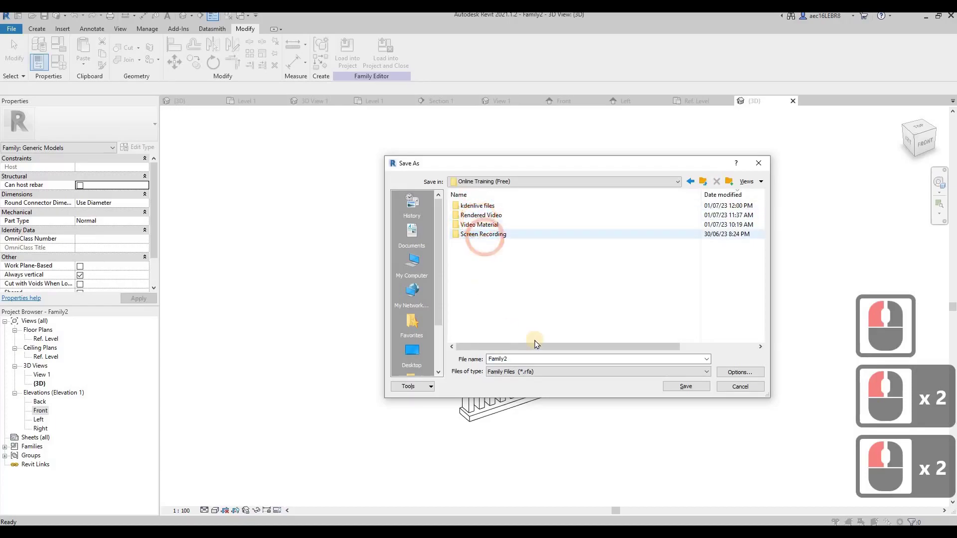
{"action": "double_click", "coordinate": [532, 359]}
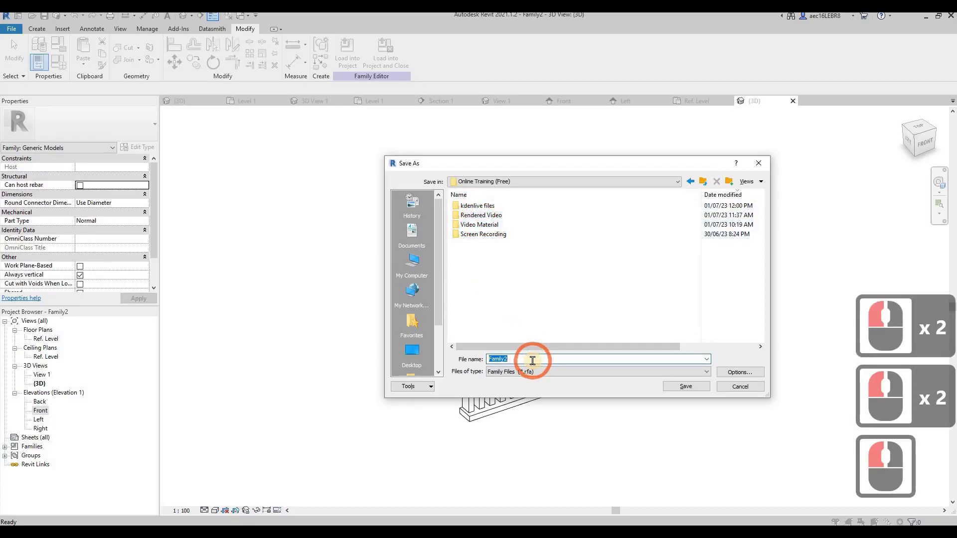
{"action": "type", "text": "Lo"}
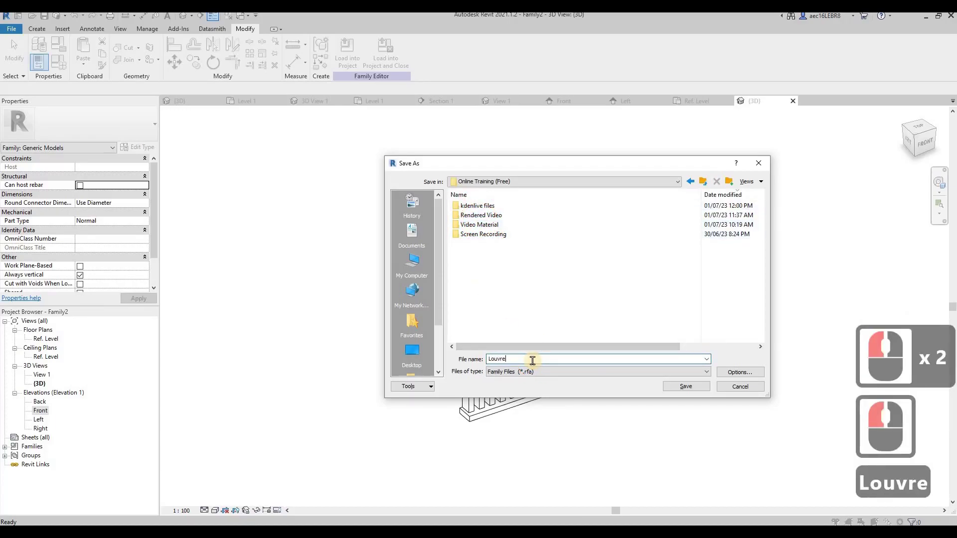
{"action": "type", "text": "uvre "}
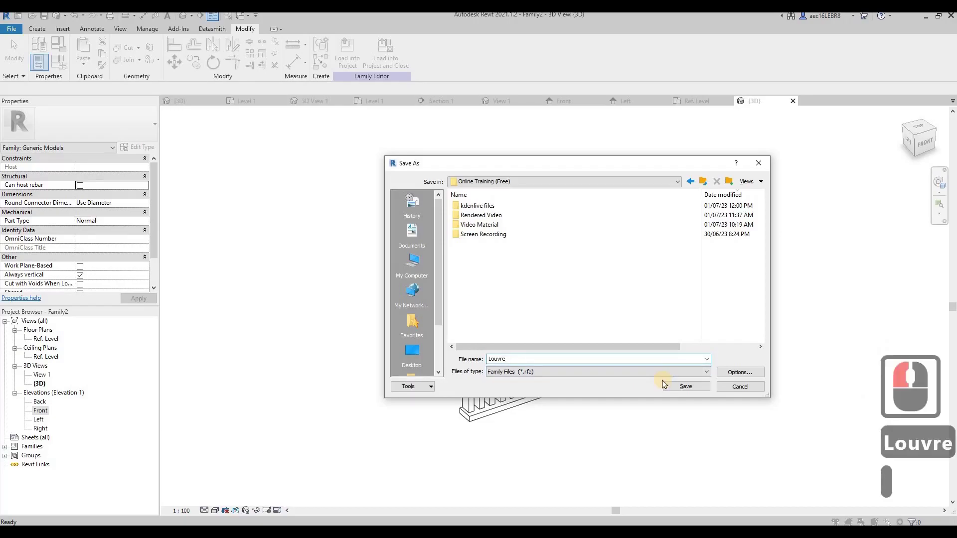
{"action": "type", "text": "window"}
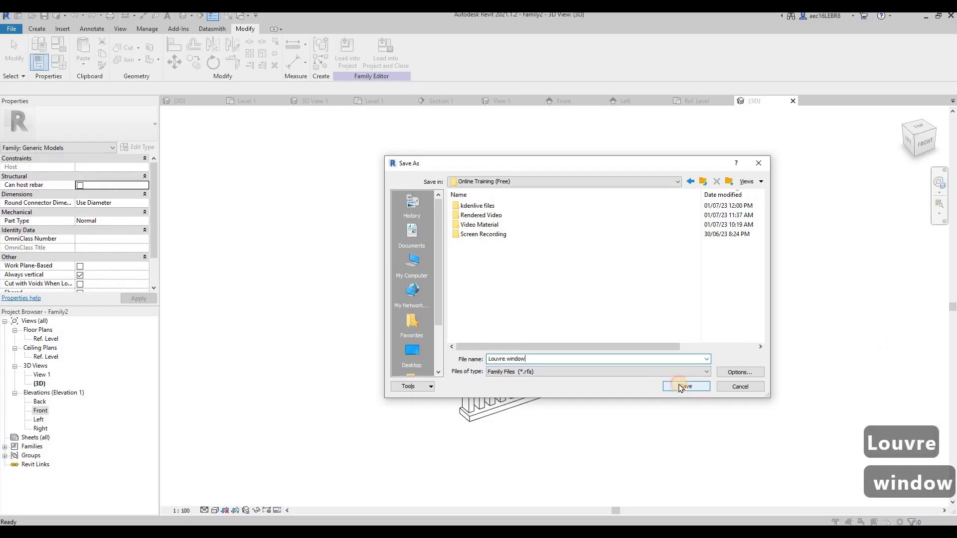
{"action": "left_click", "coordinate": [681, 387]}
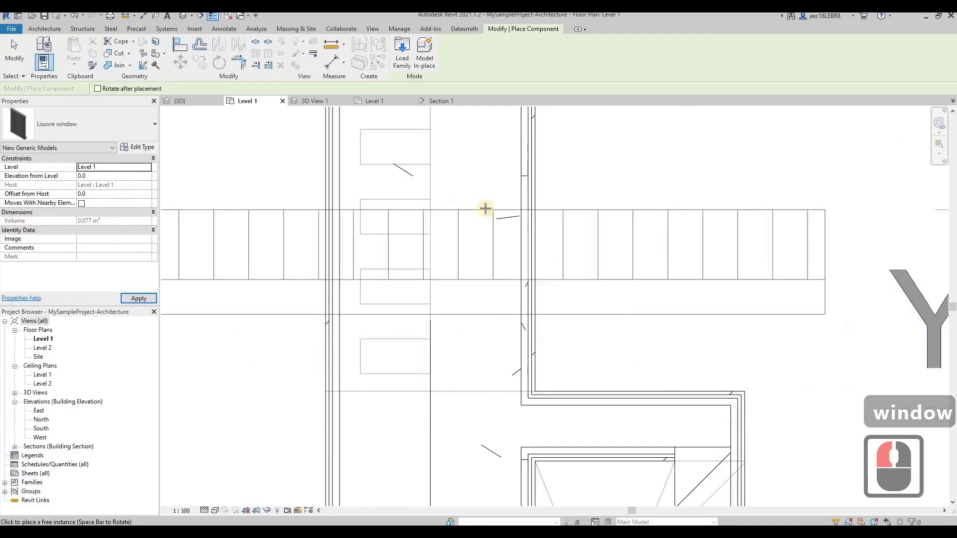
Place one Louvre window instance in the Level 1 plan, outside the wall to the left of the yard.
{"action": "scroll", "coordinate": [361, 207], "scroll_direction": "down", "scroll_amount": 9}
{"action": "left_click", "coordinate": [335, 228]}
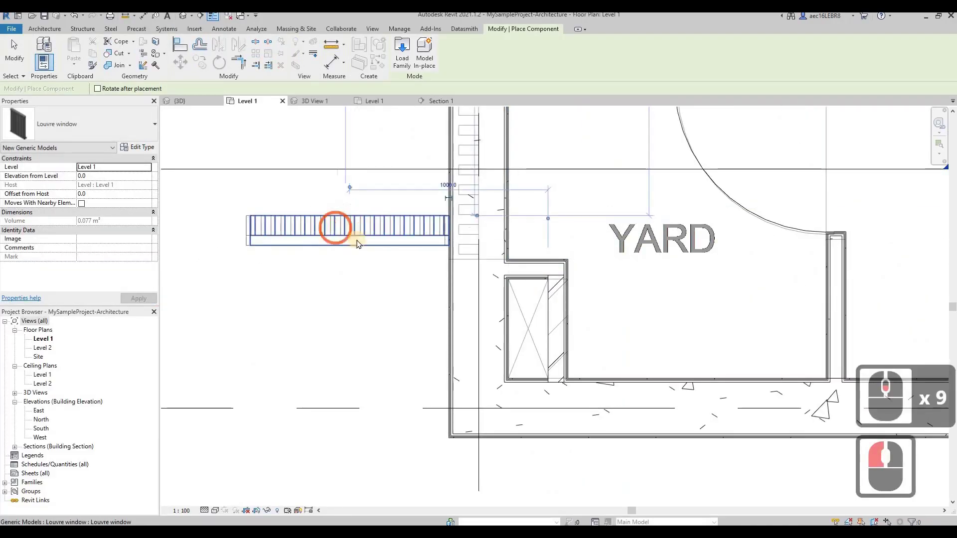
{"action": "key", "text": "Escape"}
{"action": "key", "text": "Escape"}
Open the placed louvre's family for editing and change its family category to Windows.
{"action": "left_click", "coordinate": [357, 235]}
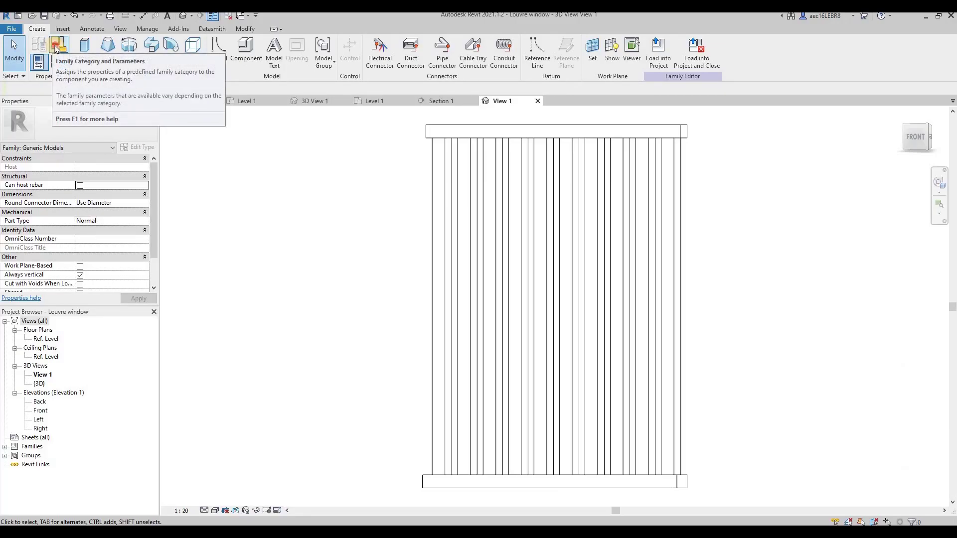
{"action": "left_click", "coordinate": [56, 47]}
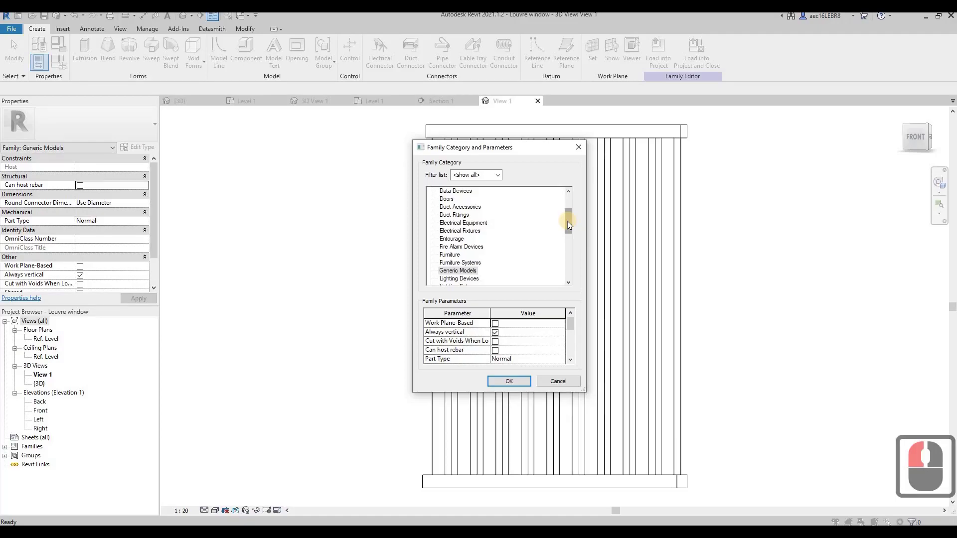
{"action": "left_click_drag", "start_coordinate": [569, 224], "coordinate": [441, 282]}
{"action": "double_click", "coordinate": [441, 280]}
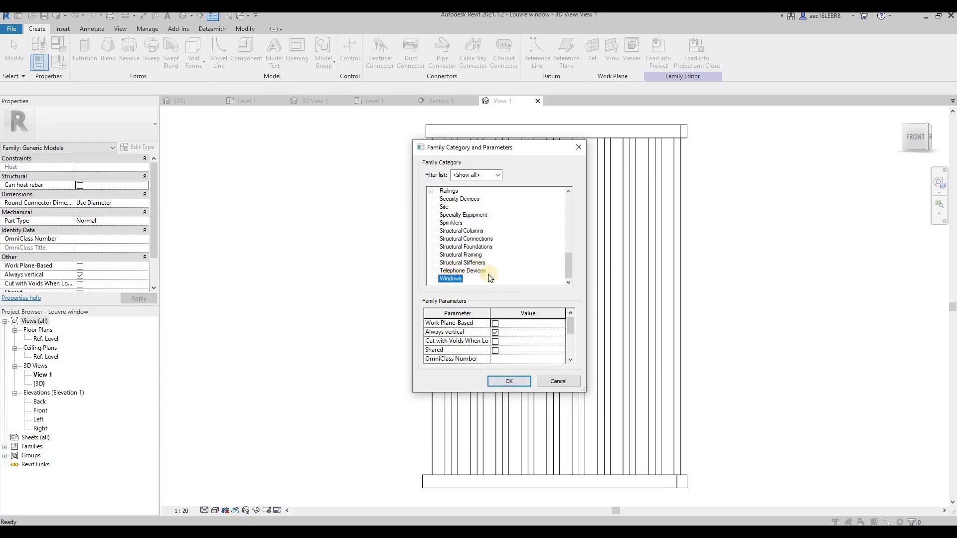
{"action": "left_click", "coordinate": [500, 380]}
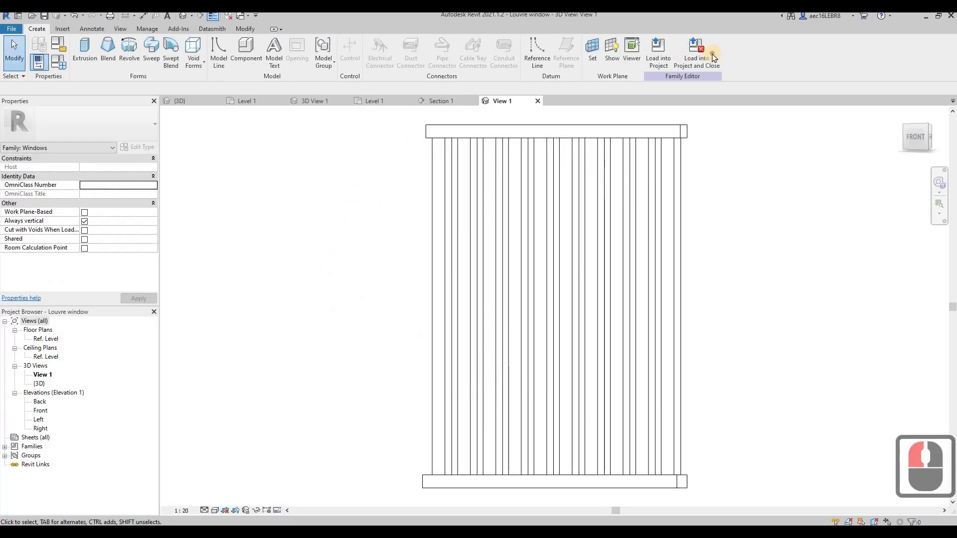
Load the louvre family into MySampleProject-Architecture.rvt and close it, replacing the saved file and overwriting the existing version and its parameter values.
{"action": "left_click", "coordinate": [714, 58]}
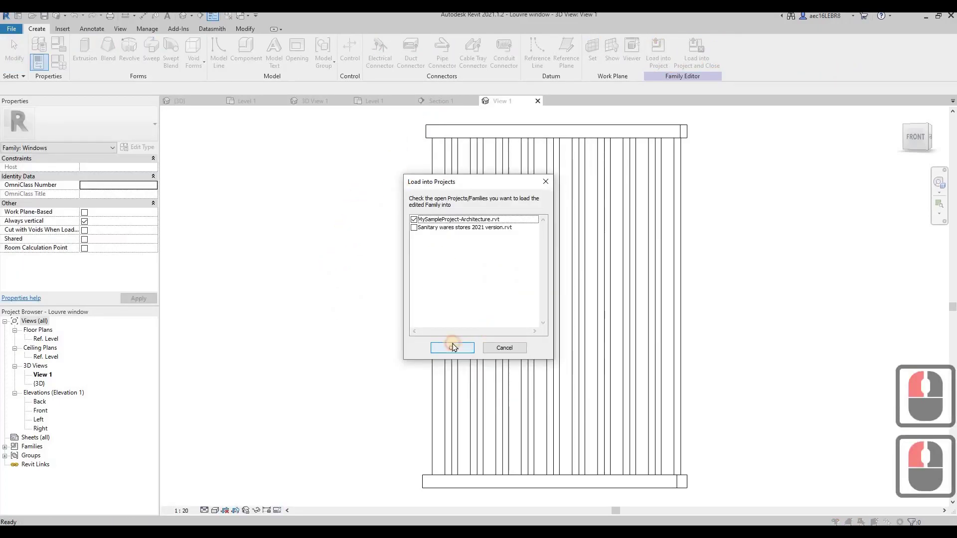
{"action": "left_click", "coordinate": [453, 348]}
{"action": "left_click", "coordinate": [455, 278]}
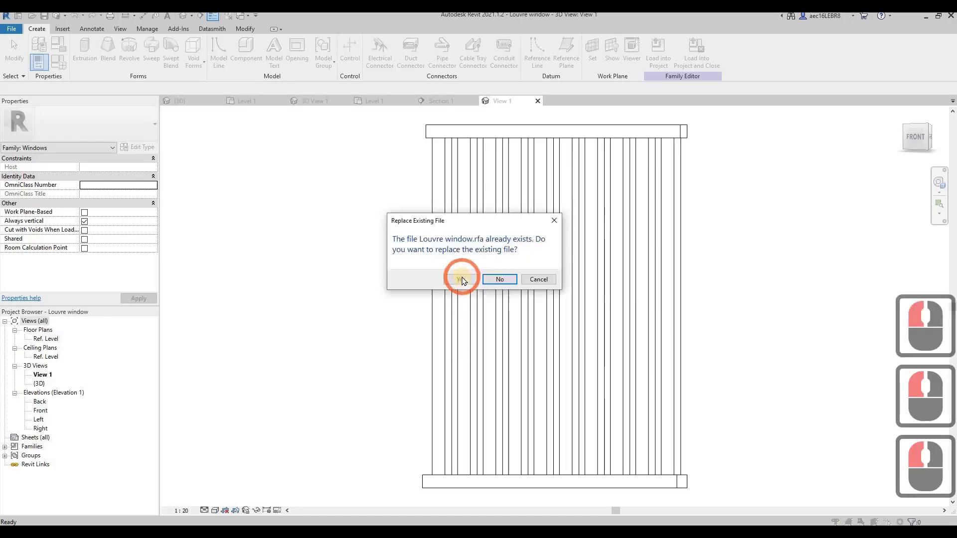
{"action": "left_click", "coordinate": [461, 280]}
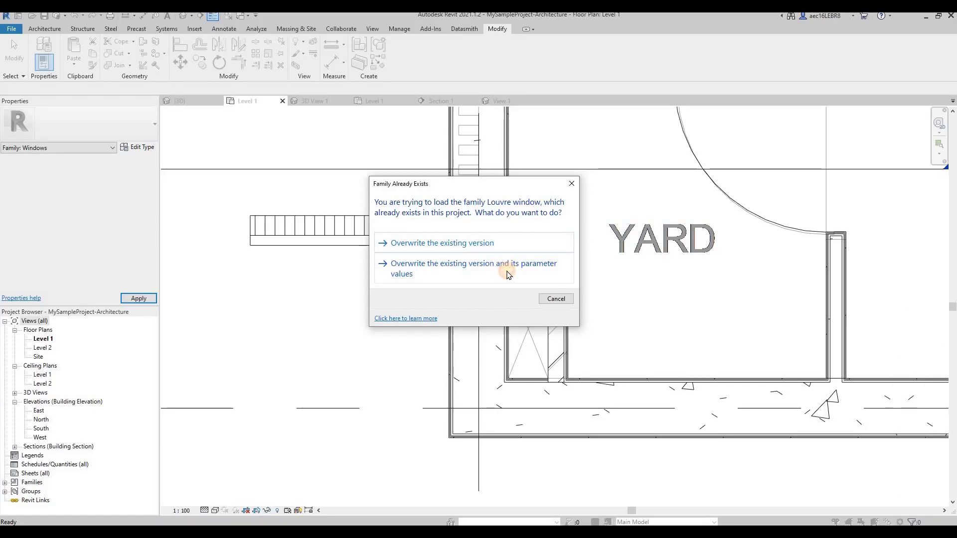
{"action": "left_click", "coordinate": [508, 274]}
Rotate the placed louvre window by 90° in the Level 1 plan.
{"action": "left_click", "coordinate": [375, 234]}
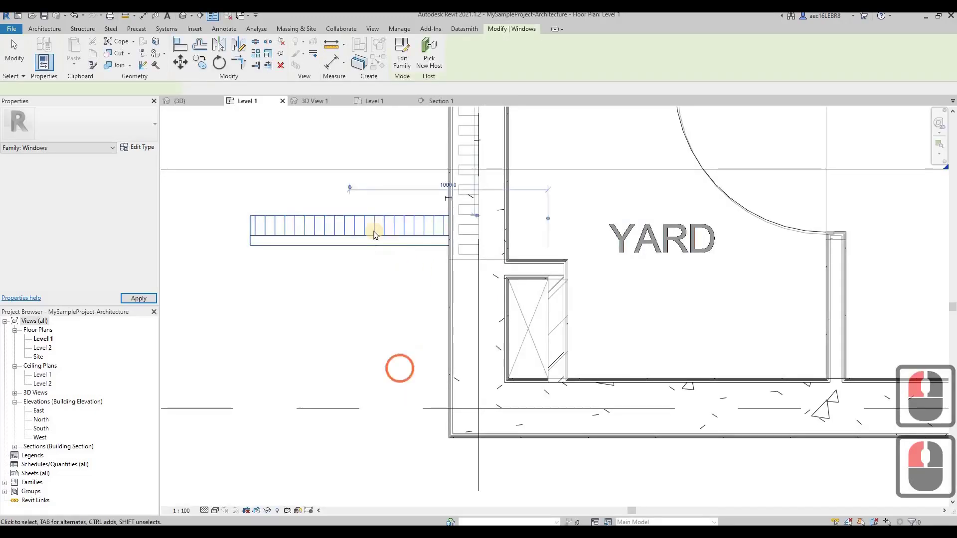
{"action": "scroll", "coordinate": [334, 309], "scroll_direction": "down", "scroll_amount": 3}
{"action": "scroll", "coordinate": [324, 279], "scroll_direction": "up", "scroll_amount": 2}
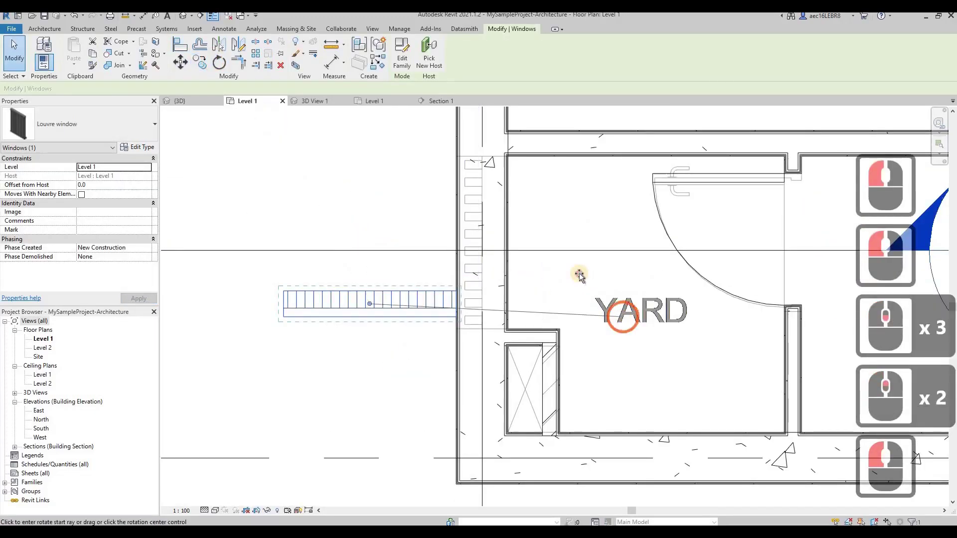
{"action": "left_click", "coordinate": [579, 274]}
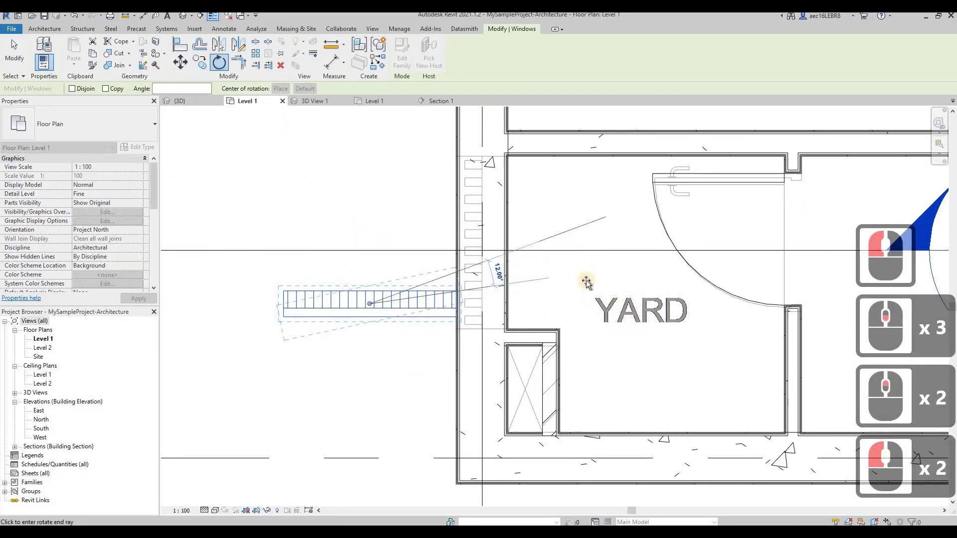
{"action": "type", "text": "90"}
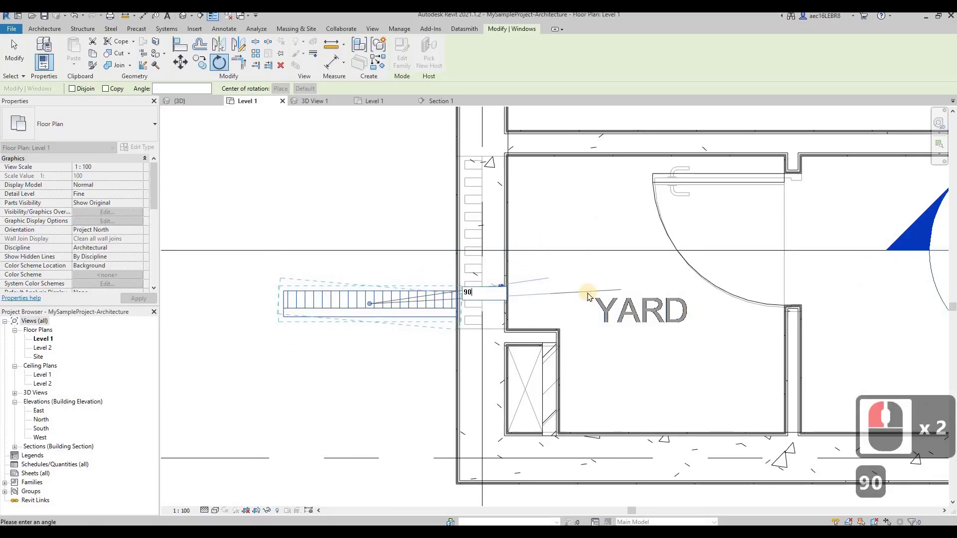
{"action": "key", "text": "Return"}
{"action": "key", "text": "Escape"}
{"action": "key", "text": "Escape"}
Move the louvre window by its upper corner into the wall opening beside the yard, snapping to the grid line and the opening's edge.
{"action": "left_click", "coordinate": [375, 226]}
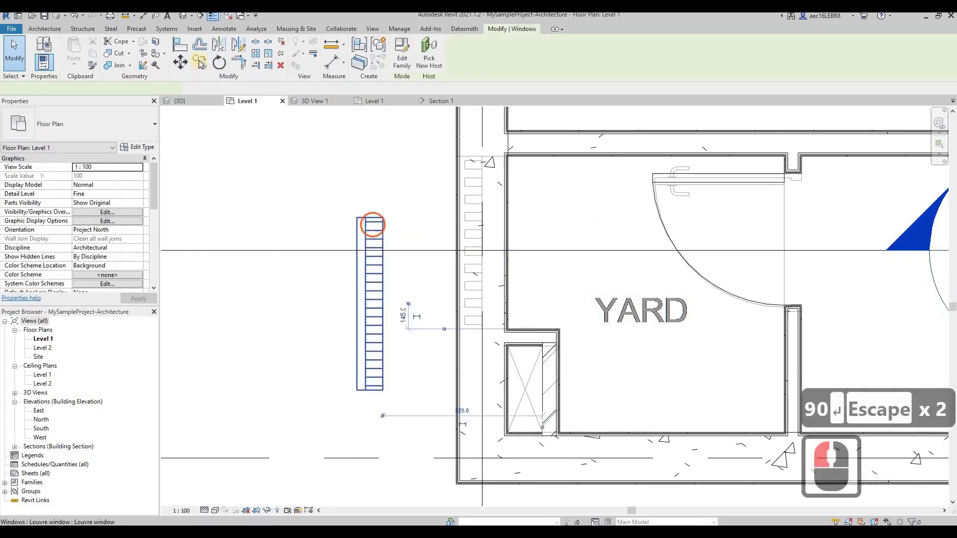
{"action": "left_click", "coordinate": [384, 218]}
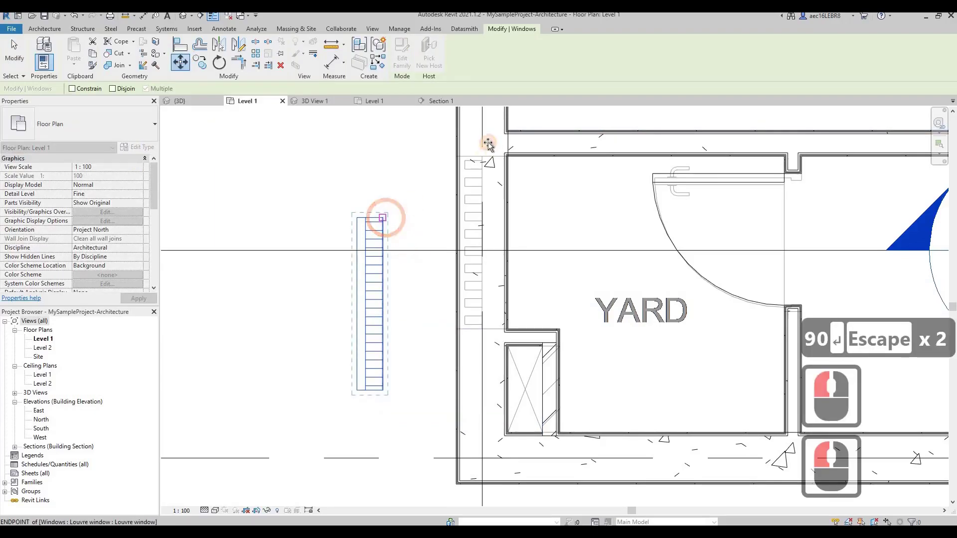
{"action": "scroll", "coordinate": [484, 150], "scroll_direction": "up", "scroll_amount": 2}
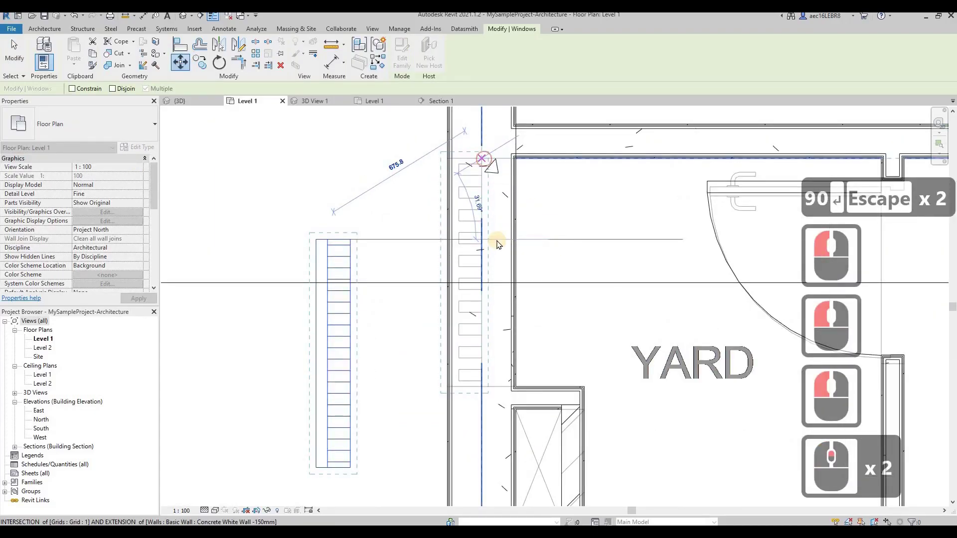
{"action": "left_click", "coordinate": [496, 238]}
{"action": "key", "text": "Escape"}
Open the section view of the section line that runs through the yard.
{"action": "scroll", "coordinate": [563, 271], "scroll_direction": "down", "scroll_amount": 2}
{"action": "left_click", "coordinate": [620, 268]}
{"action": "right_click", "coordinate": [606, 268]}
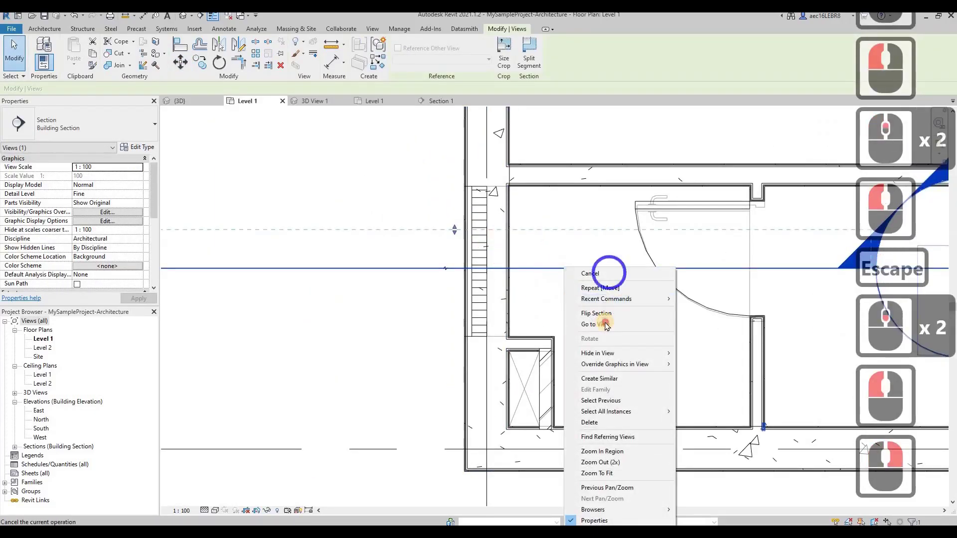
{"action": "left_click", "coordinate": [613, 322]}
{"action": "scroll", "coordinate": [489, 378], "scroll_direction": "up", "scroll_amount": 7}
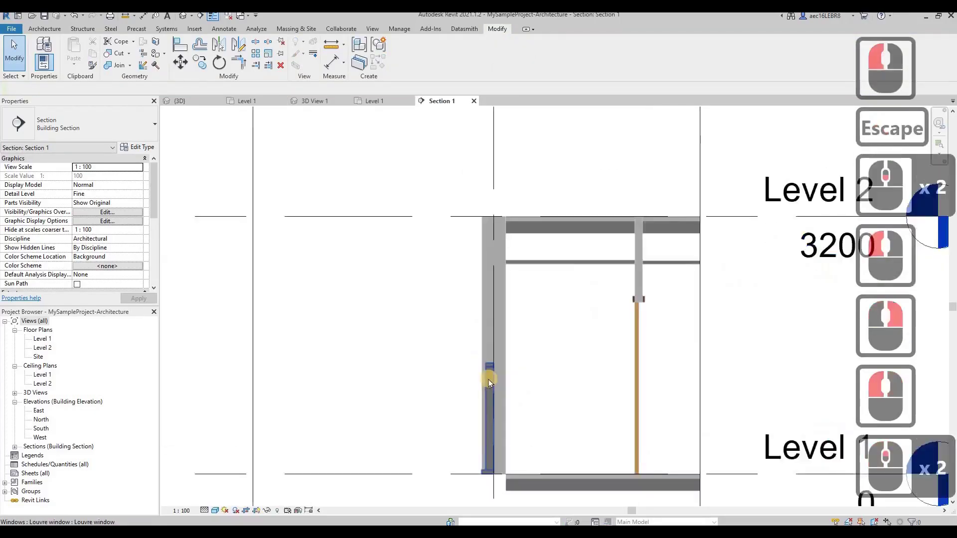
Open the louvre's family for editing from the section view and turn its 3D view to show the side.
{"action": "left_click", "coordinate": [460, 234]}
{"action": "scroll", "coordinate": [460, 235], "scroll_direction": "down", "scroll_amount": 2}
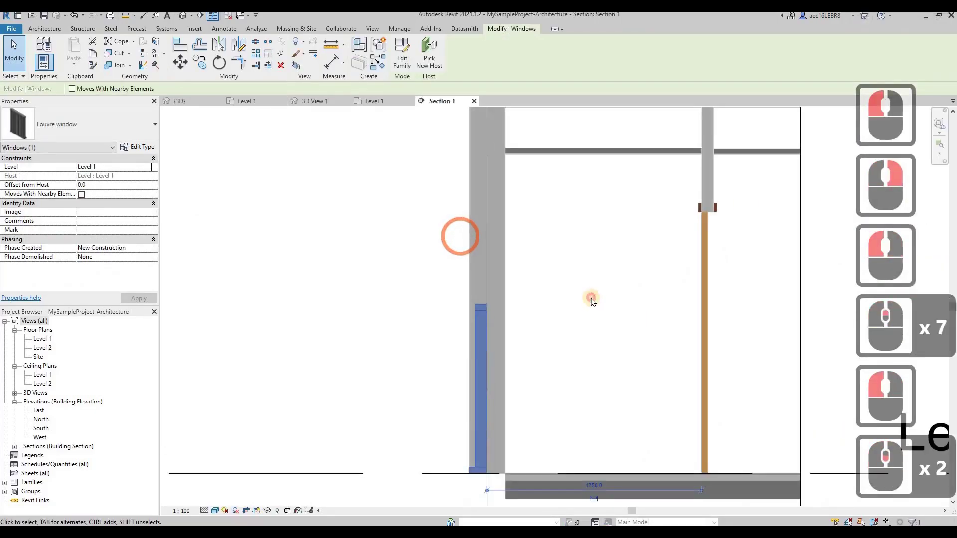
{"action": "left_click", "coordinate": [564, 294]}
{"action": "left_click", "coordinate": [495, 387]}
{"action": "left_click", "coordinate": [477, 383]}
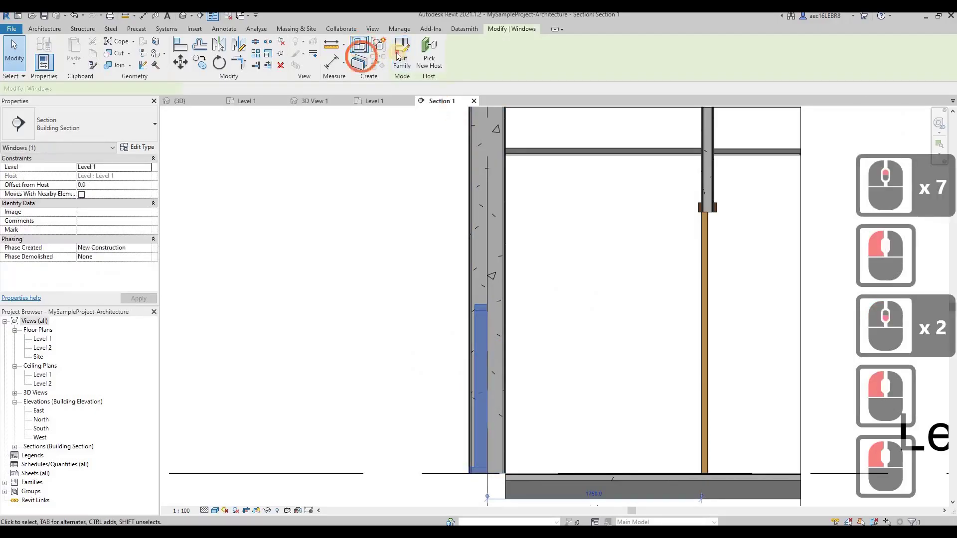
{"action": "left_click", "coordinate": [682, 204]}
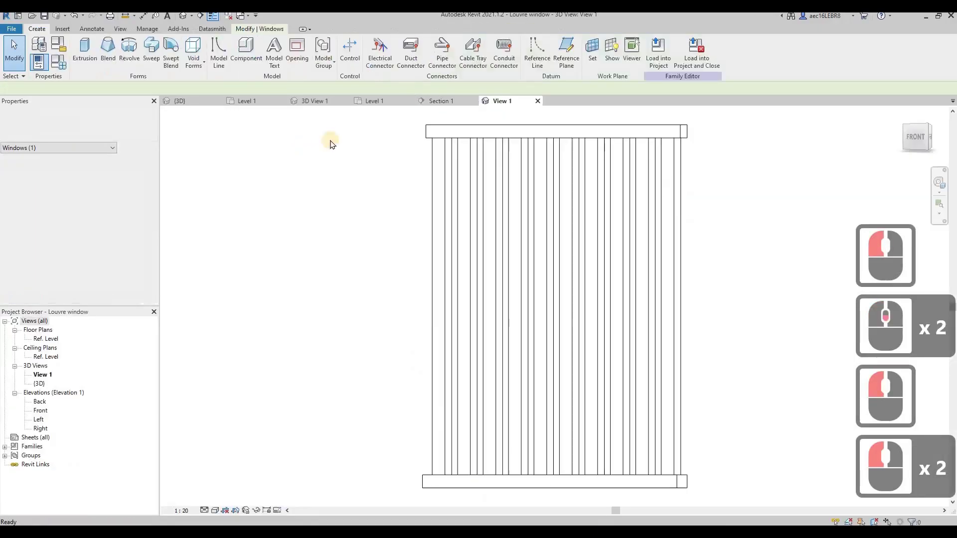
{"action": "middle_click_drag", "start_coordinate": [624, 314], "coordinate": [560, 279], "text": "shift"}
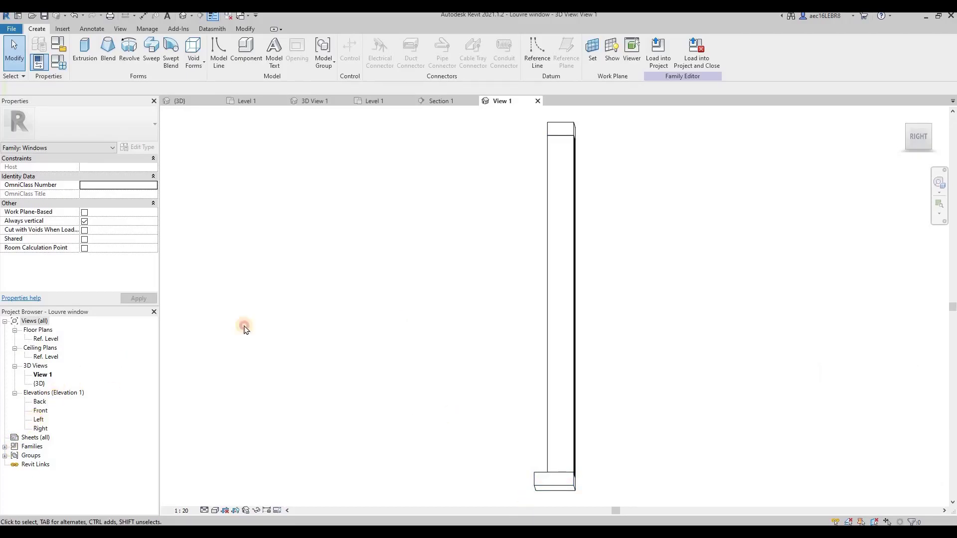
In the family's Left elevation, align the top bar's outer face with the outer edge of the bottom bar.
{"action": "double_click", "coordinate": [39, 420]}
{"action": "scroll", "coordinate": [519, 299], "scroll_direction": "up", "scroll_amount": 3}
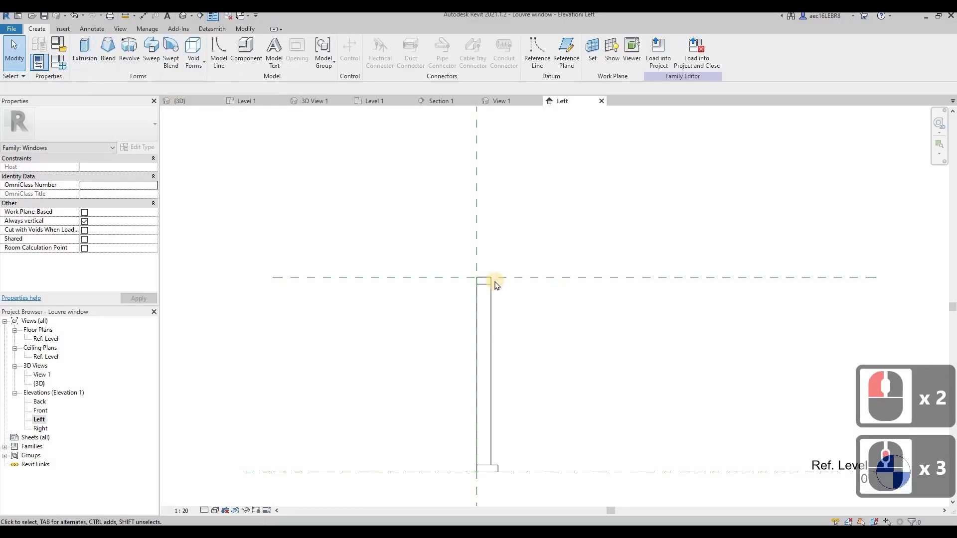
{"action": "left_click", "coordinate": [491, 280]}
{"action": "left_click", "coordinate": [174, 45]}
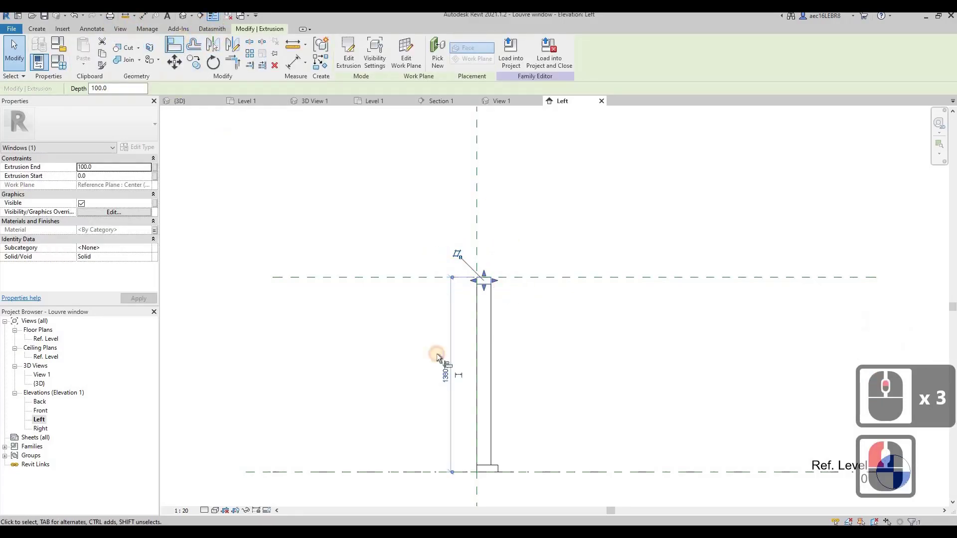
{"action": "left_click", "coordinate": [504, 463]}
{"action": "scroll", "coordinate": [501, 468], "scroll_direction": "up", "scroll_amount": 6}
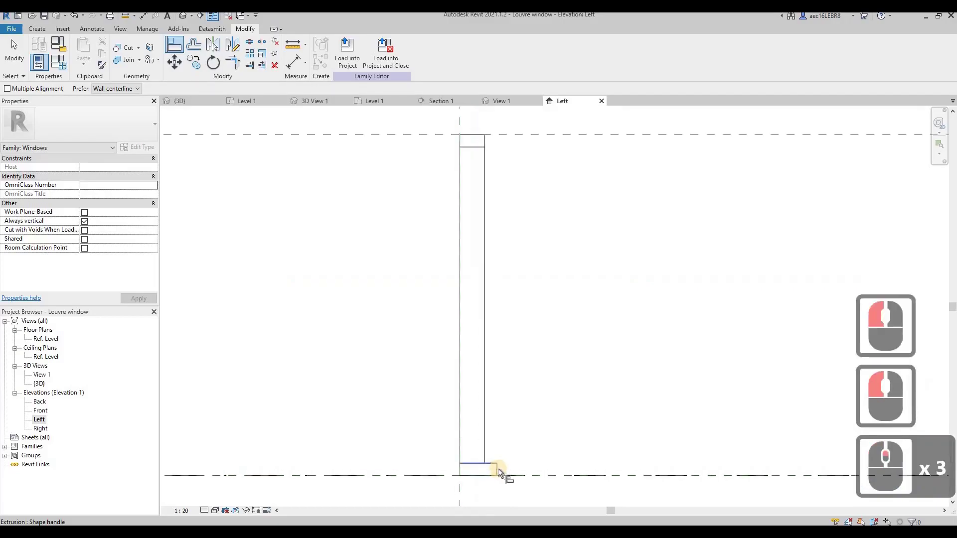
{"action": "left_click", "coordinate": [501, 460]}
{"action": "scroll", "coordinate": [497, 196], "scroll_direction": "down", "scroll_amount": 4}
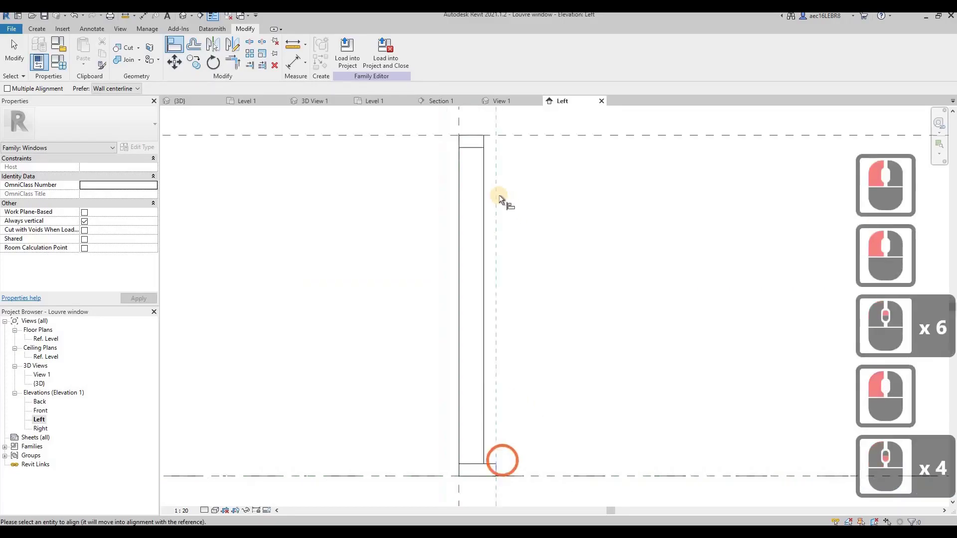
{"action": "left_click", "coordinate": [572, 236]}
{"action": "key", "text": "Escape"}
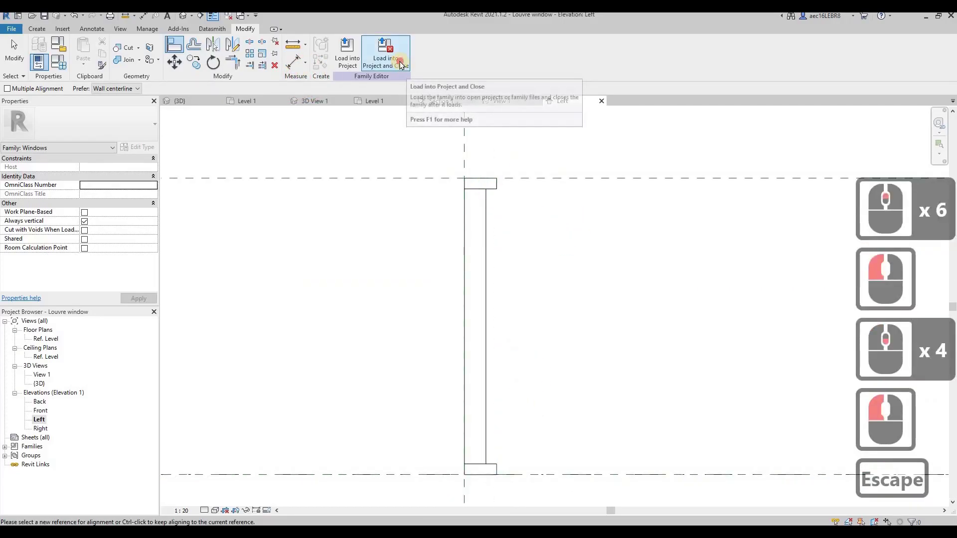
Reload the edited louvre family into MySampleProject-Architecture.rvt and close it, replacing the file and overwriting the project's version with its parameter values.
{"action": "left_click", "coordinate": [397, 62]}
{"action": "left_click", "coordinate": [454, 349]}
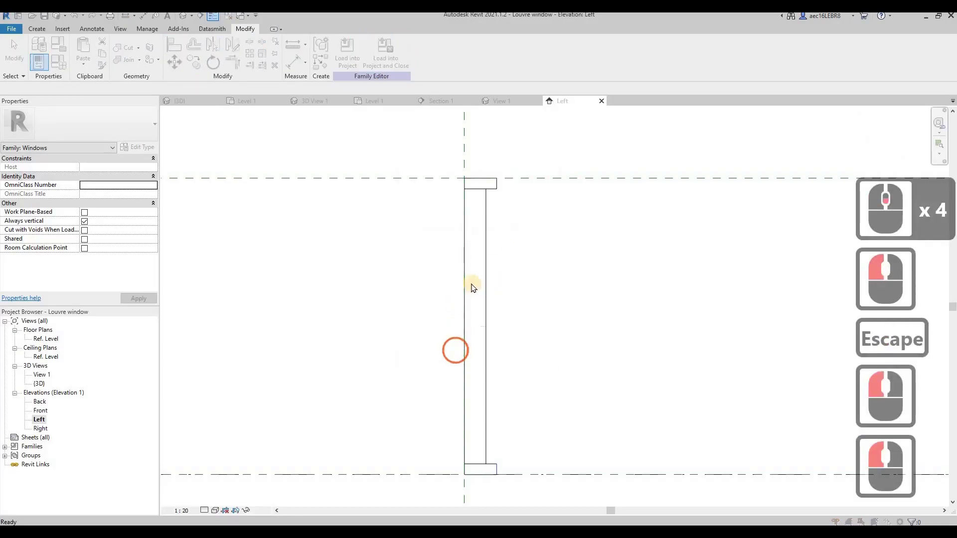
{"action": "left_click", "coordinate": [463, 280]}
{"action": "left_click", "coordinate": [462, 281]}
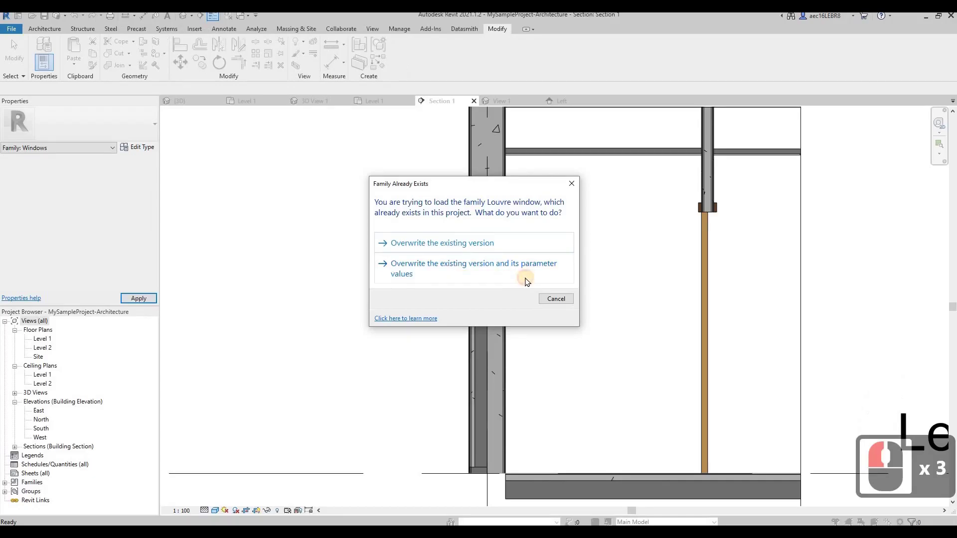
{"action": "left_click", "coordinate": [526, 280]}
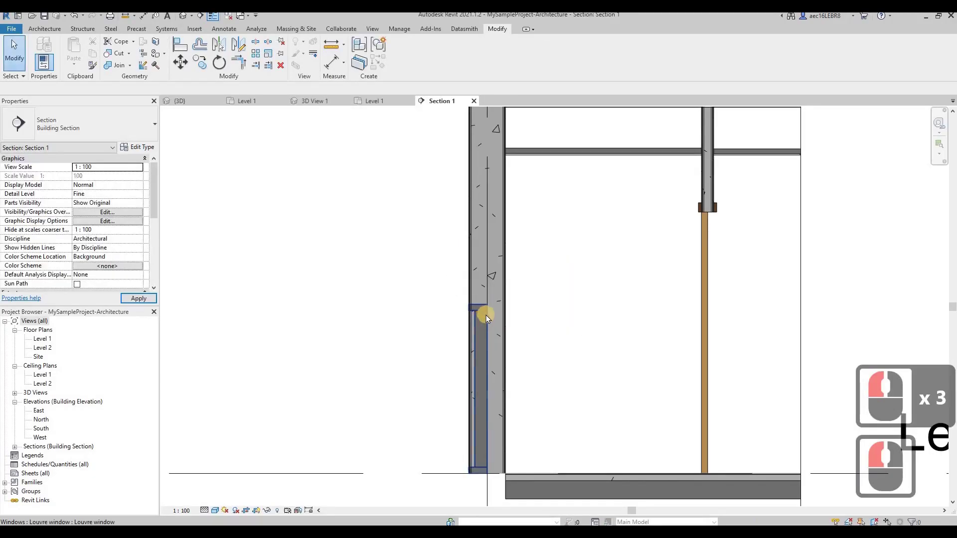
Examine how the reloaded louvre window sits within the wall's thickness in the Section 1 view.
{"action": "left_click", "coordinate": [479, 315]}
{"action": "left_click", "coordinate": [502, 225]}
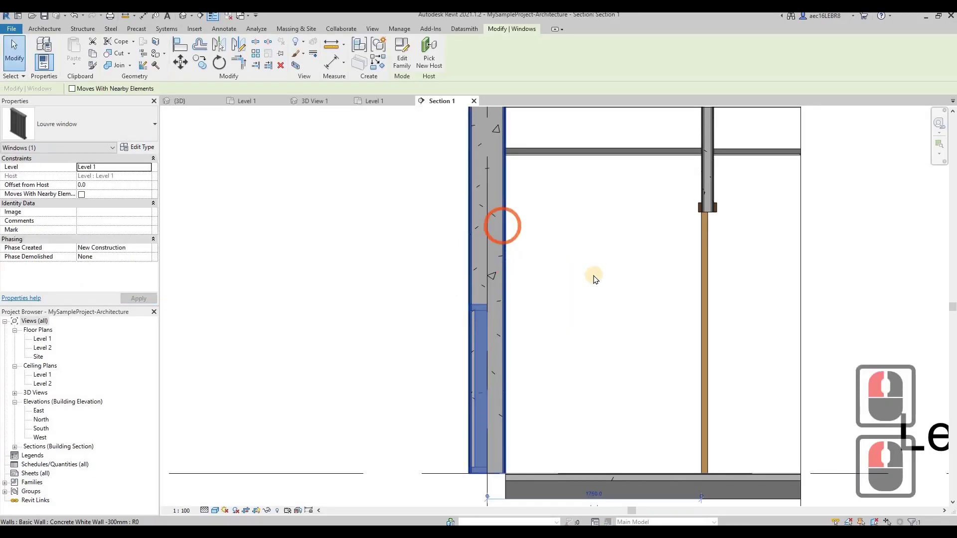
{"action": "left_click", "coordinate": [469, 315]}
{"action": "scroll", "coordinate": [497, 289], "scroll_direction": "down", "scroll_amount": 4}
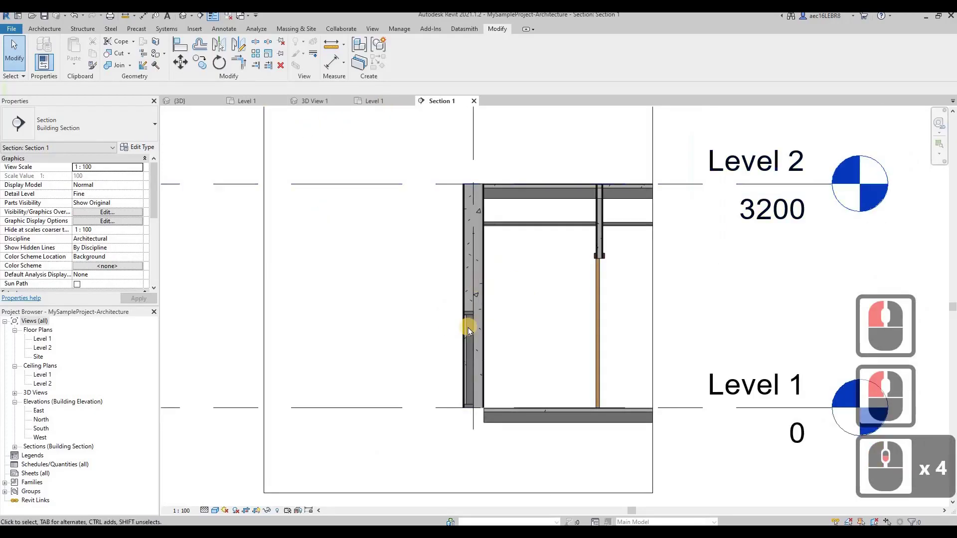
{"action": "scroll", "coordinate": [469, 329], "scroll_direction": "up", "scroll_amount": 3}
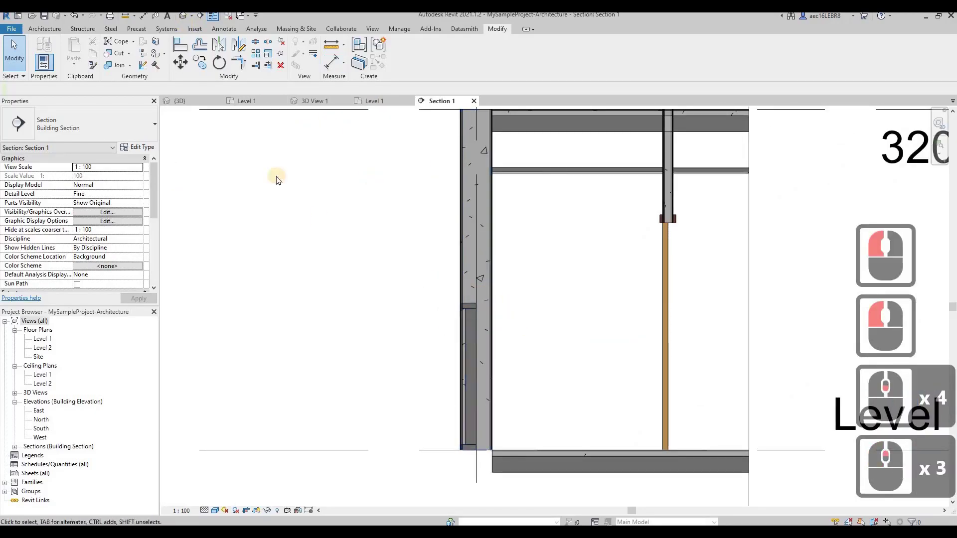
{"action": "left_click", "coordinate": [297, 122]}
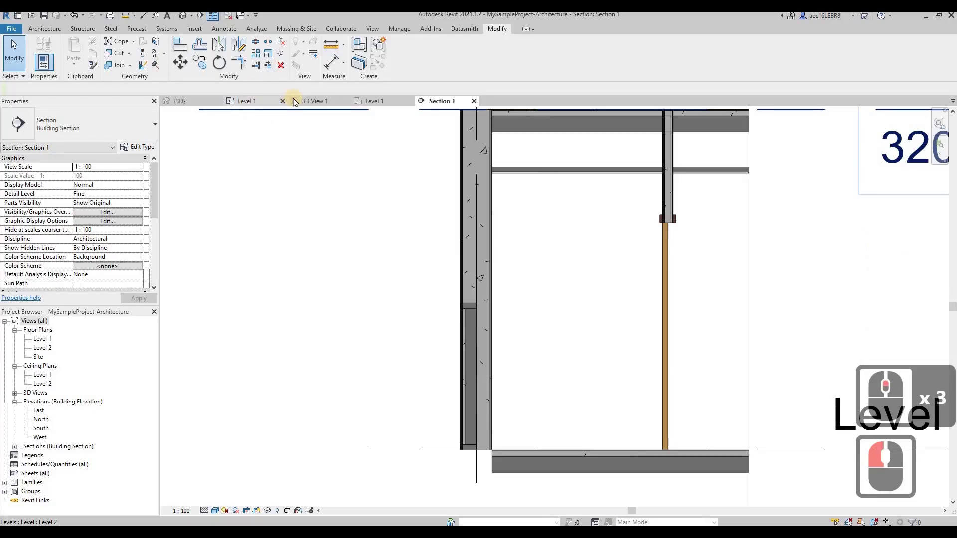
In the Level 1 floor plan, shift the yard's section line towards the louvre wall and slightly further down.
{"action": "left_click", "coordinate": [247, 101]}
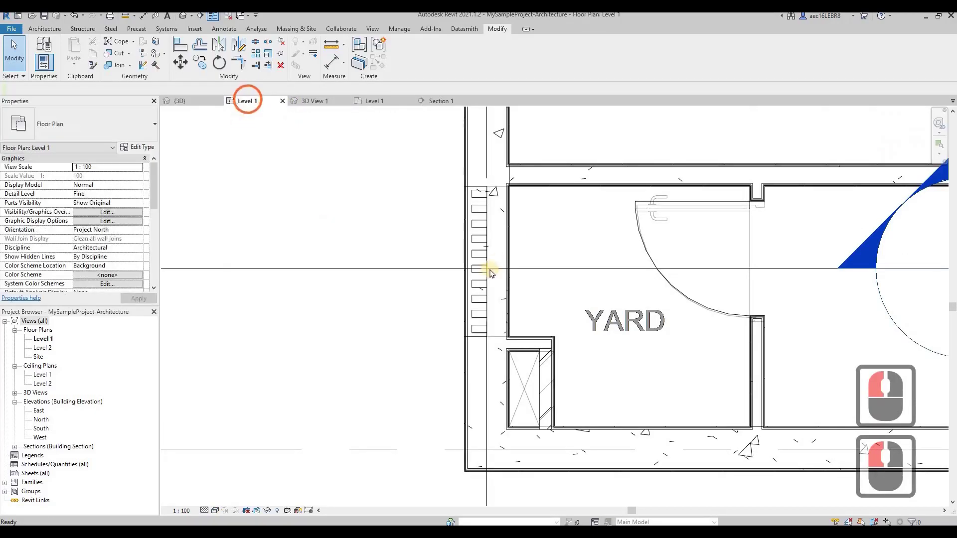
{"action": "left_click", "coordinate": [490, 269]}
{"action": "left_click", "coordinate": [531, 277]}
{"action": "scroll", "coordinate": [530, 277], "scroll_direction": "down", "scroll_amount": 3}
{"action": "left_click_drag", "start_coordinate": [530, 277], "coordinate": [464, 248]}
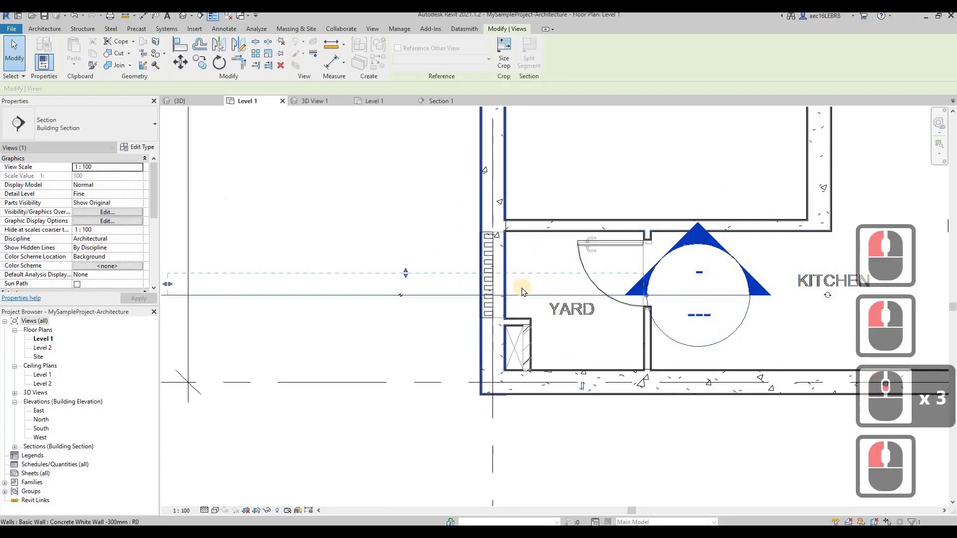
Try to dimension the louvre's wall opening between its two ends with an aligned dimension.
{"action": "scroll", "coordinate": [523, 292], "scroll_direction": "up", "scroll_amount": 4}
{"action": "left_click", "coordinate": [329, 61]}
{"action": "left_click", "coordinate": [536, 200]}
{"action": "left_click", "coordinate": [495, 180]}
{"action": "left_click", "coordinate": [480, 307]}
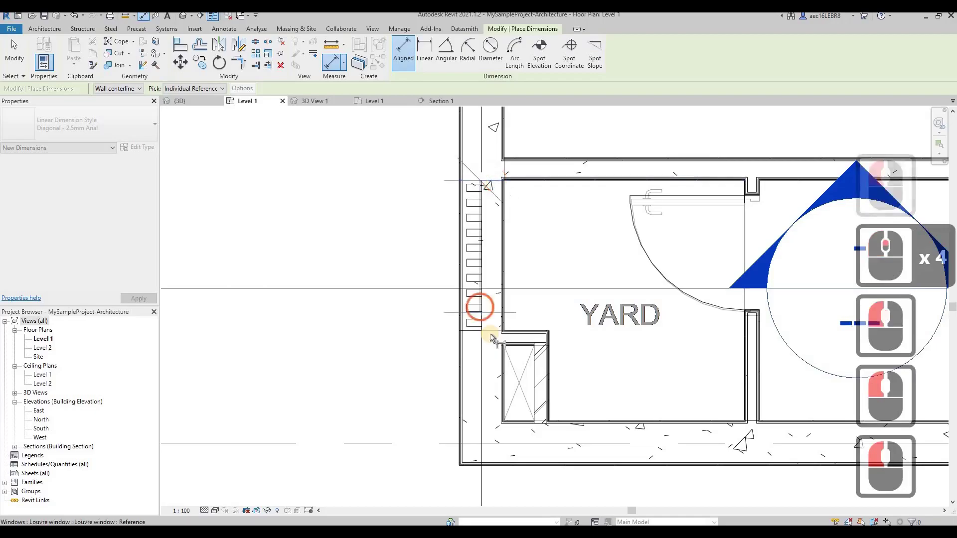
{"action": "left_click", "coordinate": [490, 334]}
{"action": "key", "text": "Escape"}
{"action": "key", "text": "Escape"}
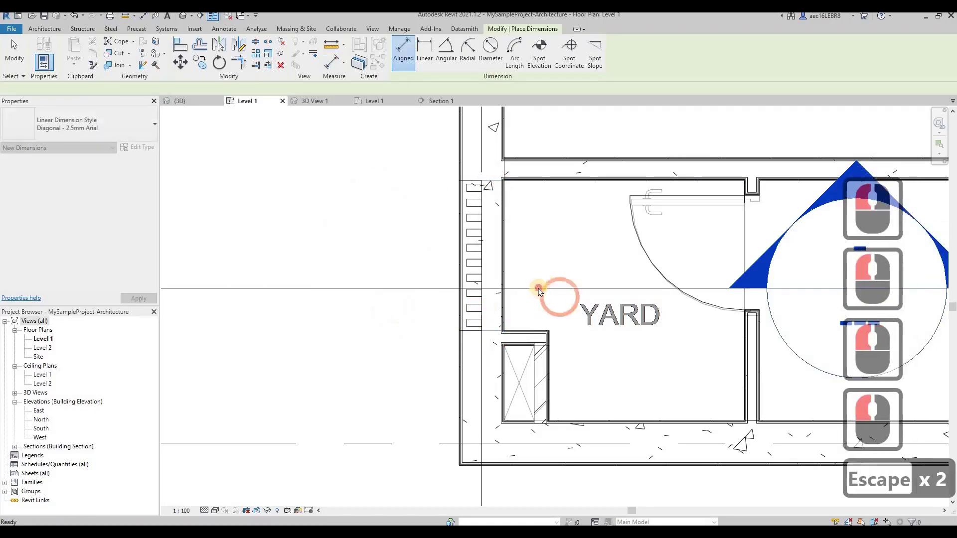
Rotate the section line by 90° so it runs parallel to the louvre wall, and extend its view depth past the wall into the yard.
{"action": "left_click", "coordinate": [538, 288]}
{"action": "left_click", "coordinate": [219, 63]}
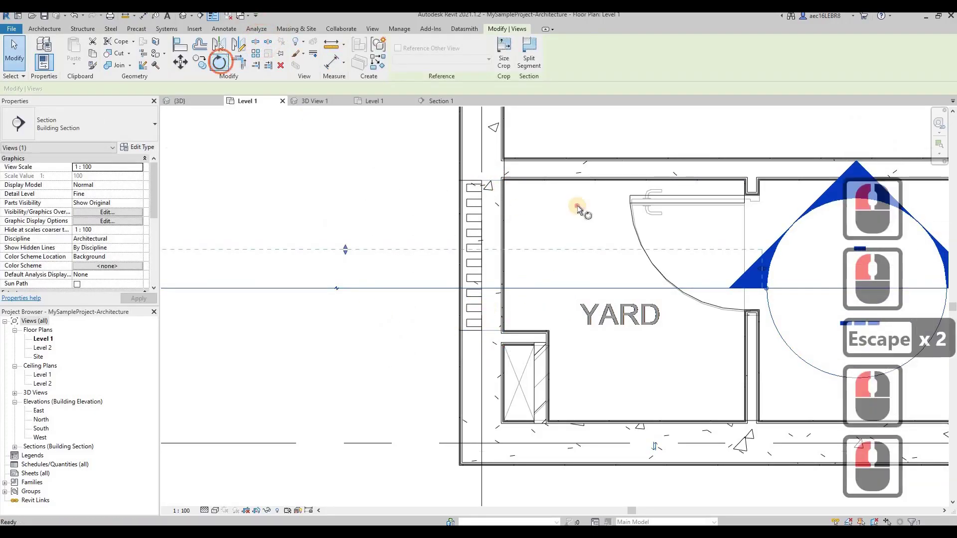
{"action": "left_click", "coordinate": [577, 206]}
{"action": "type", "text": "90"}
{"action": "key", "text": "Return"}
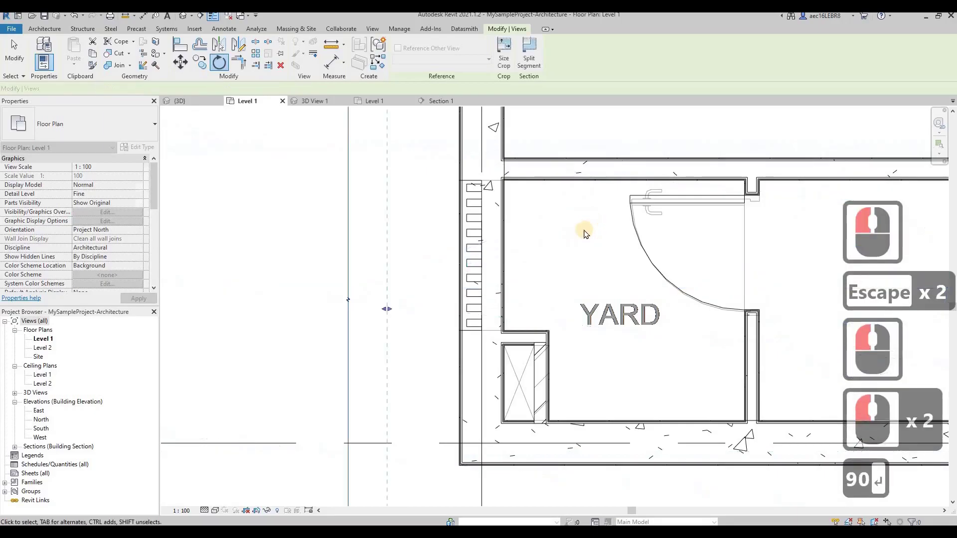
{"action": "scroll", "coordinate": [427, 299], "scroll_direction": "down", "scroll_amount": 2}
{"action": "left_click_drag", "start_coordinate": [427, 299], "coordinate": [533, 299]}
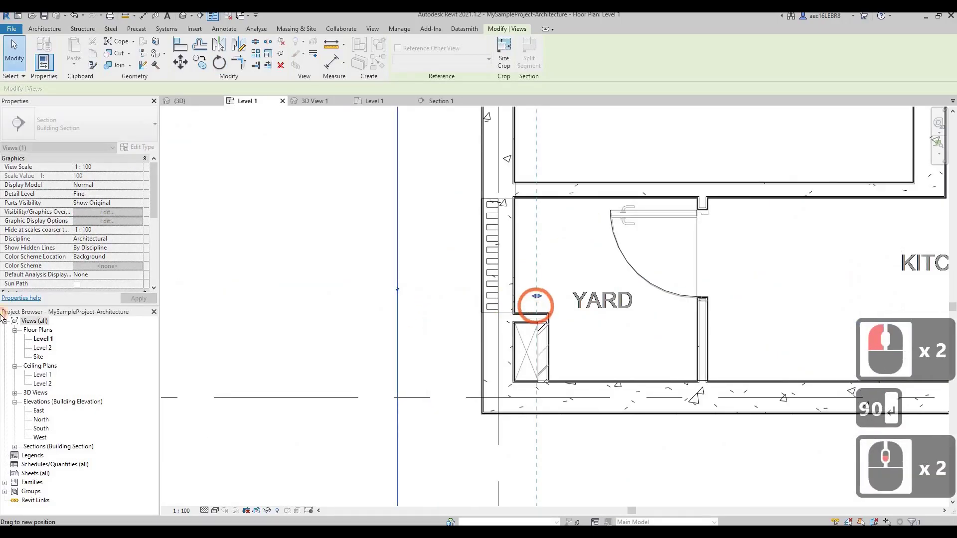
Open the section's view from the section line beside the yard's louvre wall in the Level 1 plan.
{"action": "left_click", "coordinate": [505, 218]}
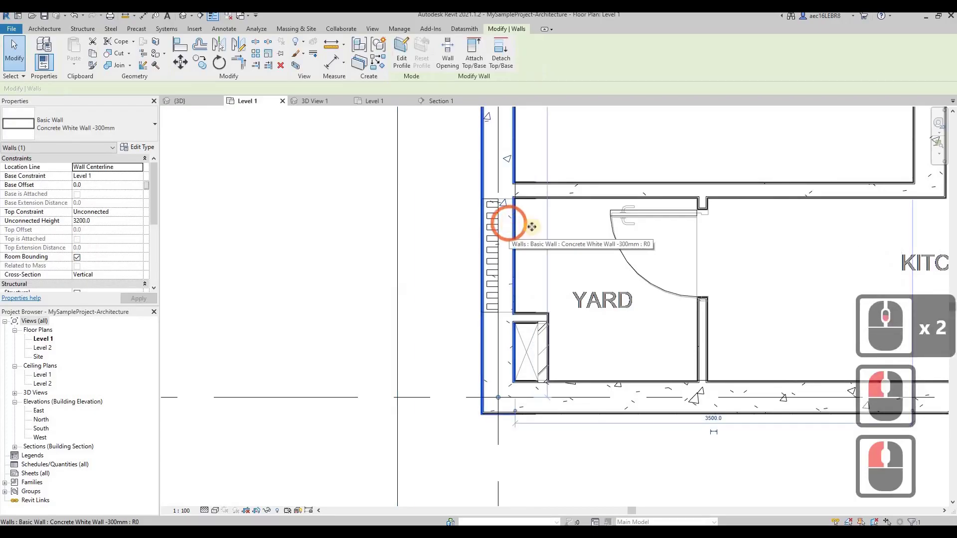
{"action": "left_click", "coordinate": [399, 235]}
{"action": "right_click", "coordinate": [399, 234]}
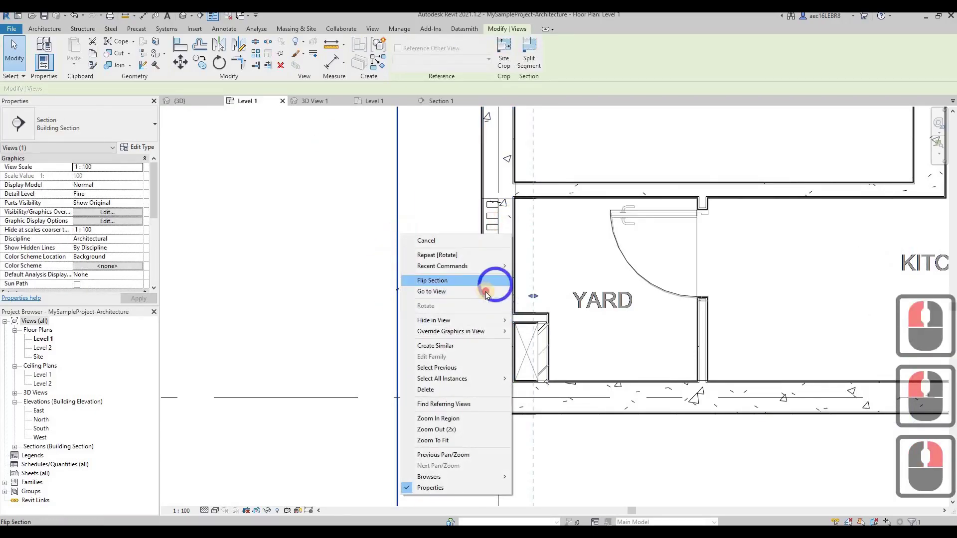
{"action": "left_click", "coordinate": [486, 292]}
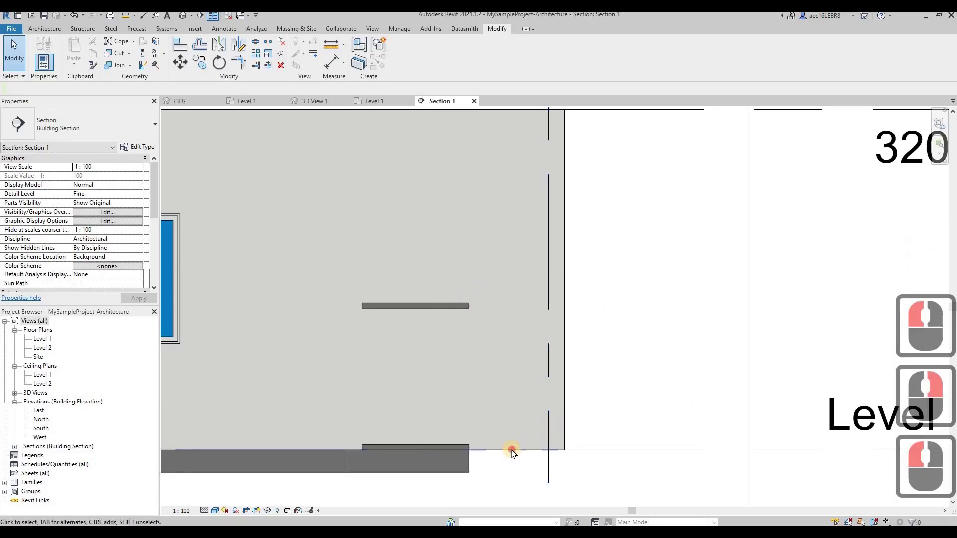
Edit the 300 mm concrete wall's profile, adding a 1000 by 2550 mm rectangular opening from the ceiling's underside down around the louvre window.
{"action": "left_click", "coordinate": [357, 451]}
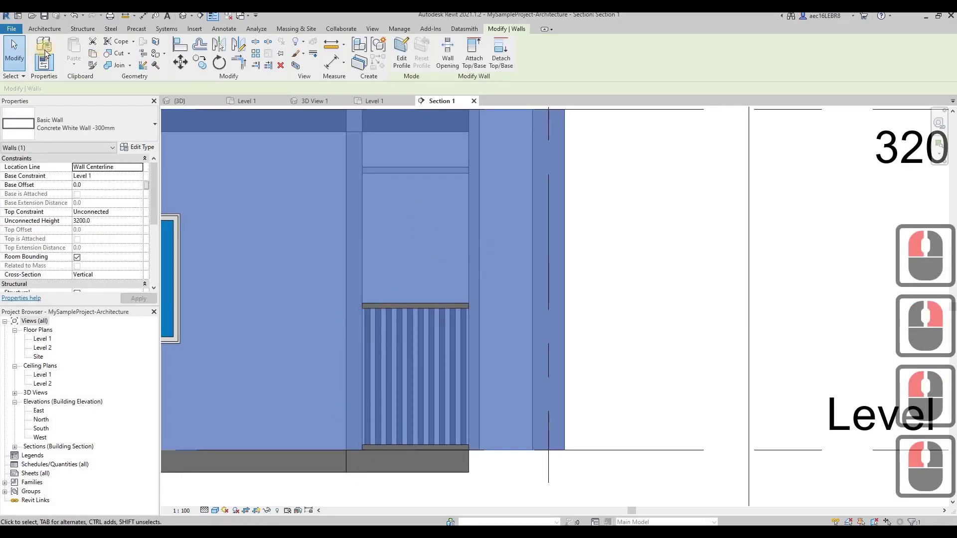
{"action": "left_click", "coordinate": [396, 50]}
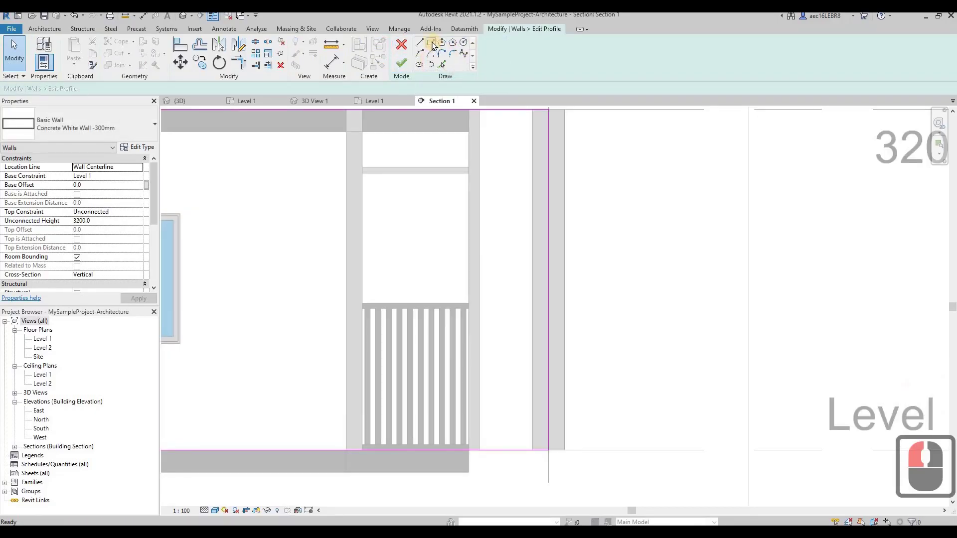
{"action": "left_click", "coordinate": [362, 167]}
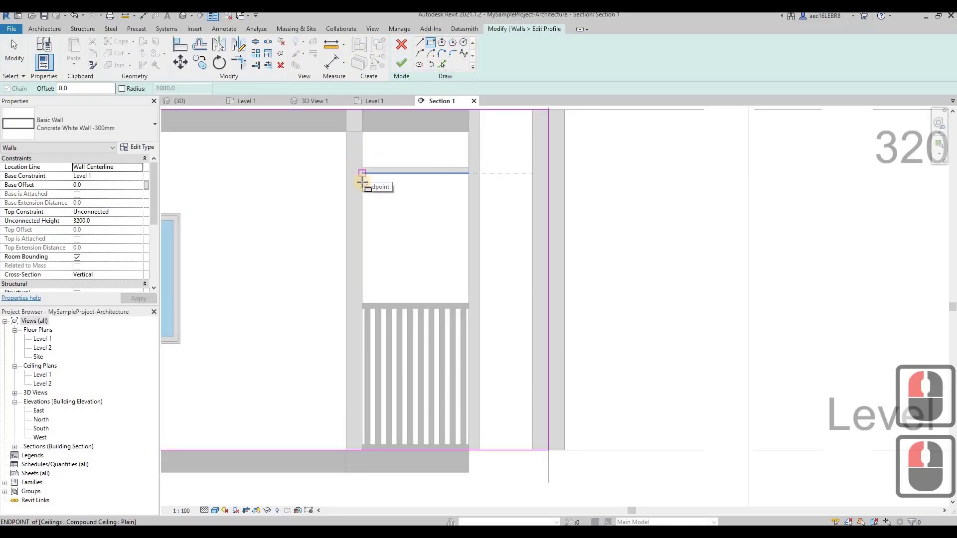
{"action": "left_click", "coordinate": [451, 309]}
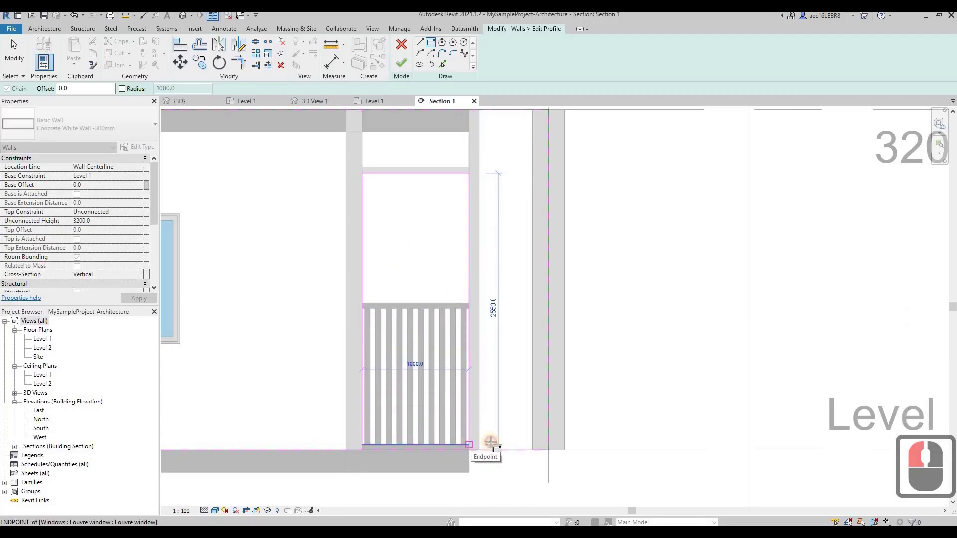
{"action": "left_click", "coordinate": [491, 442]}
{"action": "left_click", "coordinate": [299, 107]}
{"action": "key", "text": "Escape"}
{"action": "key", "text": "Escape"}
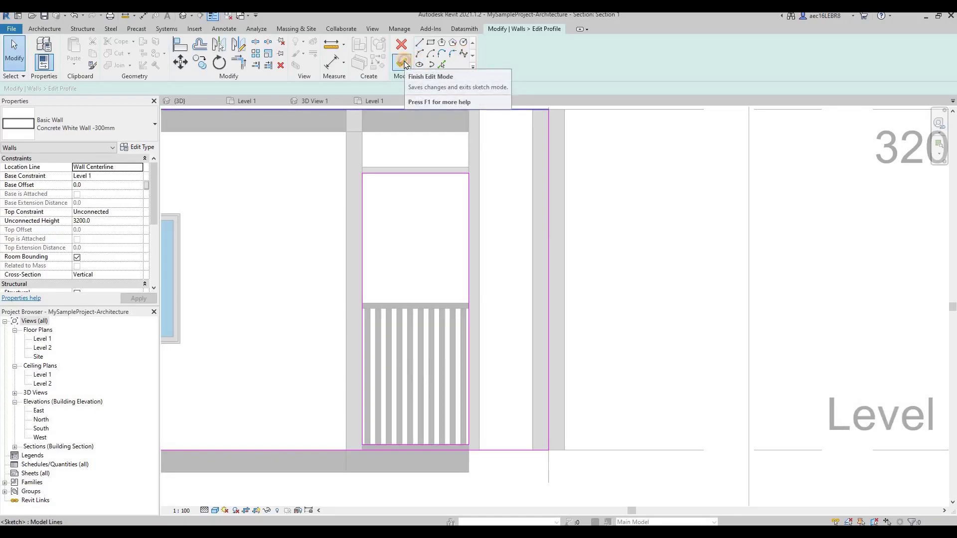
{"action": "left_click", "coordinate": [404, 64]}
Move the louvre window up about 60 mm from Level 1.
{"action": "left_click", "coordinate": [417, 352]}
{"action": "left_click", "coordinate": [416, 308]}
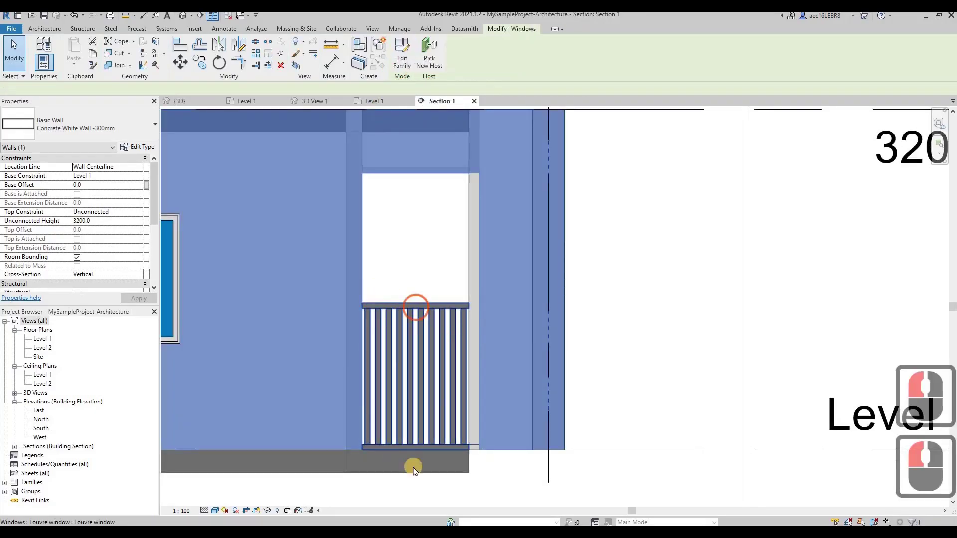
{"action": "left_click", "coordinate": [414, 470]}
{"action": "scroll", "coordinate": [414, 469], "scroll_direction": "up", "scroll_amount": 5}
{"action": "left_click_drag", "start_coordinate": [496, 392], "coordinate": [496, 434]}
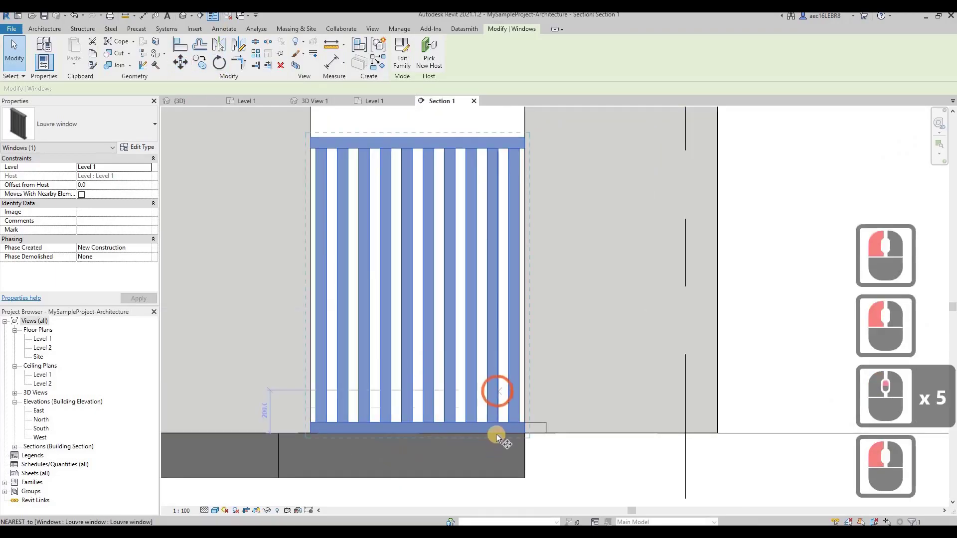
{"action": "key", "text": "m"}
{"action": "key", "text": "v"}
{"action": "left_click", "coordinate": [496, 433]}
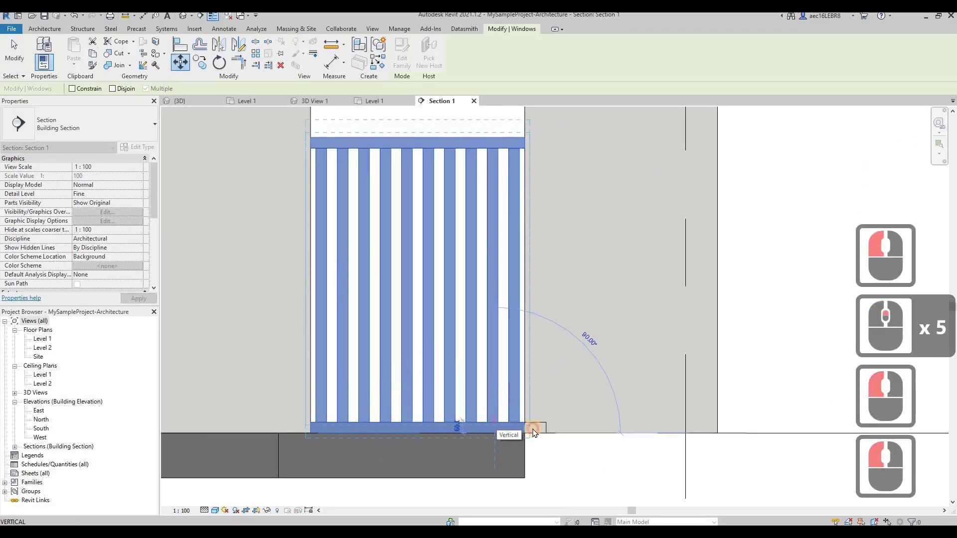
{"action": "left_click", "coordinate": [533, 431]}
Align the underside of the louvre window with the bottom edge of the wall opening.
{"action": "key", "text": "a"}
{"action": "key", "text": "l"}
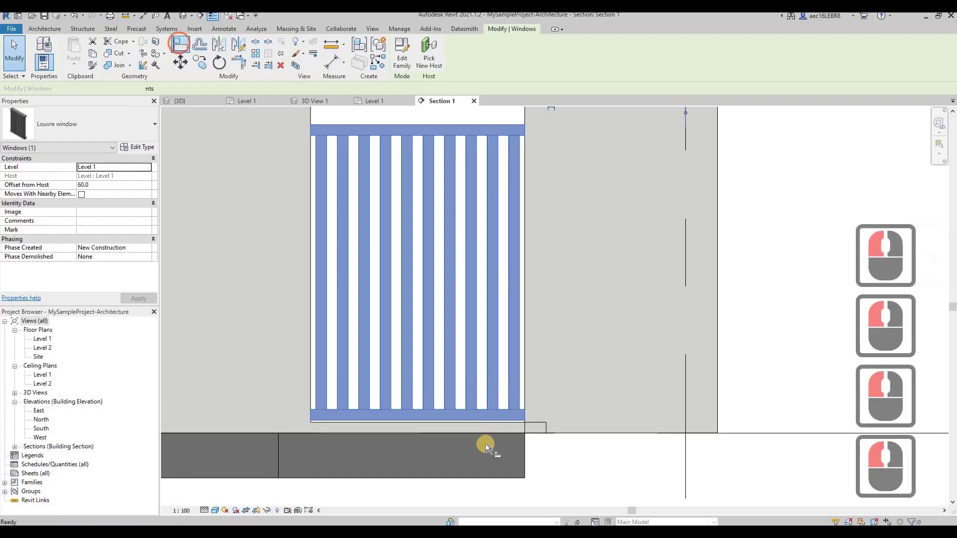
{"action": "scroll", "coordinate": [486, 399], "scroll_direction": "up", "scroll_amount": 4}
{"action": "left_click", "coordinate": [484, 394]}
{"action": "left_click", "coordinate": [480, 423]}
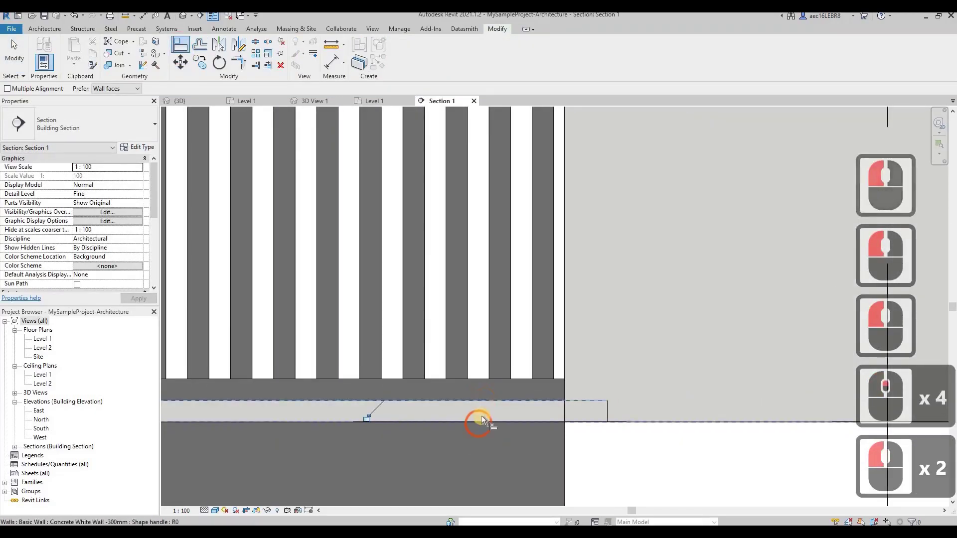
{"action": "scroll", "coordinate": [481, 416], "scroll_direction": "down", "scroll_amount": 8}
{"action": "key", "text": "Escape"}
{"action": "key", "text": "Escape"}
{"action": "left_click", "coordinate": [451, 265]}
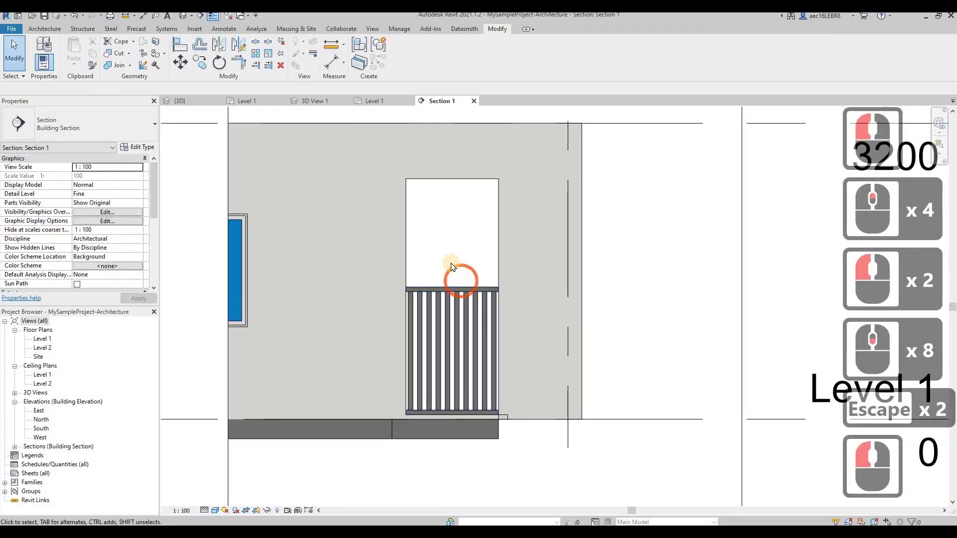
{"action": "key", "text": "Escape"}
{"action": "key", "text": "Escape"}
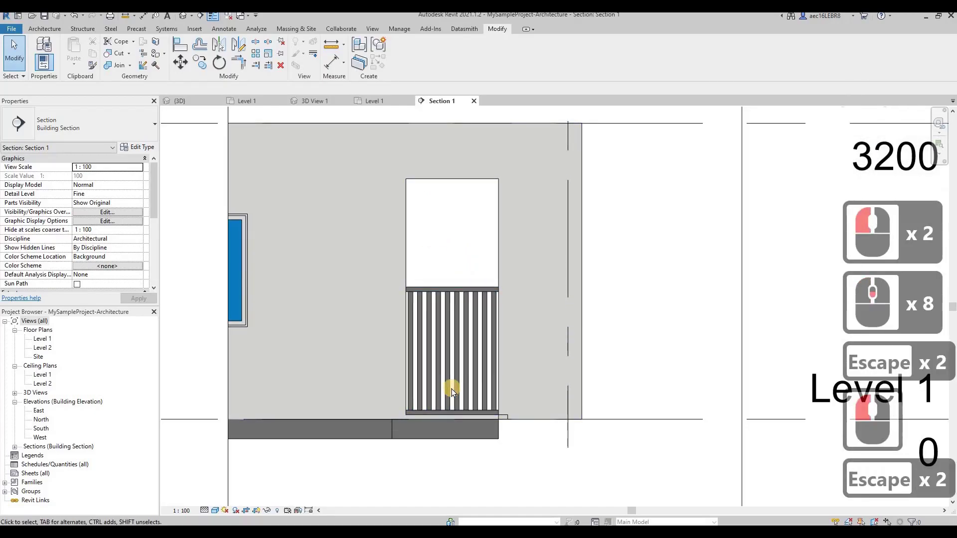
Dimension the wall opening's full height with an aligned dimension placed between the opening and the neighbouring window.
{"action": "key", "text": "d"}
{"action": "key", "text": "i"}
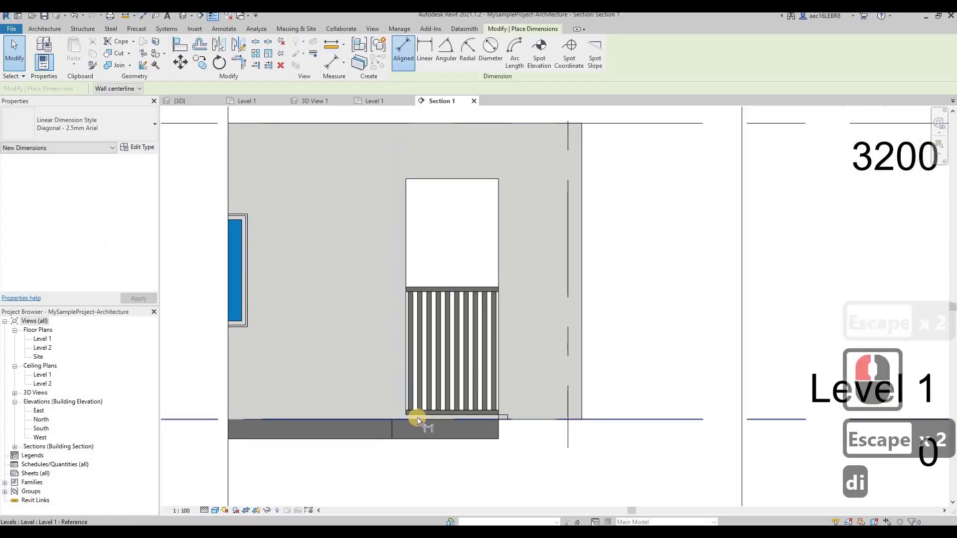
{"action": "scroll", "coordinate": [417, 417], "scroll_direction": "up", "scroll_amount": 2}
{"action": "left_click", "coordinate": [420, 411]}
{"action": "scroll", "coordinate": [441, 196], "scroll_direction": "down", "scroll_amount": 2}
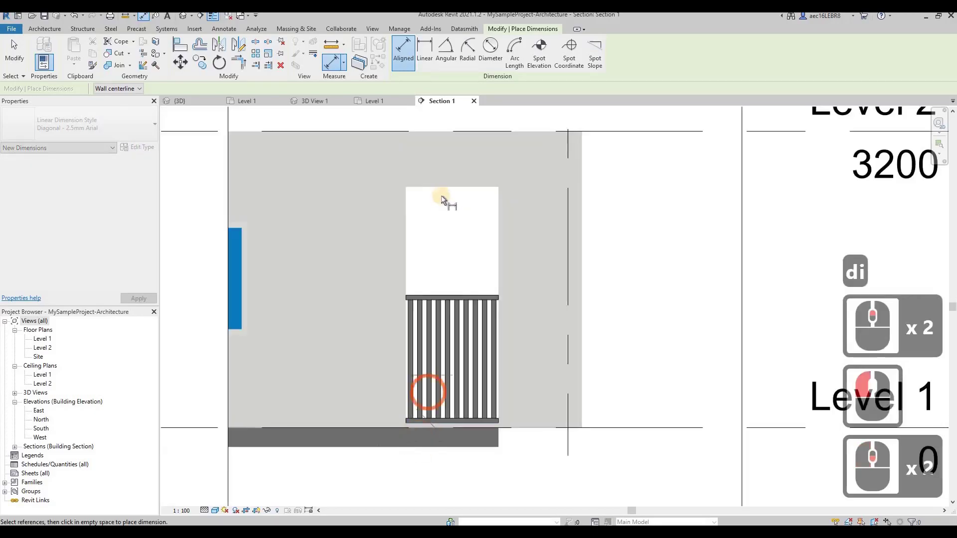
{"action": "left_click", "coordinate": [442, 189]}
{"action": "left_click", "coordinate": [361, 202]}
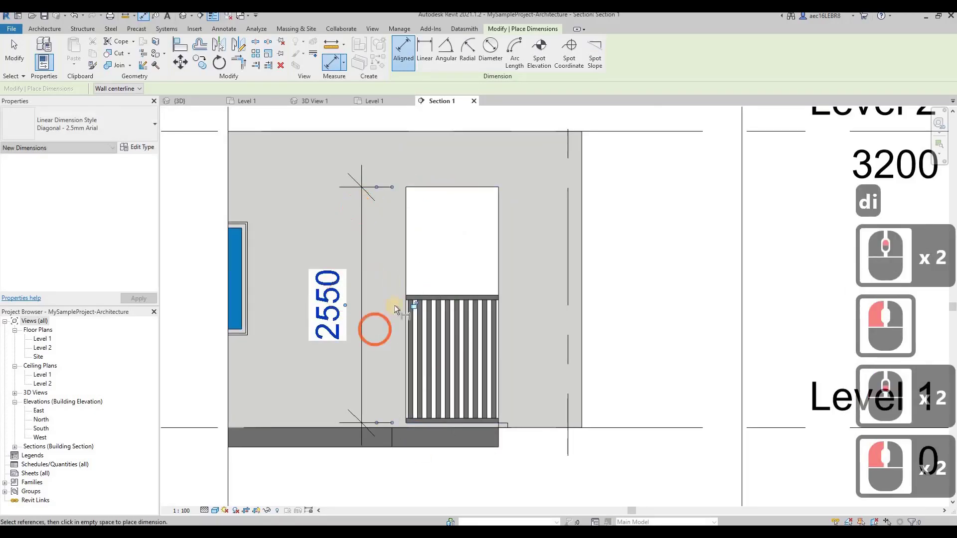
{"action": "key", "text": "Escape"}
{"action": "key", "text": "Escape"}
{"action": "key", "text": "Escape"}
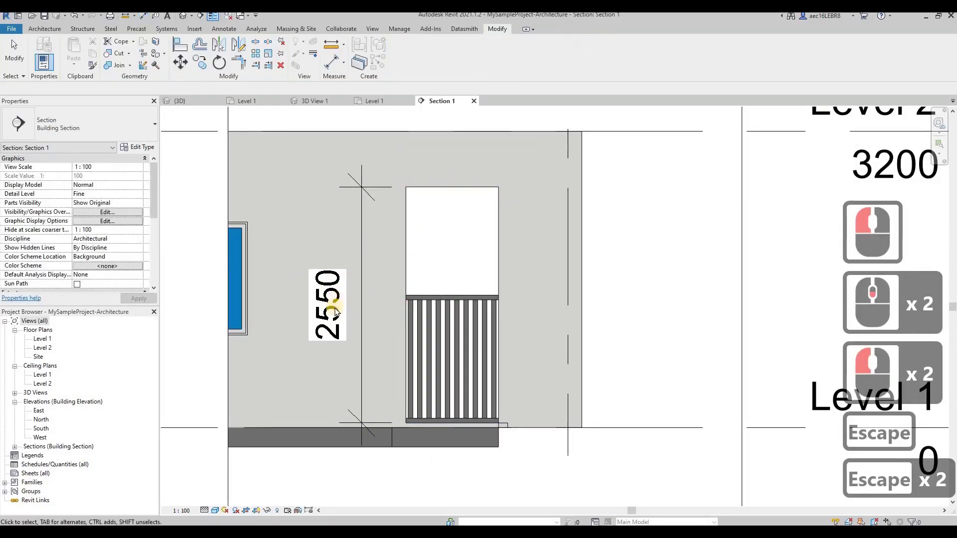
Set the louvre window type's Height to 2550 mm.
{"action": "left_click", "coordinate": [435, 301]}
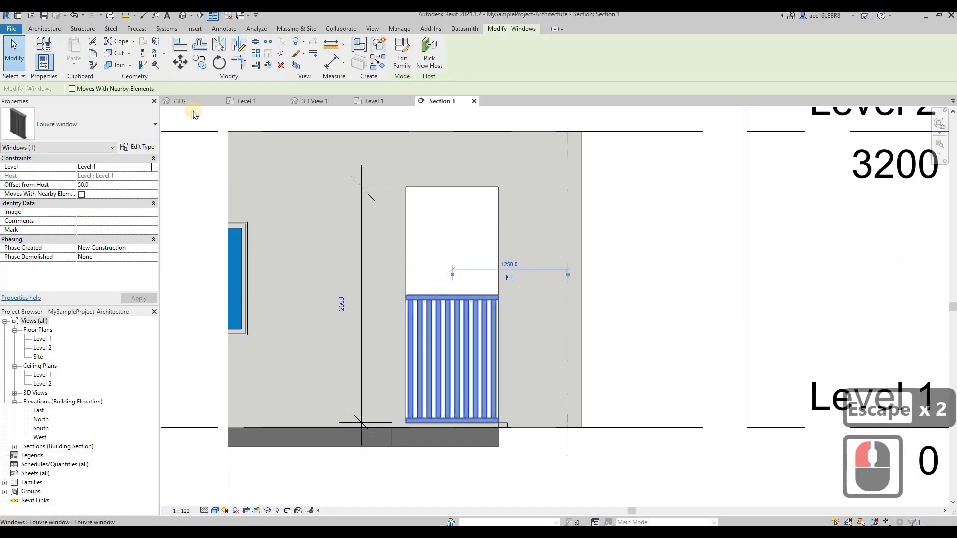
{"action": "left_click", "coordinate": [139, 148]}
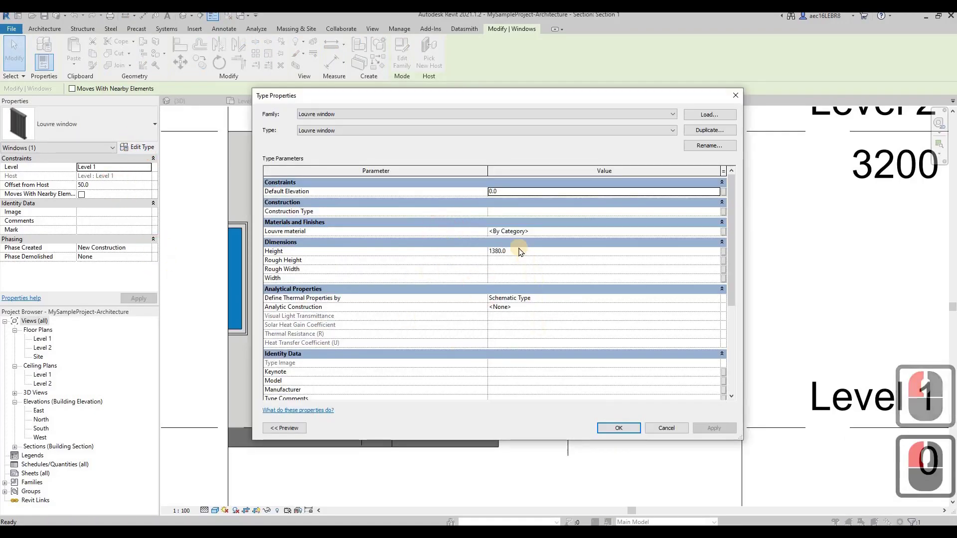
{"action": "left_click", "coordinate": [524, 252]}
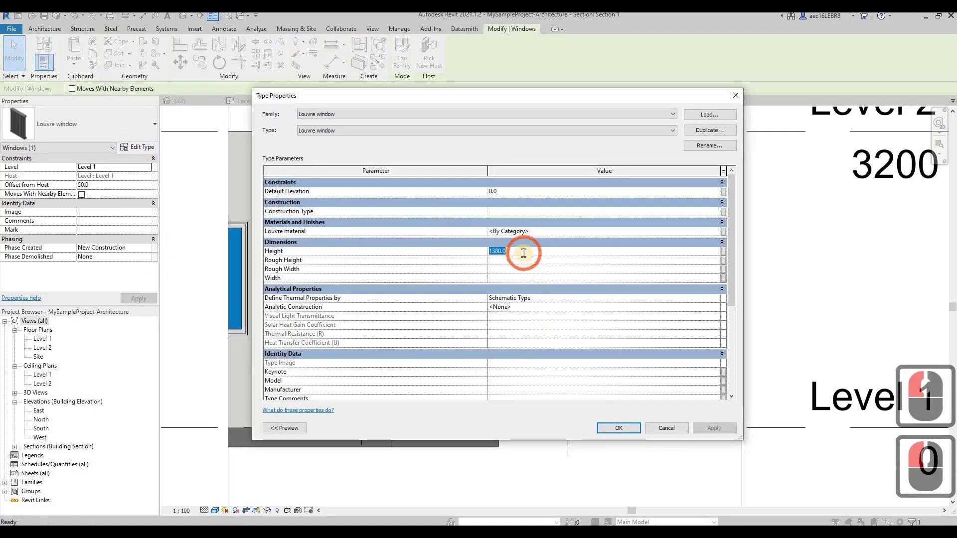
{"action": "type", "text": "2550"}
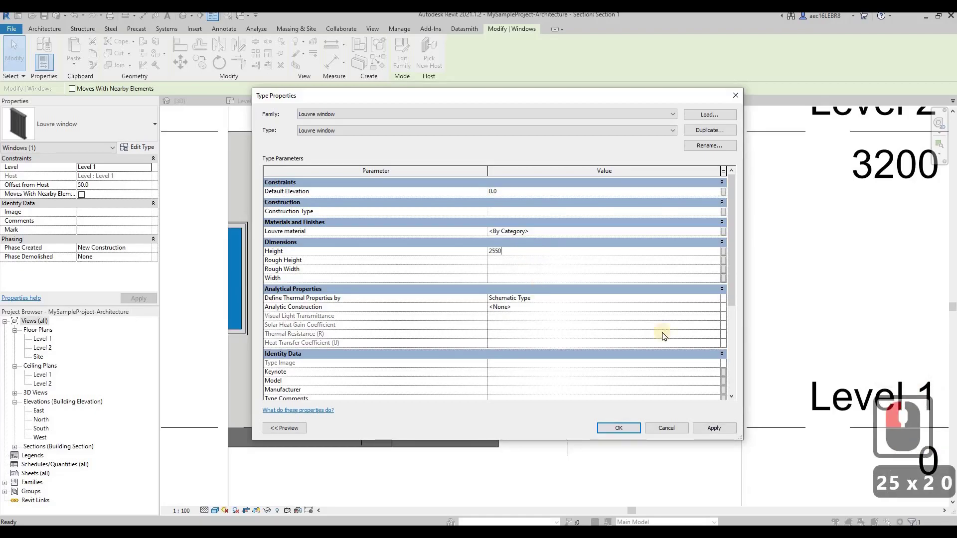
{"action": "left_click", "coordinate": [621, 428]}
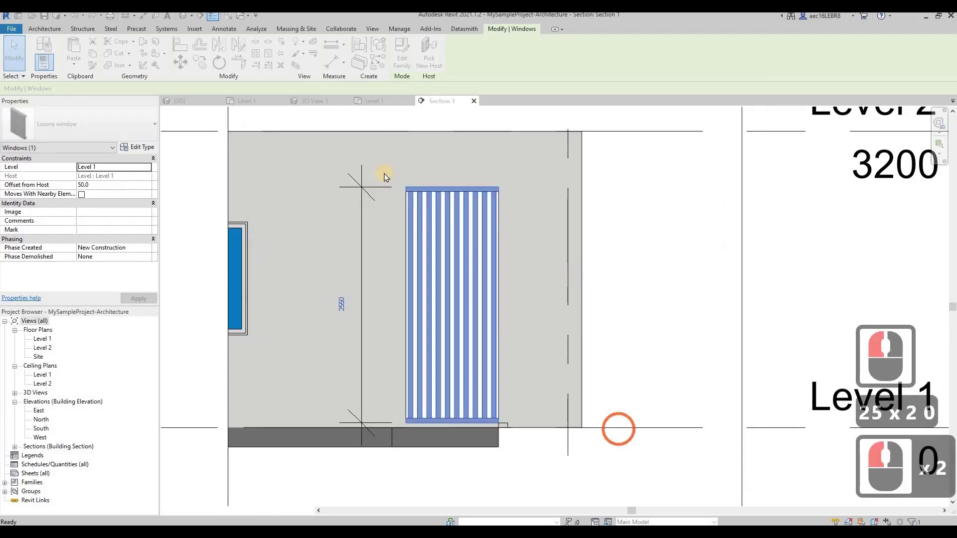
{"action": "left_click", "coordinate": [381, 173]}
{"action": "key", "text": "Escape"}
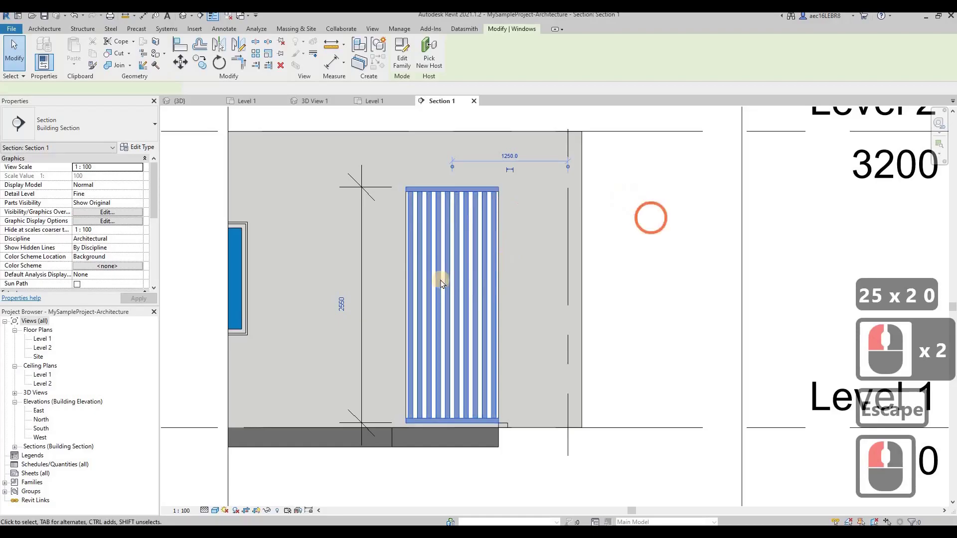
{"action": "key", "text": "Escape"}
{"action": "scroll", "coordinate": [498, 299], "scroll_direction": "down", "scroll_amount": 3}
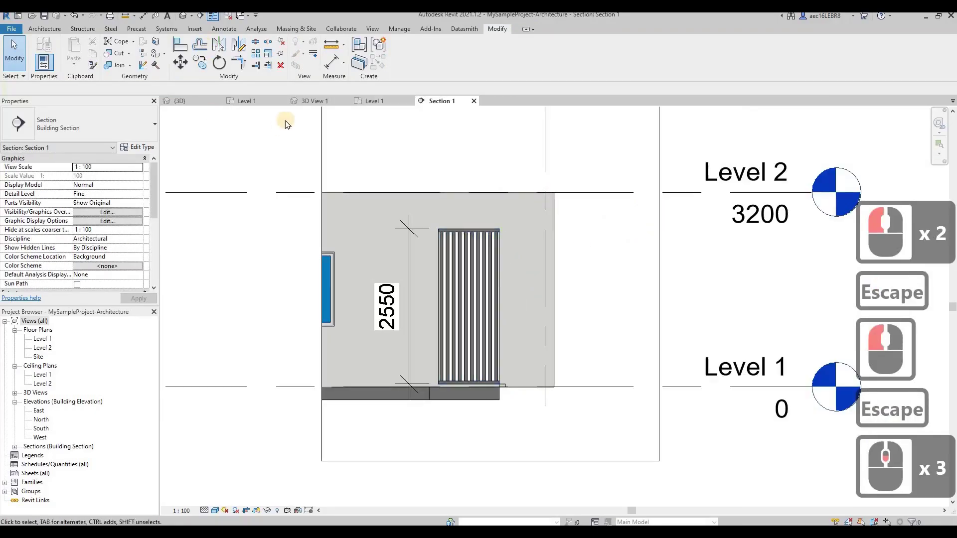
Examine in the default 3D view how the resized louvre window fits the exterior wall from several angles.
{"action": "left_click", "coordinate": [195, 101]}
{"action": "left_click", "coordinate": [574, 234]}
{"action": "scroll", "coordinate": [456, 269], "scroll_direction": "up", "scroll_amount": 4}
{"action": "middle_click_drag", "start_coordinate": [455, 279], "coordinate": [524, 277], "text": "shift"}
{"action": "scroll", "coordinate": [515, 279], "scroll_direction": "down", "scroll_amount": 4}
{"action": "middle_click_drag", "start_coordinate": [595, 400], "coordinate": [643, 430], "text": "shift"}
{"action": "middle_click_drag", "start_coordinate": [629, 440], "coordinate": [629, 448]}
{"action": "scroll", "coordinate": [629, 447], "scroll_direction": "up", "scroll_amount": 7}
{"action": "left_click", "coordinate": [599, 319]}
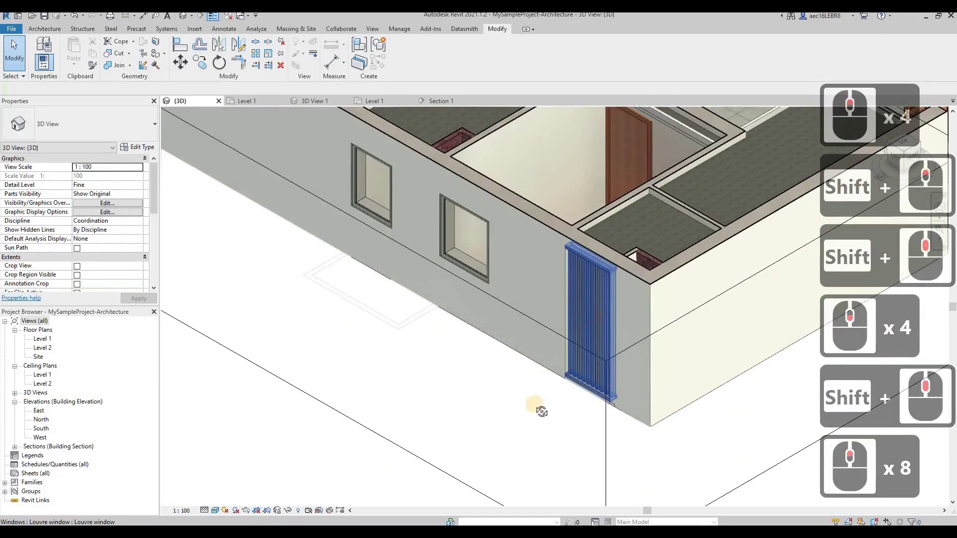
{"action": "middle_click_drag", "start_coordinate": [543, 404], "coordinate": [741, 394], "text": "shift"}
{"action": "key", "text": "Escape"}
{"action": "middle_click_drag", "start_coordinate": [607, 379], "coordinate": [449, 452], "text": "shift"}
{"action": "key", "text": "Escape"}
{"action": "middle_click_drag", "start_coordinate": [656, 460], "coordinate": [608, 341], "text": "shift"}
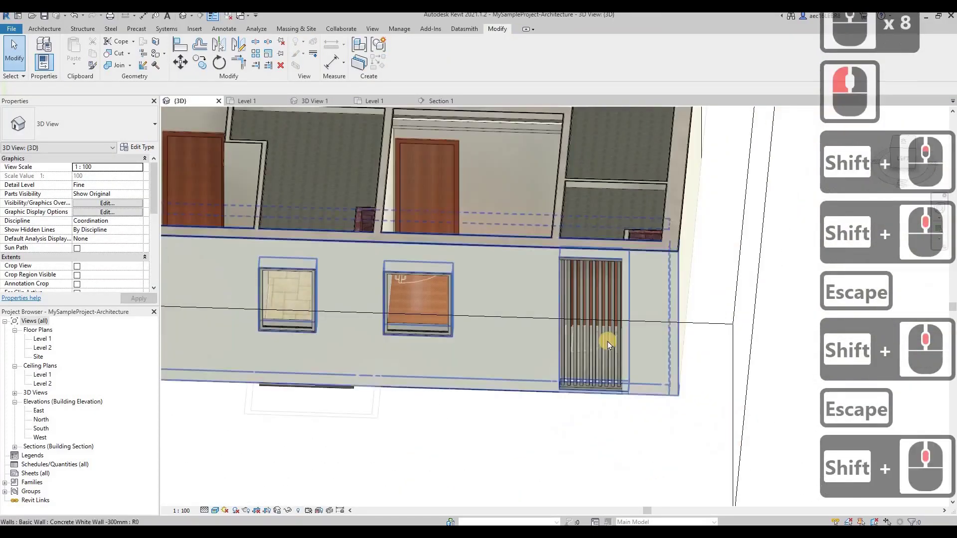
Assign the Balcony Timber deck material to the louvre window type's Louvre material parameter.
{"action": "left_click", "coordinate": [608, 342]}
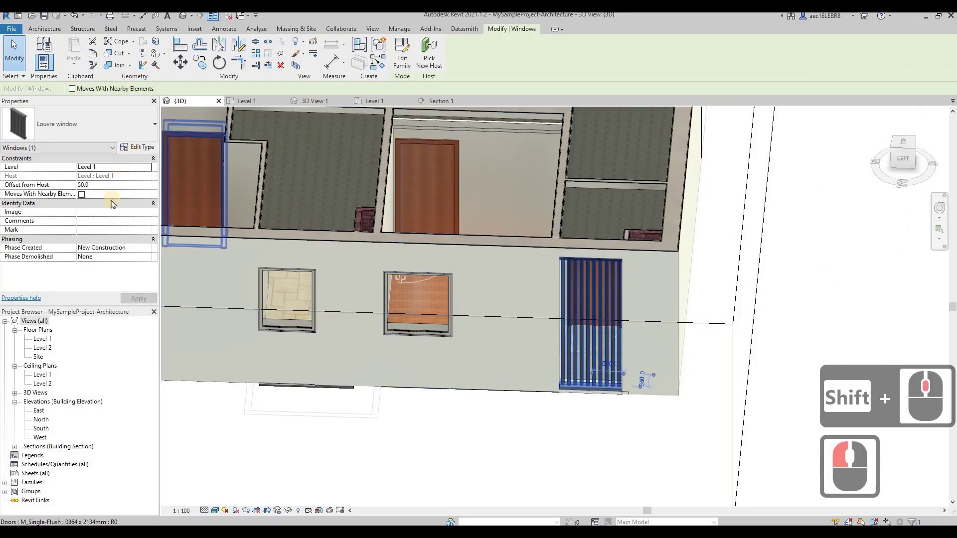
{"action": "left_click", "coordinate": [137, 148]}
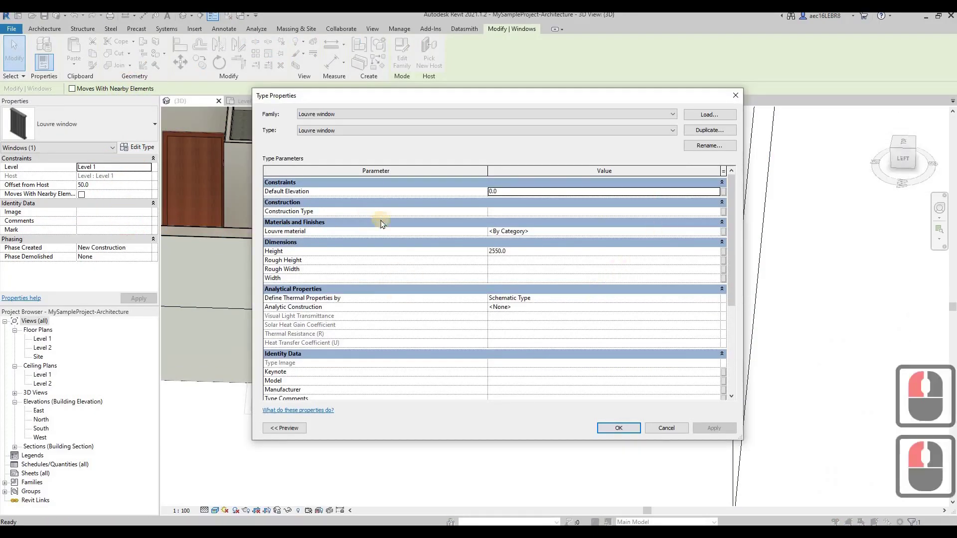
{"action": "left_click", "coordinate": [718, 232]}
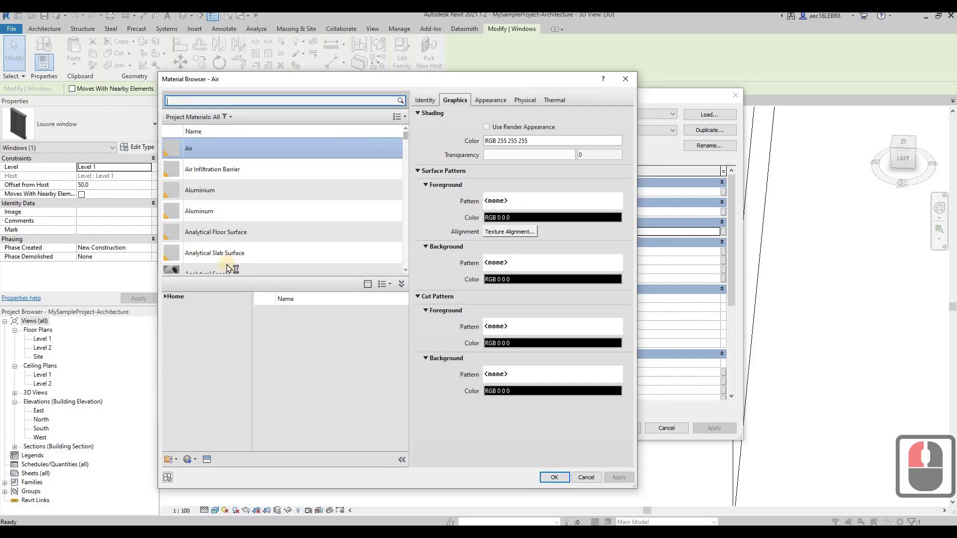
{"action": "left_click", "coordinate": [220, 212]}
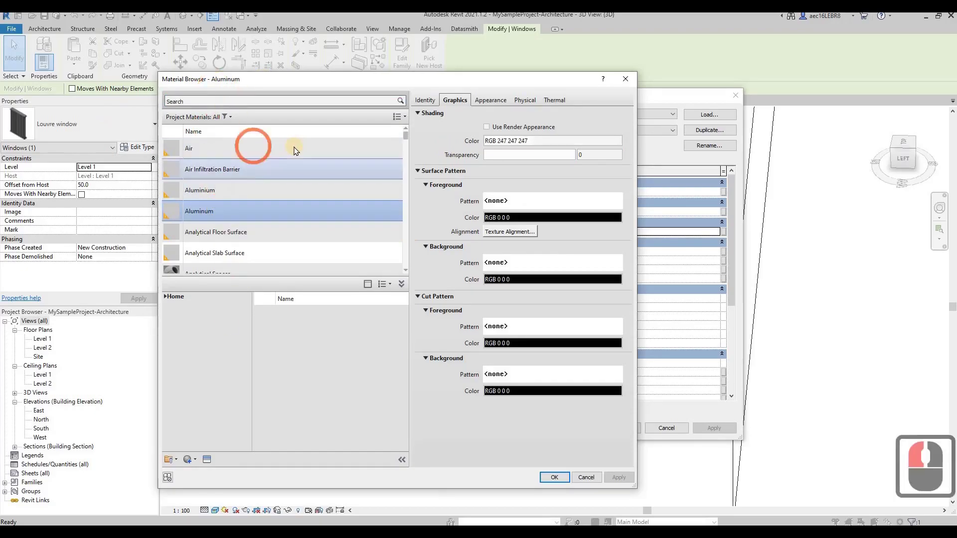
{"action": "scroll", "coordinate": [278, 194], "scroll_direction": "down", "scroll_amount": 12}
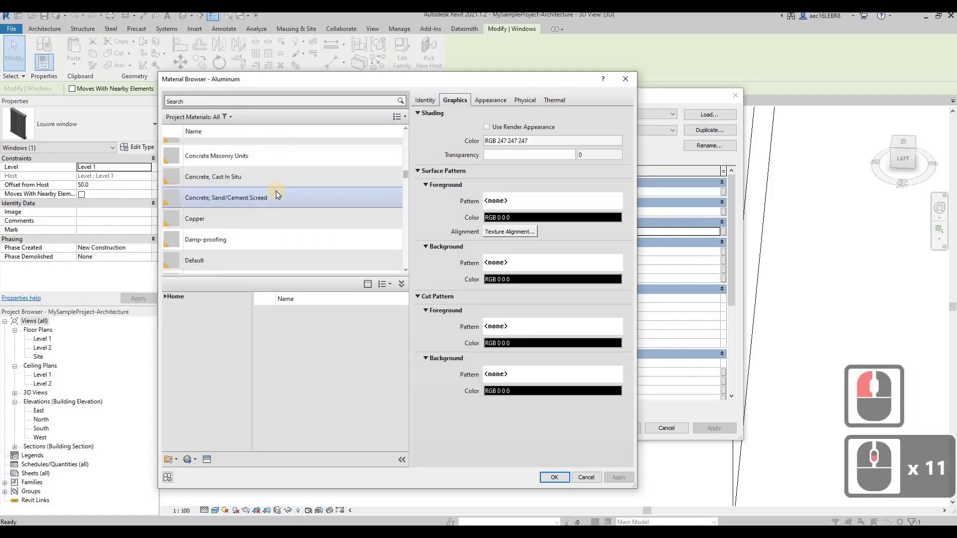
{"action": "scroll", "coordinate": [277, 194], "scroll_direction": "up", "scroll_amount": 4}
{"action": "scroll", "coordinate": [274, 209], "scroll_direction": "up", "scroll_amount": 2}
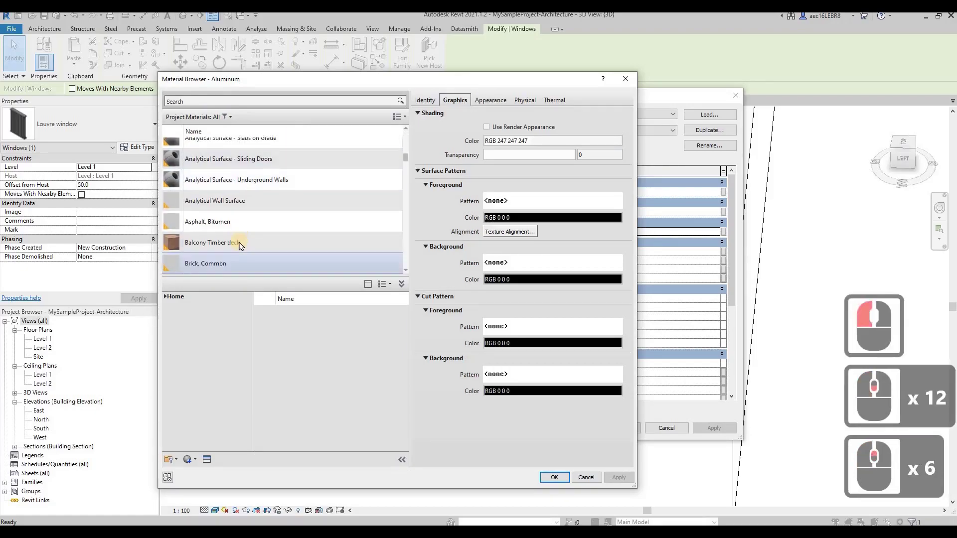
{"action": "left_click", "coordinate": [269, 244]}
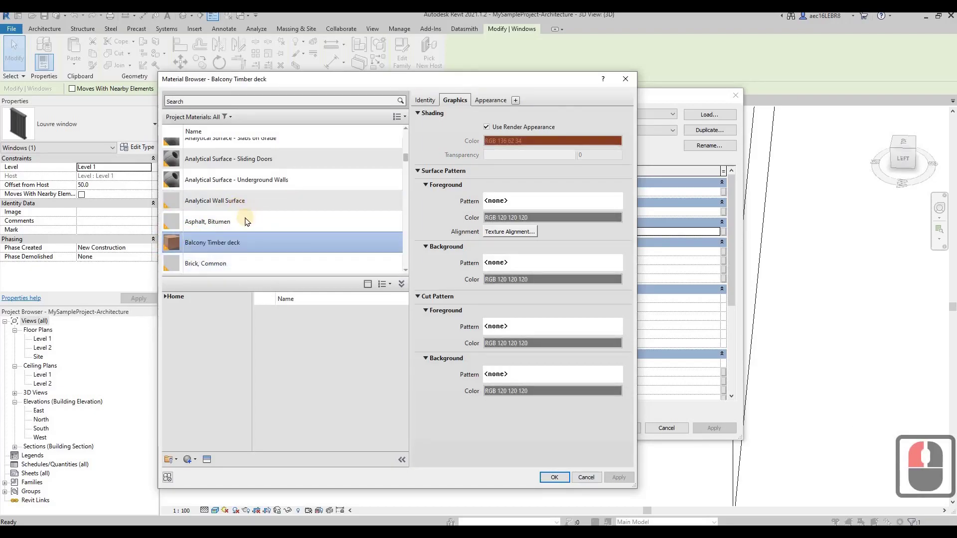
{"action": "left_click", "coordinate": [562, 478]}
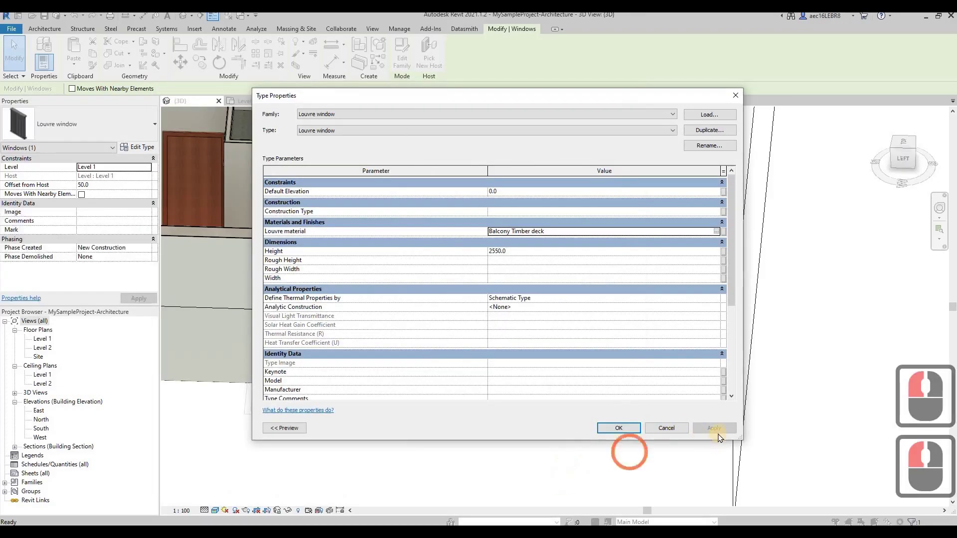
{"action": "left_click", "coordinate": [618, 429]}
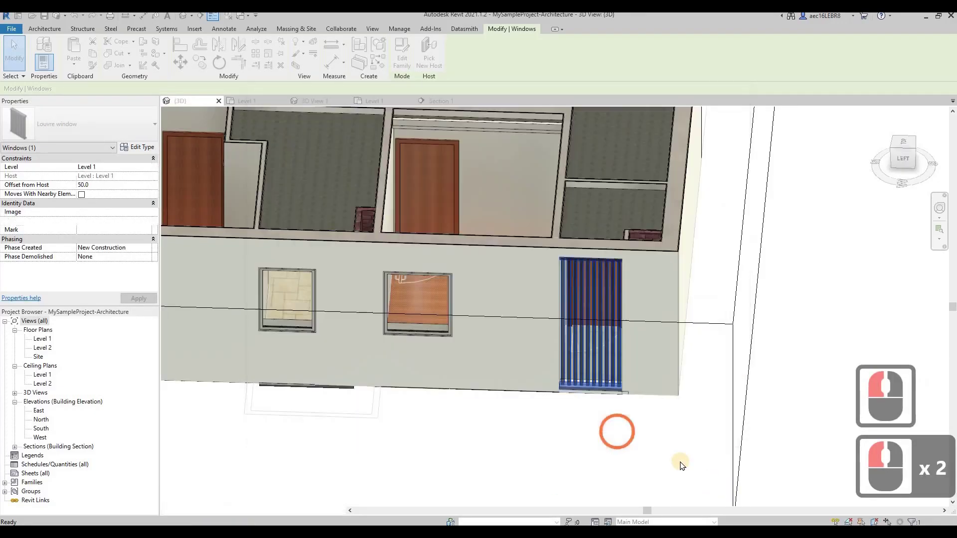
{"action": "left_click", "coordinate": [703, 476]}
{"action": "left_click", "coordinate": [664, 446]}
{"action": "left_click", "coordinate": [544, 375]}
{"action": "key", "text": "Escape"}
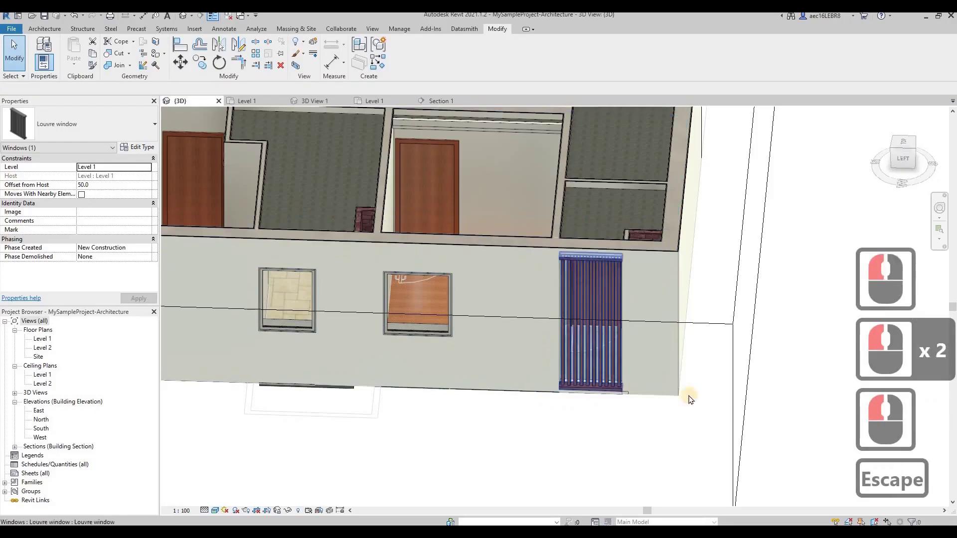
Examine the louvre window's timber finish in the exterior wall from several angles in the 3D view.
{"action": "scroll", "coordinate": [687, 396], "scroll_direction": "up", "scroll_amount": 3}
{"action": "middle_click_drag", "start_coordinate": [681, 393], "coordinate": [618, 313], "text": "shift"}
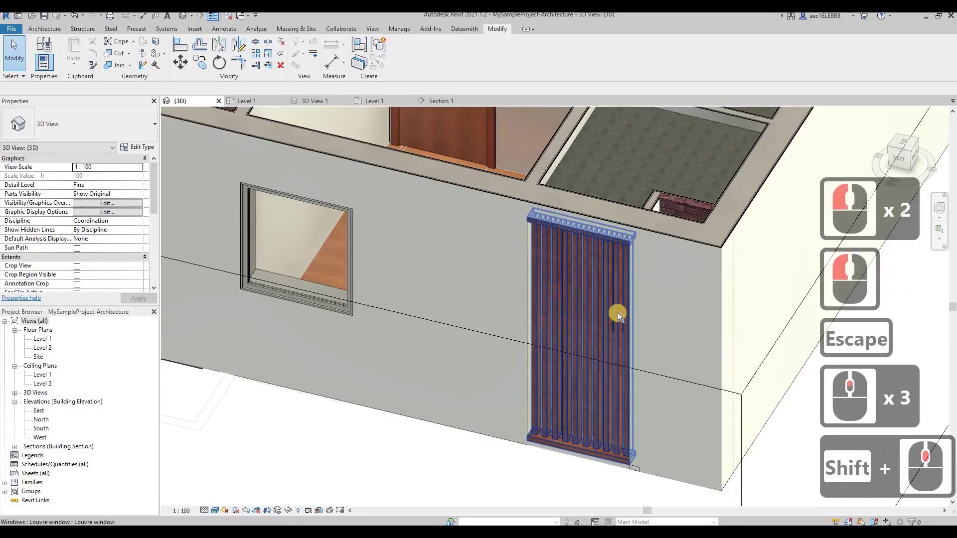
{"action": "middle_click_drag", "start_coordinate": [612, 419], "coordinate": [702, 394], "text": "shift"}
{"action": "middle_click_drag", "start_coordinate": [596, 398], "coordinate": [394, 318], "text": "shift"}
{"action": "scroll", "coordinate": [473, 315], "scroll_direction": "down", "scroll_amount": 4}
{"action": "middle_click_drag", "start_coordinate": [581, 364], "coordinate": [517, 335], "text": "shift"}
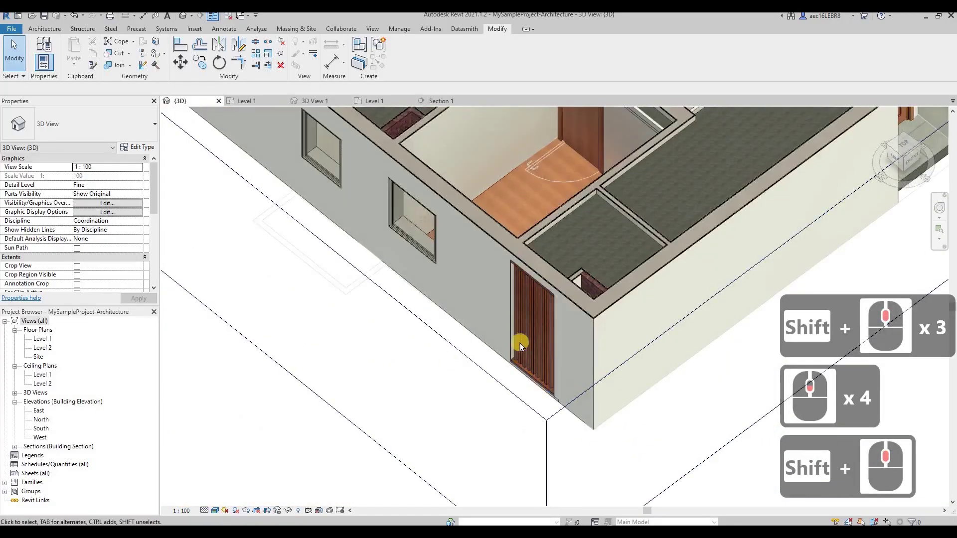
{"action": "middle_click_drag", "start_coordinate": [497, 301], "coordinate": [526, 291], "text": "shift"}
{"action": "left_click", "coordinate": [387, 307]}
{"action": "middle_click_drag", "start_coordinate": [459, 328], "coordinate": [552, 321], "text": "shift"}
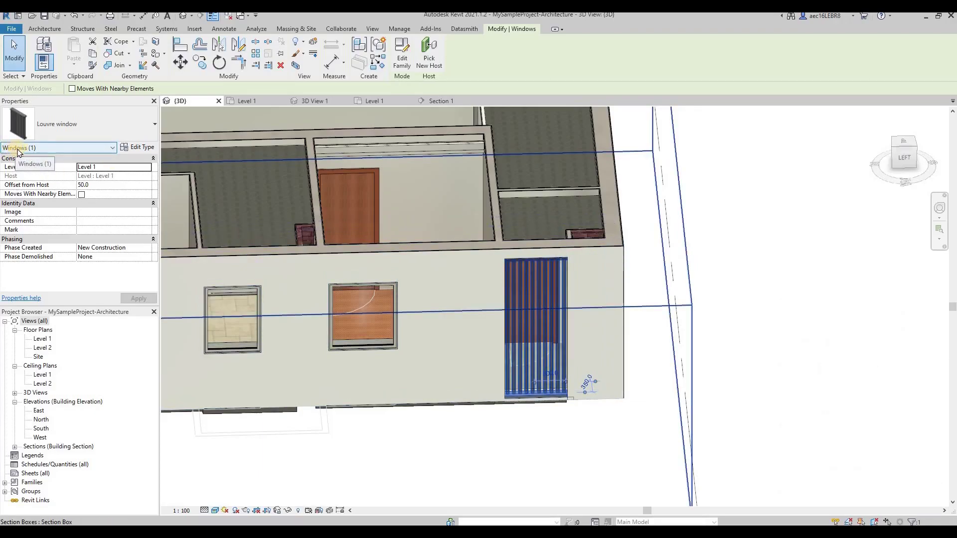
{"action": "middle_click_drag", "start_coordinate": [755, 333], "coordinate": [459, 262], "text": "shift"}
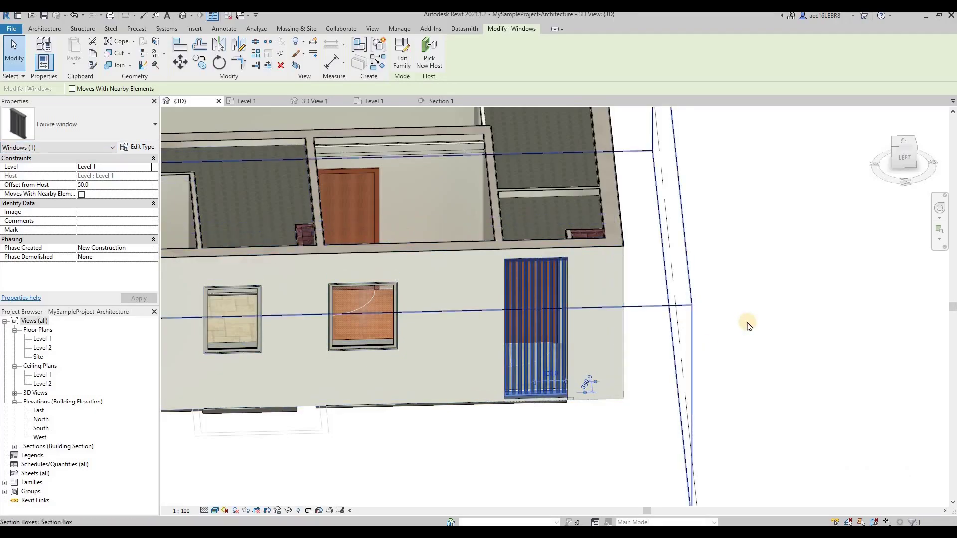
{"action": "middle_click_drag", "start_coordinate": [737, 344], "coordinate": [412, 342], "text": "shift"}
{"action": "key", "text": "Escape"}
Examine the apartment's interior room layout from above in the 3D view.
{"action": "scroll", "coordinate": [534, 258], "scroll_direction": "down", "scroll_amount": 4}
{"action": "middle_click_drag", "start_coordinate": [534, 257], "coordinate": [346, 325], "text": "shift"}
{"action": "scroll", "coordinate": [469, 313], "scroll_direction": "down", "scroll_amount": 3}
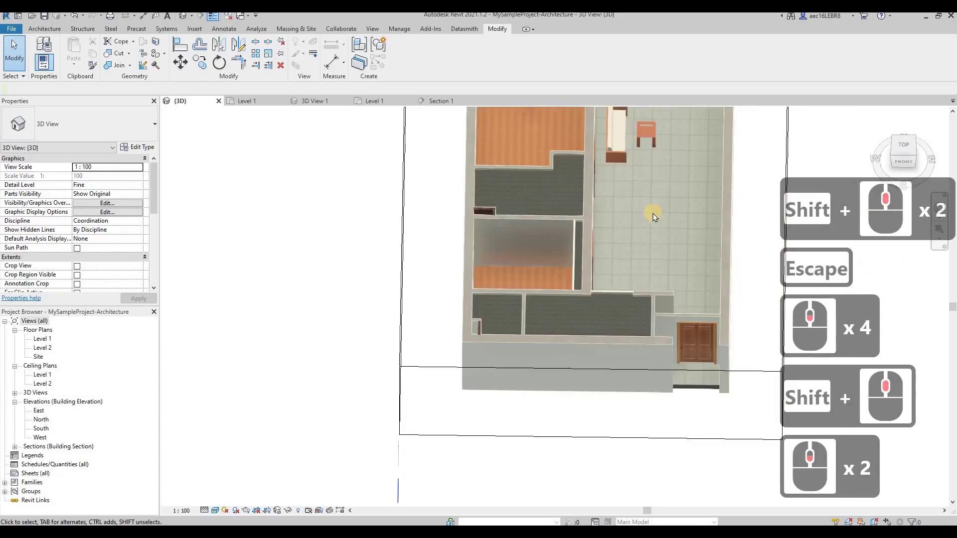
{"action": "scroll", "coordinate": [652, 218], "scroll_direction": "up", "scroll_amount": 2}
{"action": "middle_click_drag", "start_coordinate": [575, 324], "coordinate": [434, 301], "text": "shift"}
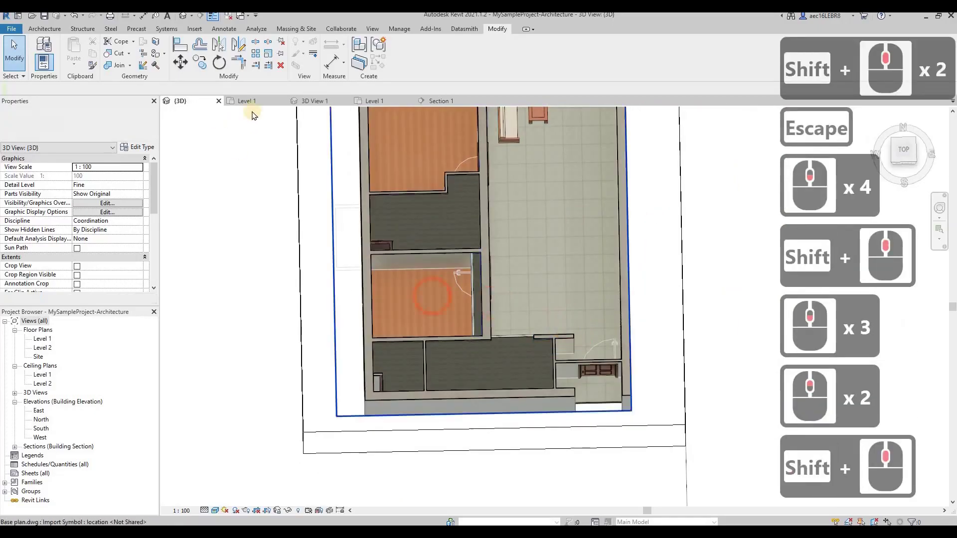
{"action": "middle_click_drag", "start_coordinate": [503, 296], "coordinate": [509, 384], "text": "shift"}
{"action": "scroll", "coordinate": [599, 190], "scroll_direction": "up", "scroll_amount": 4}
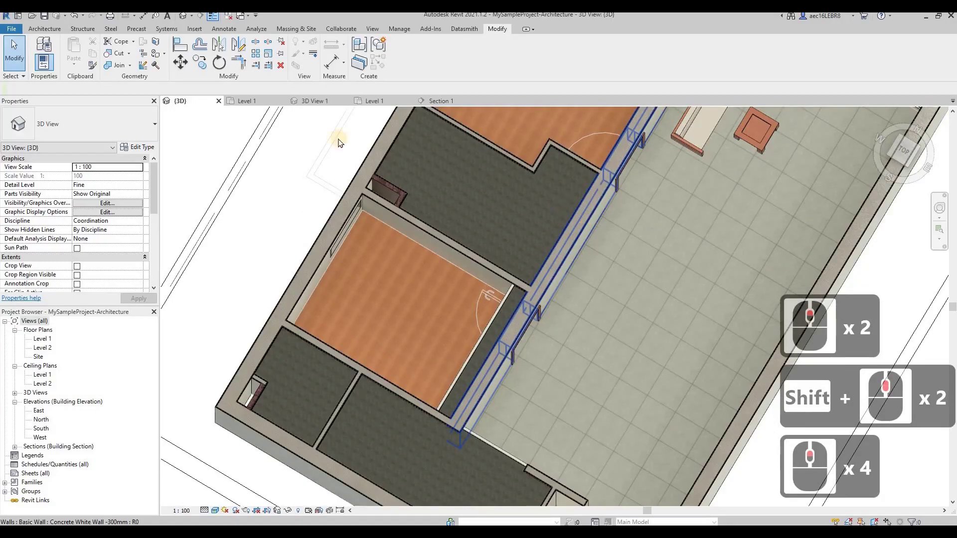
Open the Level 1 floor plan and review the layout from the yard and kitchen to the master bedroom.
{"action": "left_click", "coordinate": [259, 102]}
{"action": "scroll", "coordinate": [386, 413], "scroll_direction": "down", "scroll_amount": 5}
{"action": "middle_click_drag", "start_coordinate": [608, 191], "coordinate": [575, 339]}
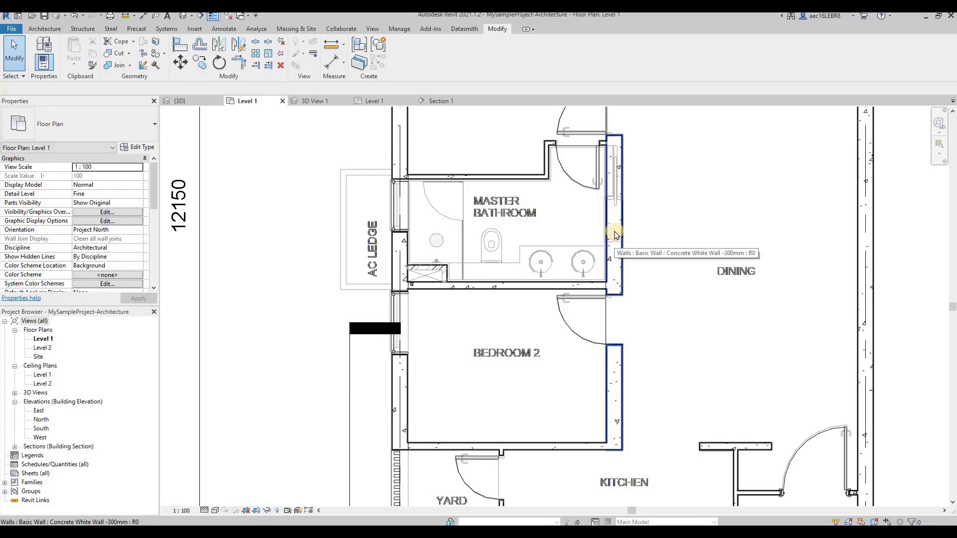
{"action": "scroll", "coordinate": [419, 418], "scroll_direction": "down", "scroll_amount": 2}
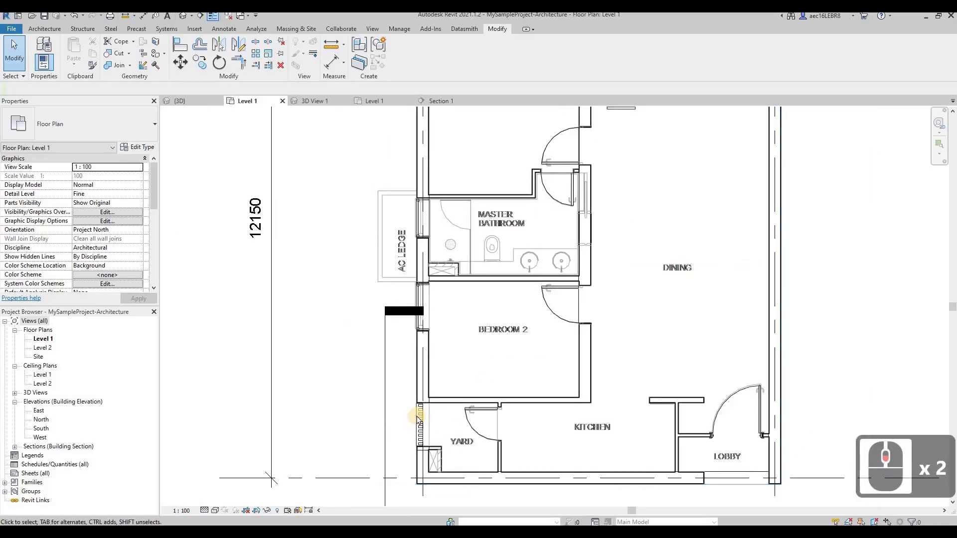
{"action": "scroll", "coordinate": [593, 183], "scroll_direction": "up", "scroll_amount": 1}
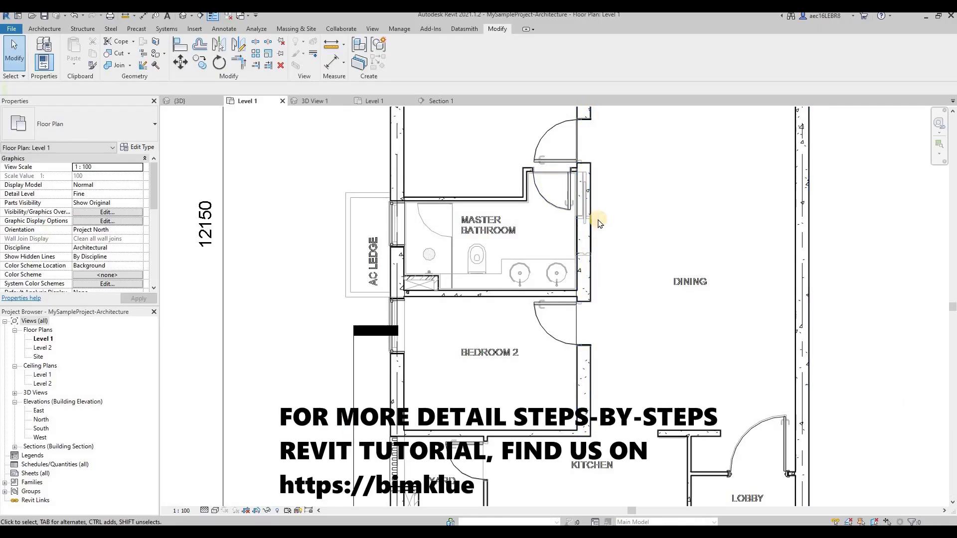
{"action": "scroll", "coordinate": [454, 282], "scroll_direction": "down", "scroll_amount": 3}
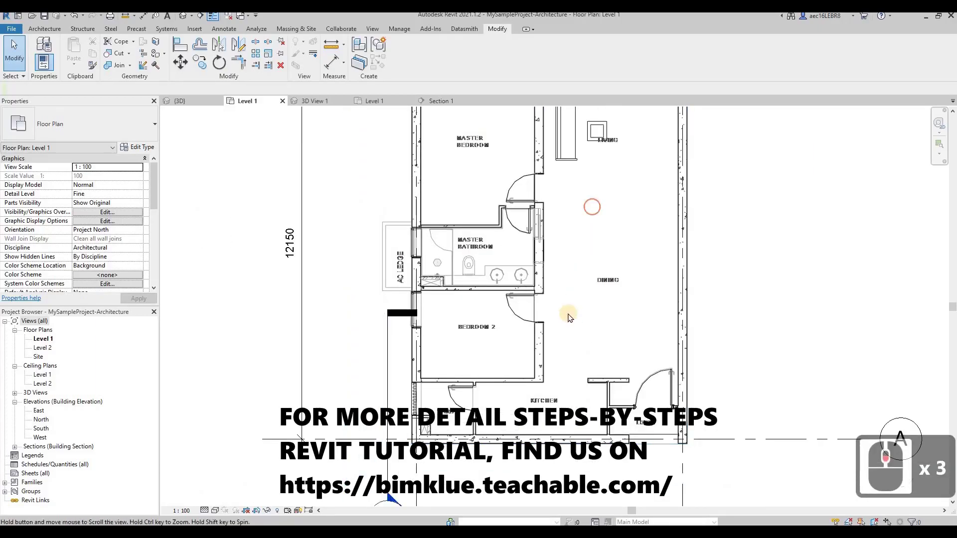
{"action": "middle_click_drag", "start_coordinate": [570, 318], "coordinate": [546, 426]}
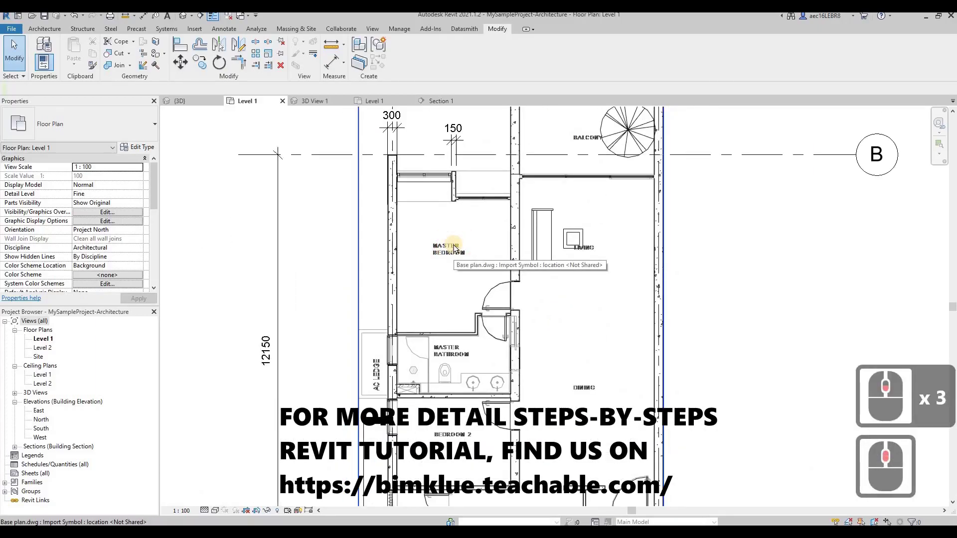